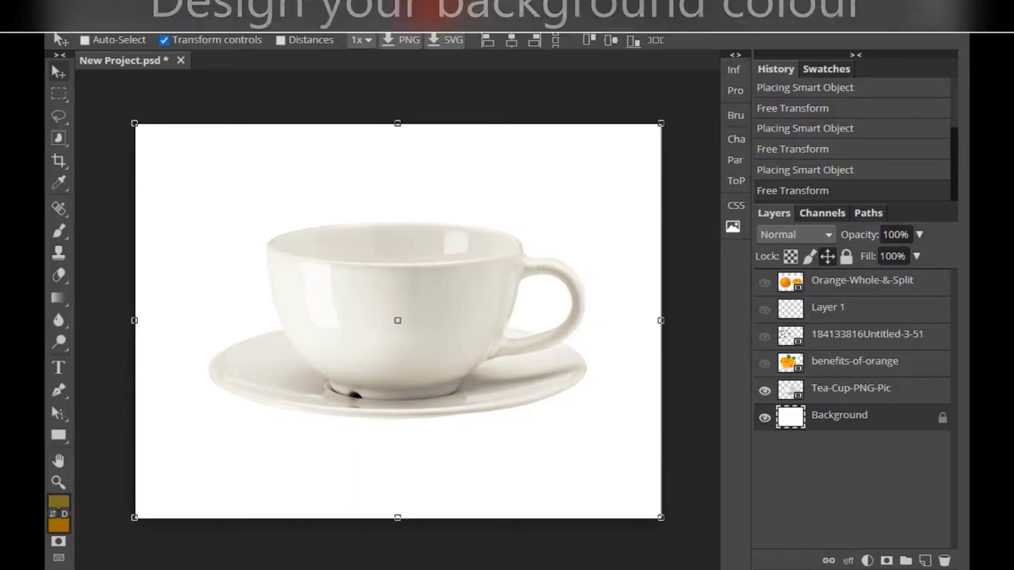
- Set the foreground colour to bright yellow and the background colour to orange ff8e14
click(57, 504)
drag(309, 250, 357, 180)
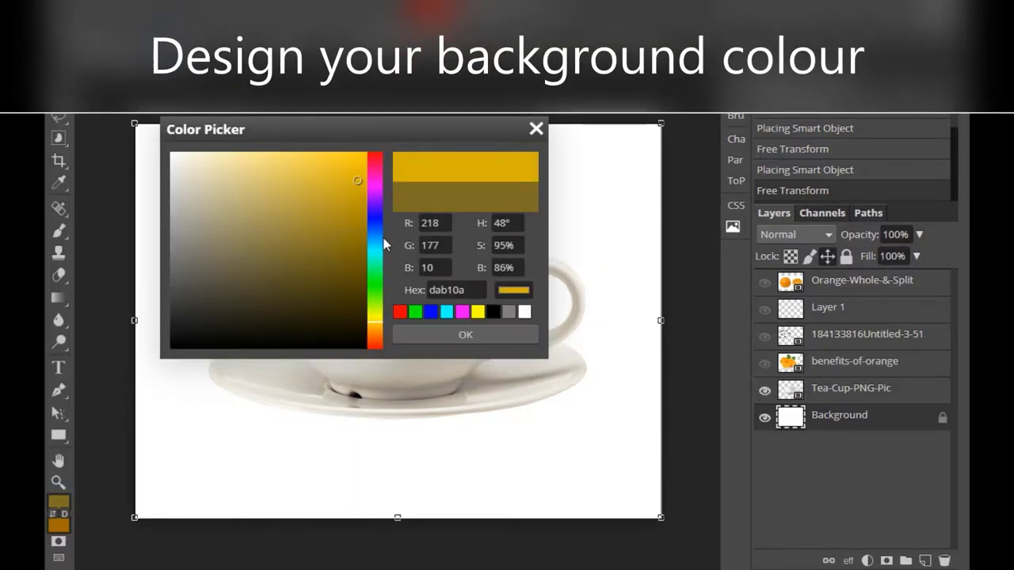
click(400, 337)
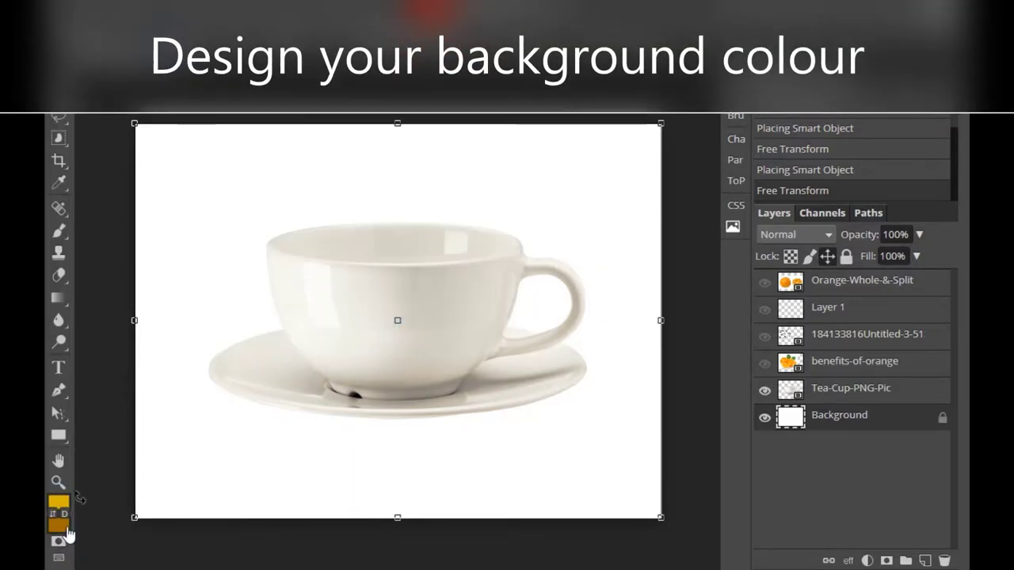
click(59, 524)
drag(375, 312, 375, 332)
drag(317, 190, 351, 151)
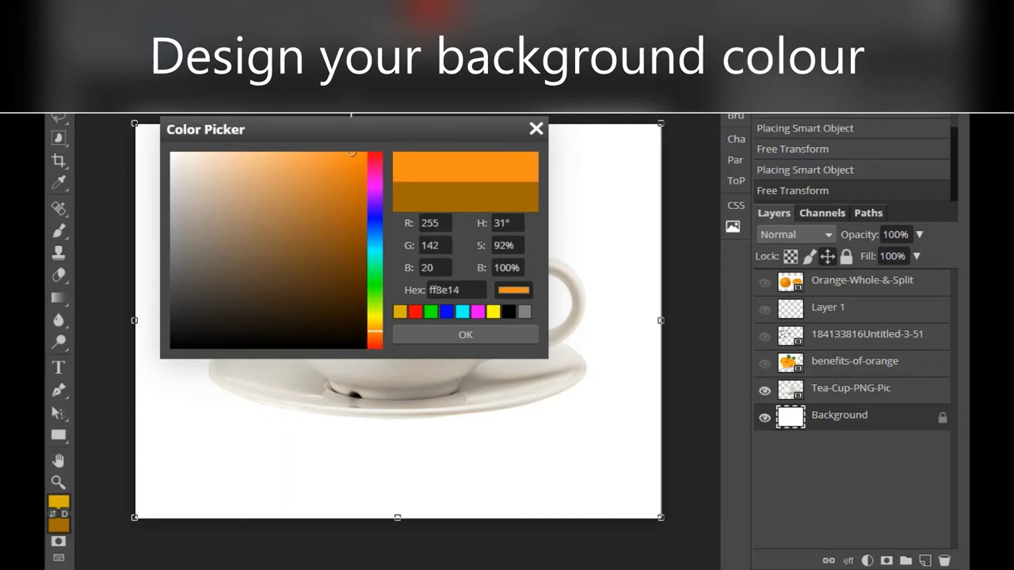
click(465, 343)
- Draw a vertical yellow-to-orange gradient from top to bottom over the background
click(58, 298)
drag(163, 146, 619, 502)
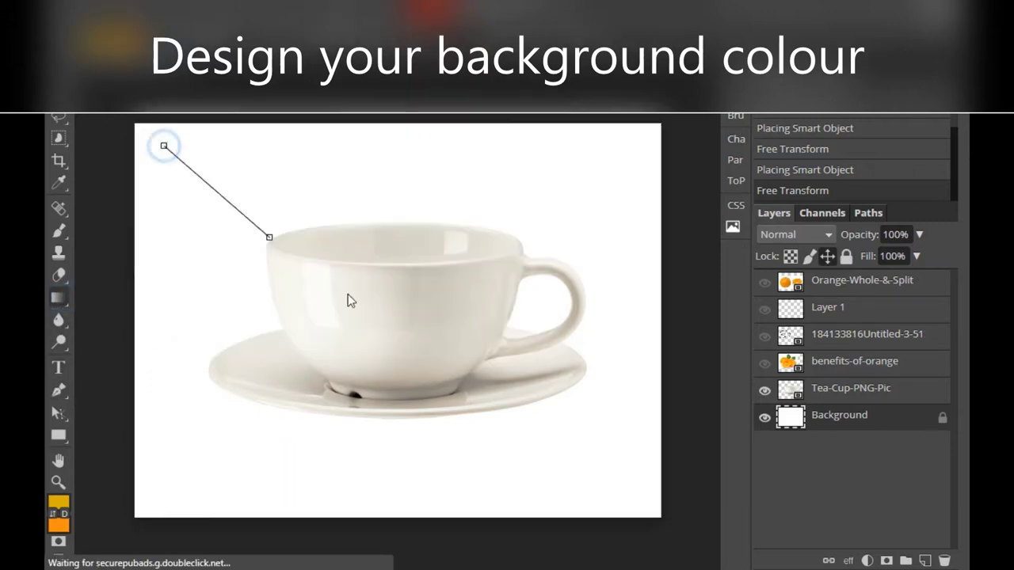
drag(396, 140, 397, 497)
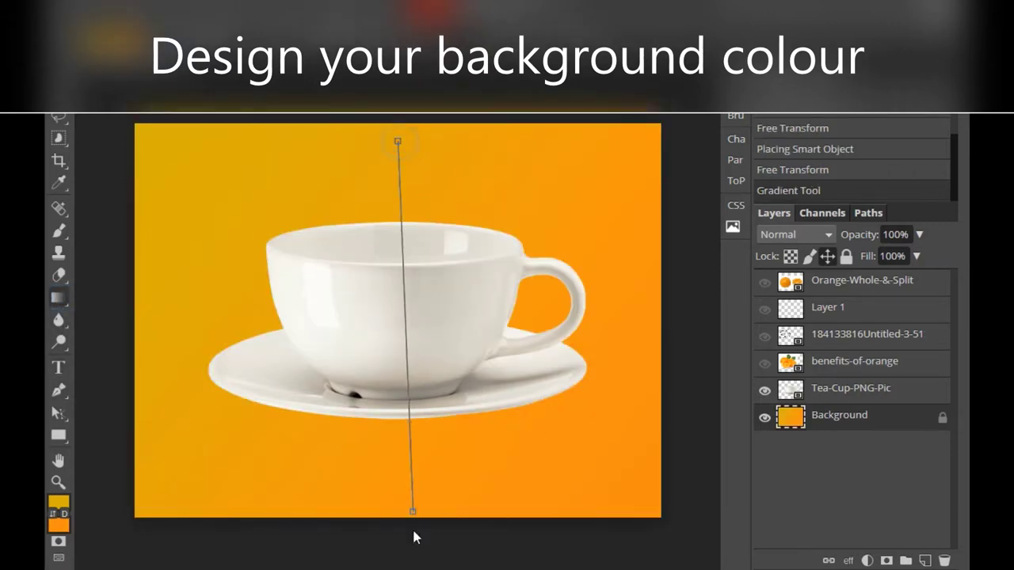
- Lower the Background layer's fill to 72% in Layer Style
right_click(861, 420)
click(760, 127)
mouse_move(456, 227)
mouse_down()
mouse_move(434, 226)
mouse_move(463, 224)
mouse_move(431, 247)
mouse_up()
click(608, 163)
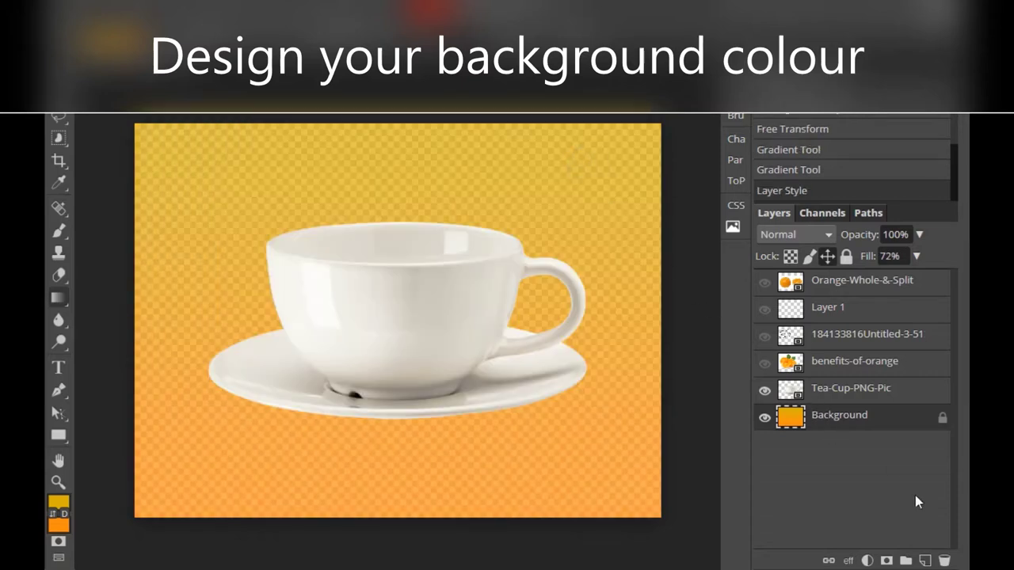
- Add a new Layer 2 and move it below the Background layer
click(925, 561)
drag(817, 420, 820, 450)
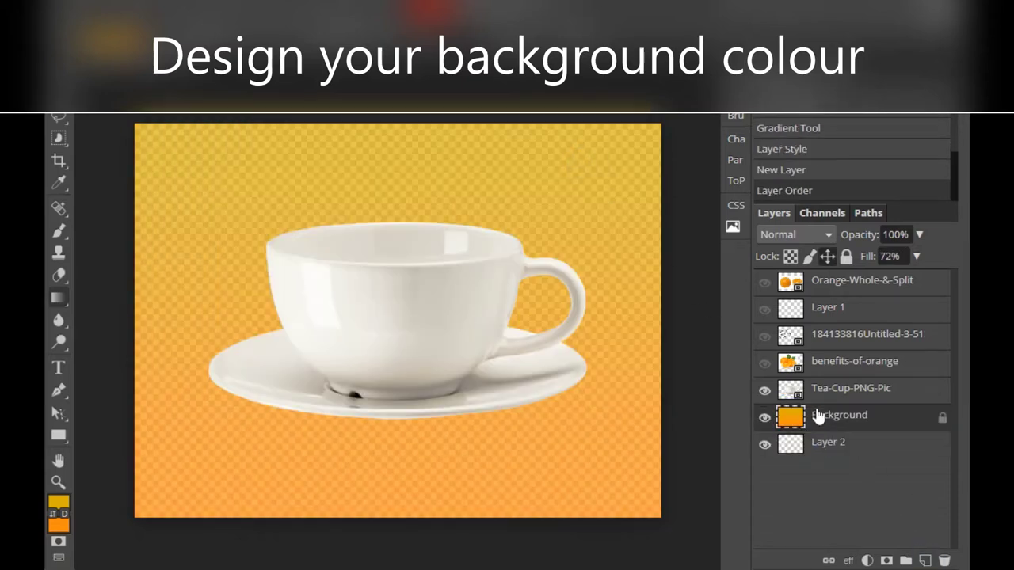
click(824, 442)
- Fill Layer 2 with white using the Paint Bucket
click(58, 502)
click(171, 152)
click(444, 337)
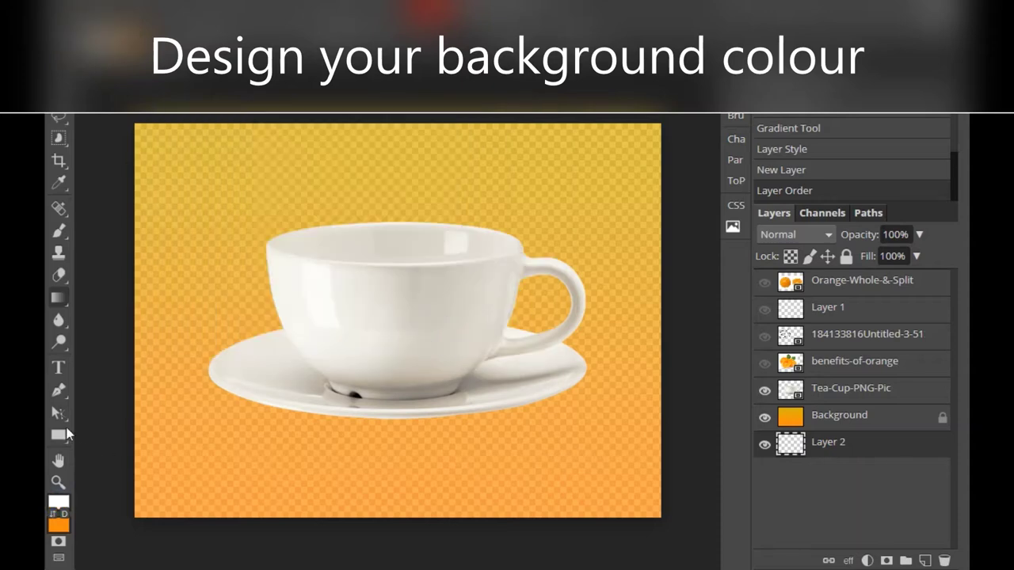
right_click(58, 298)
click(99, 321)
click(188, 390)
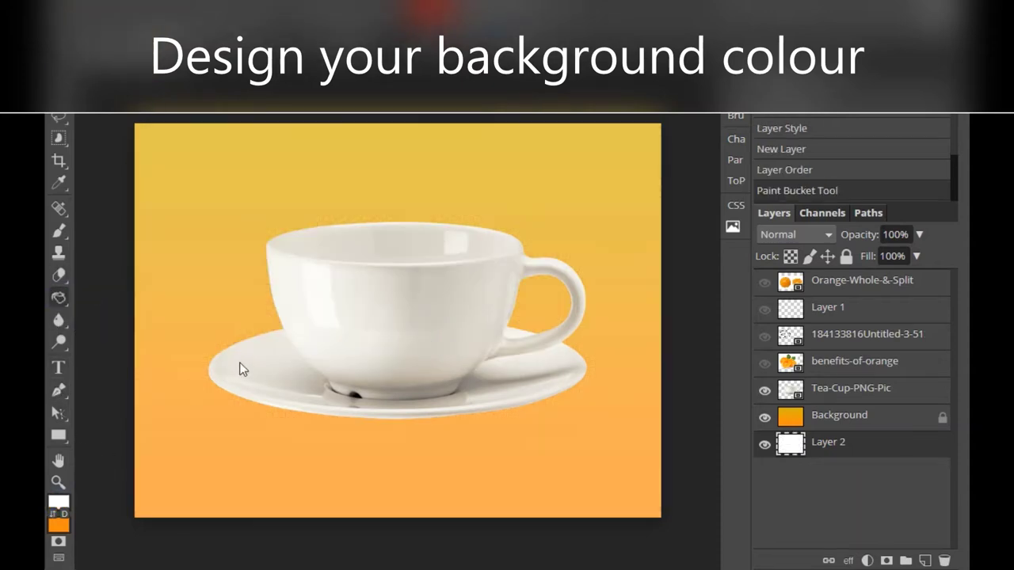
- Free-transform the teacup narrower and smaller, shifting it down and to the right
click(824, 389)
key(ctrl+t)
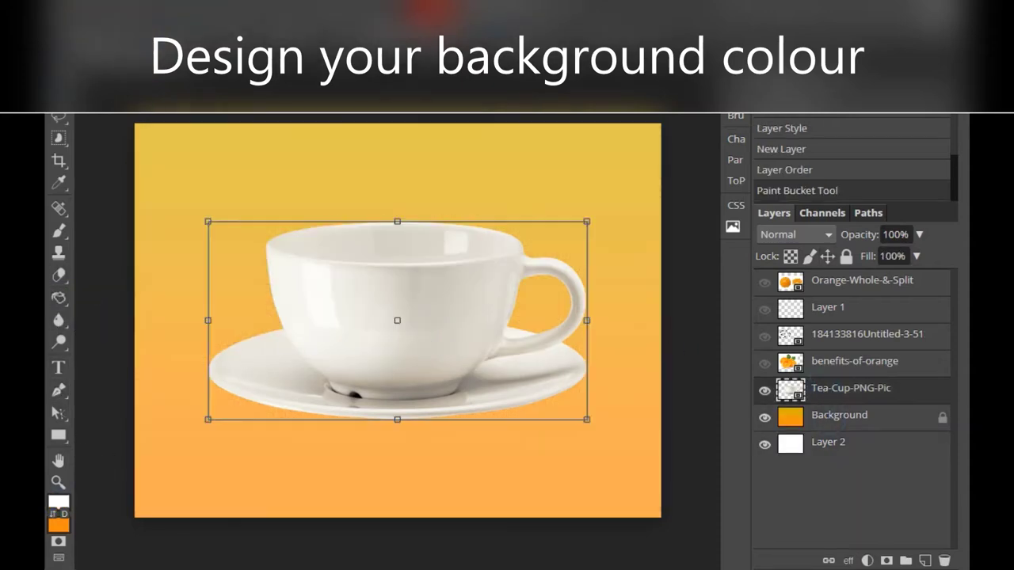
drag(586, 320, 588, 320)
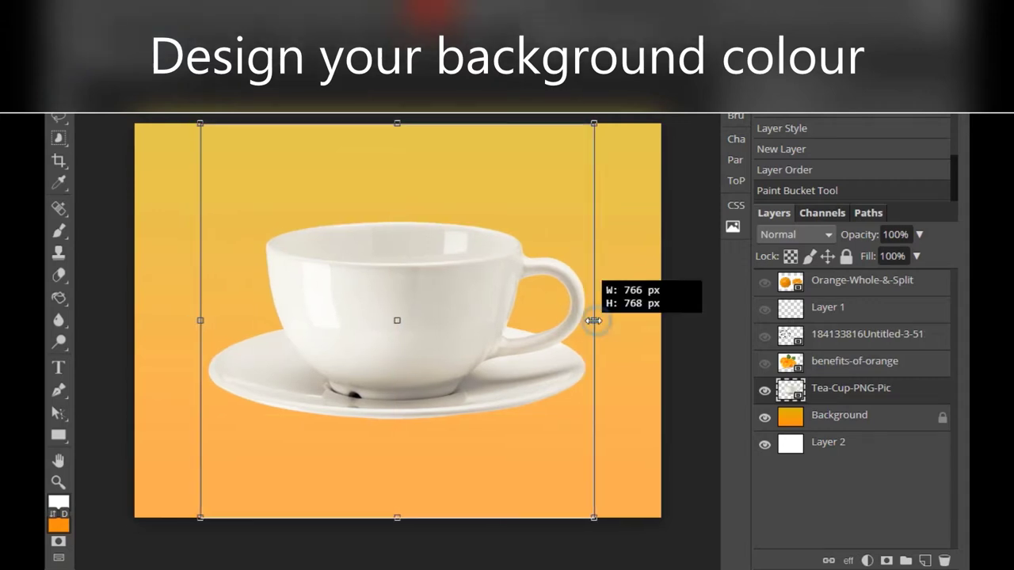
drag(200, 321, 209, 321)
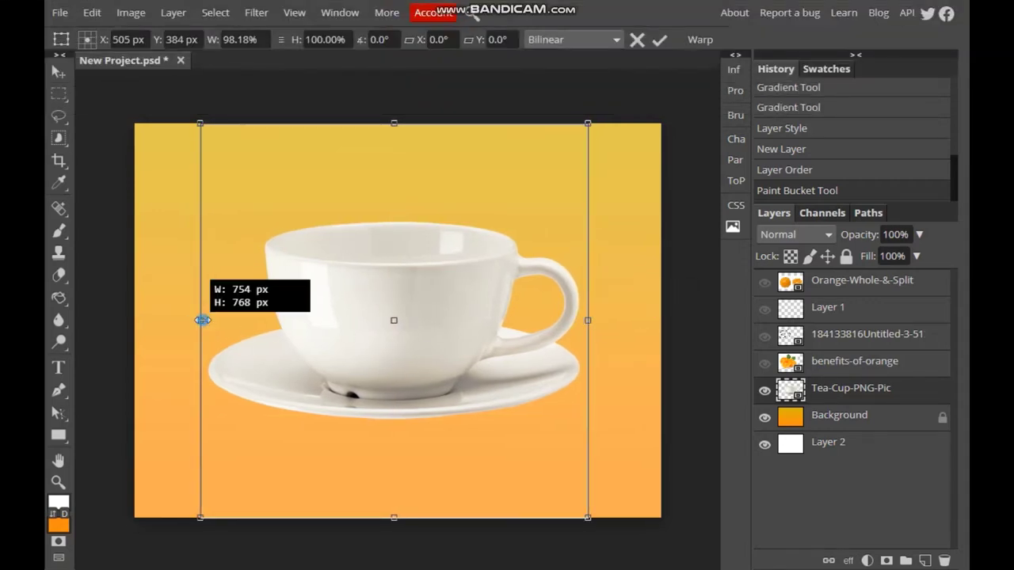
drag(587, 516, 557, 460)
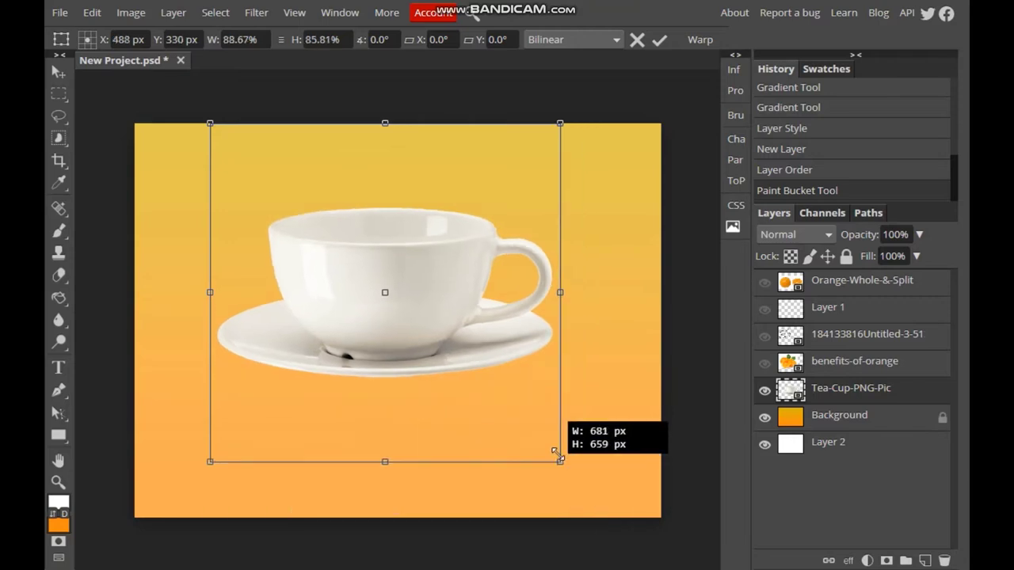
drag(464, 347, 485, 381)
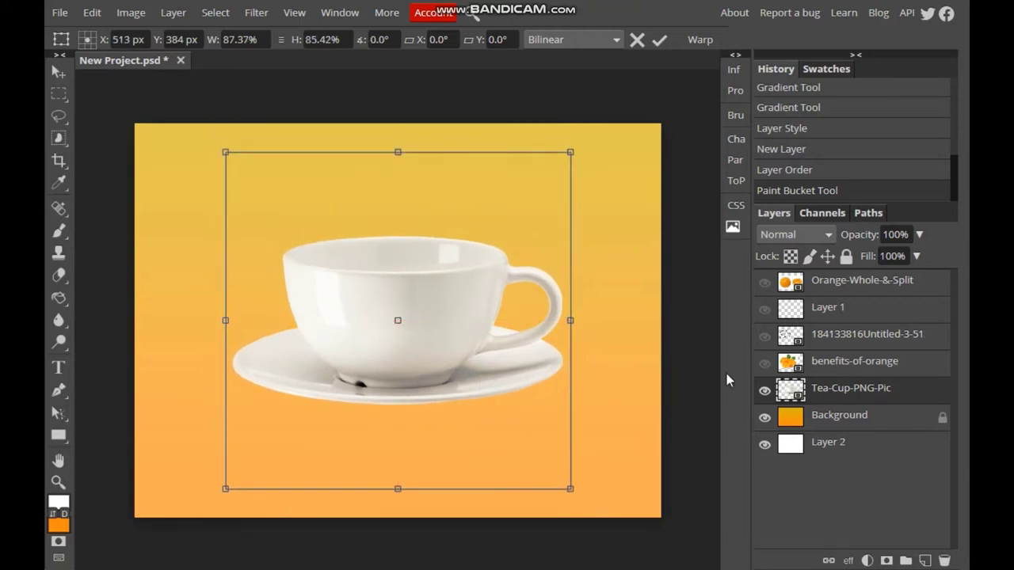
right_click(804, 390)
click(828, 133)
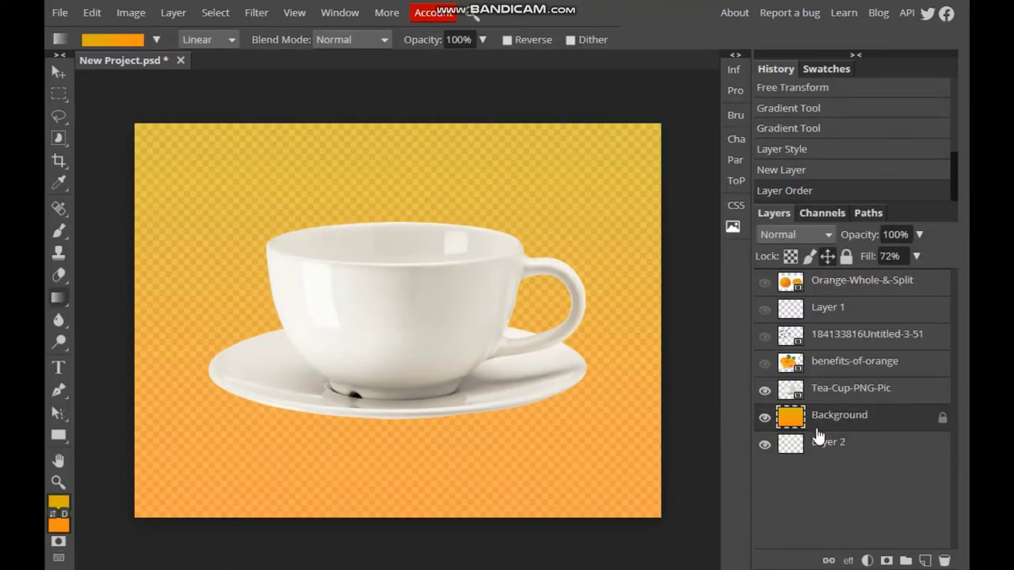
- Set the foreground to white and Paint Bucket fill Layer 2 white
click(818, 441)
click(58, 502)
click(170, 150)
click(464, 333)
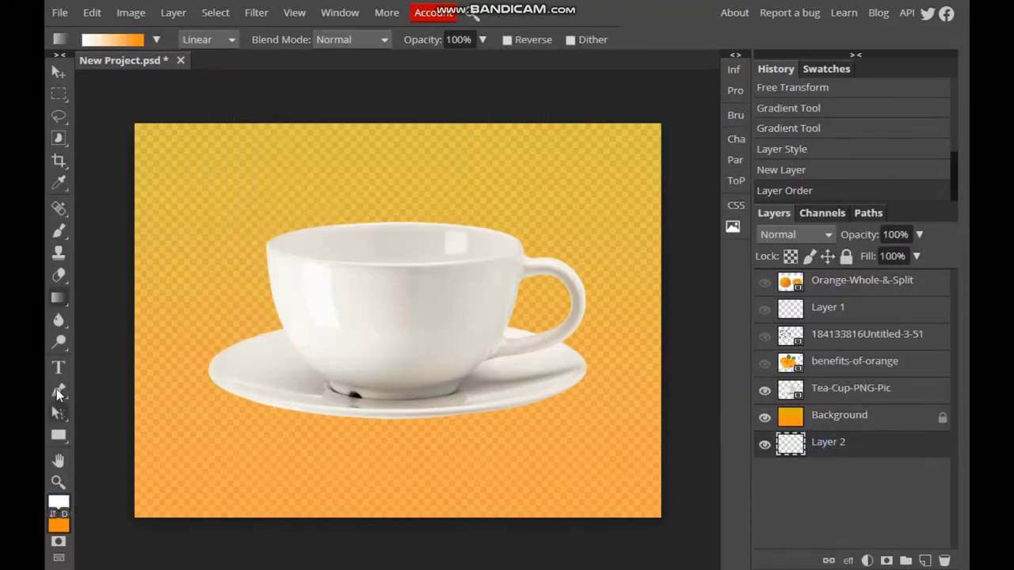
right_click(57, 297)
click(113, 317)
click(190, 396)
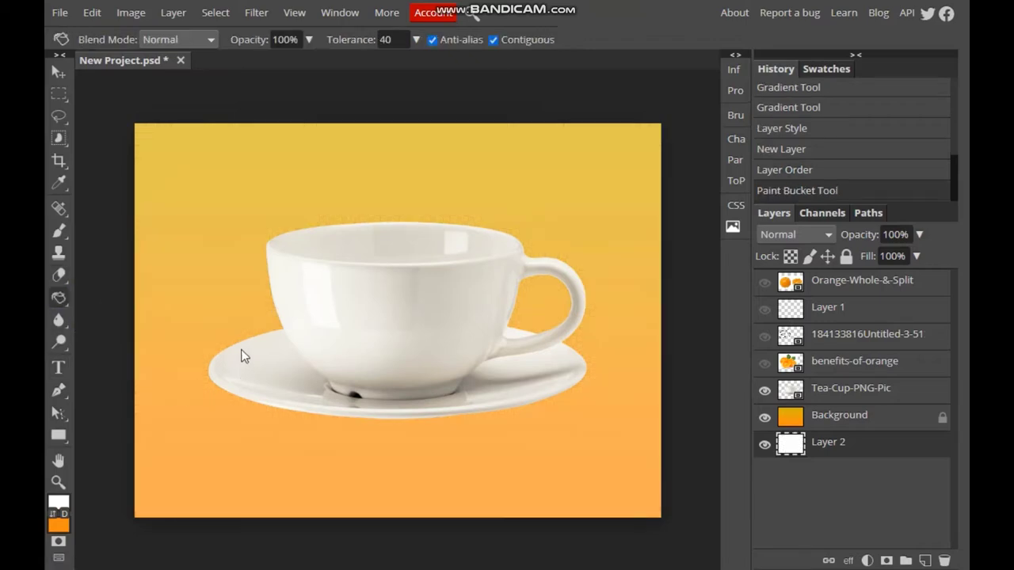
- Scale the teacup down to about 87% width and 85% height, nudged lower right
click(827, 388)
click(58, 72)
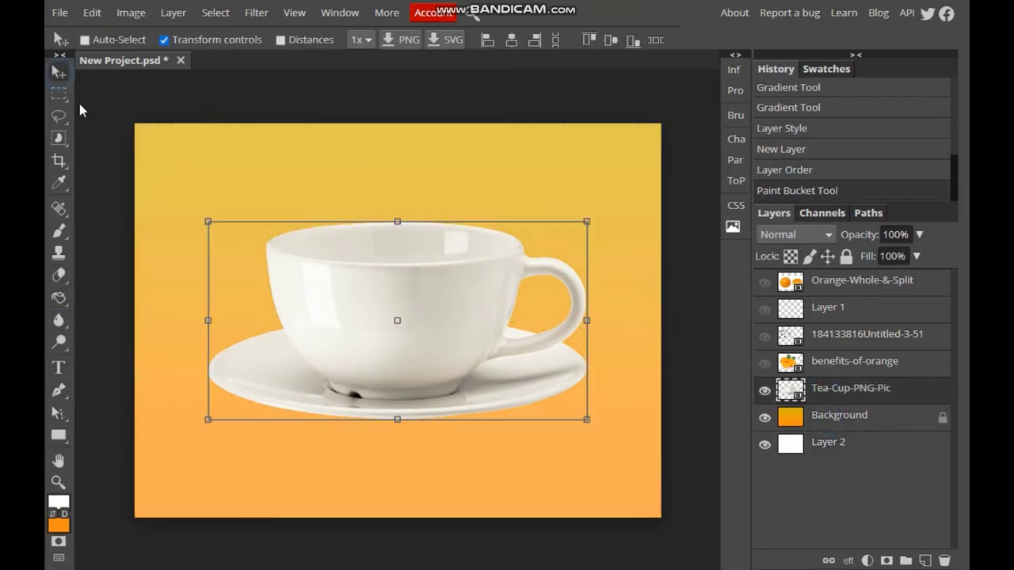
key(ctrl+t)
drag(594, 321, 587, 320)
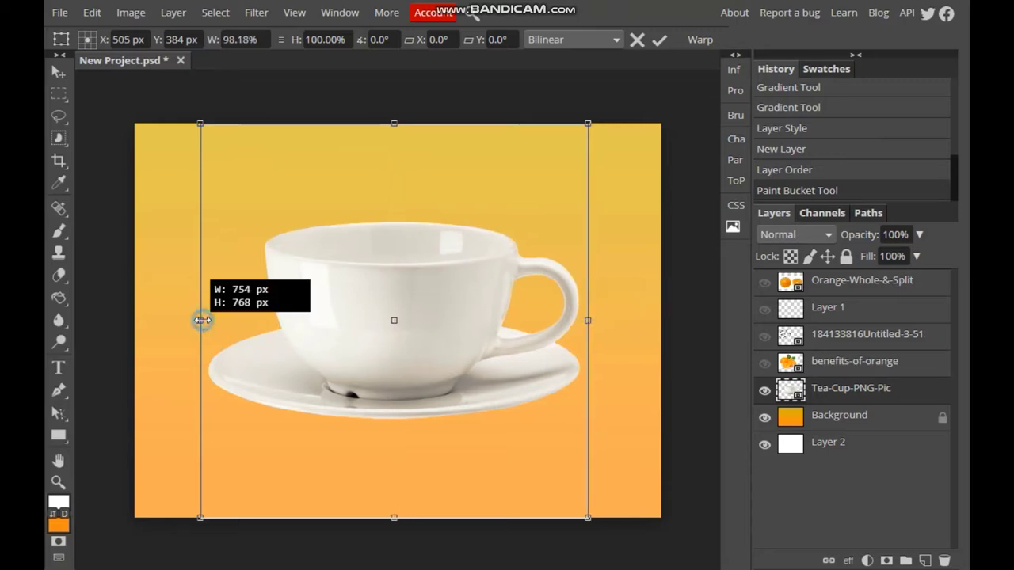
drag(201, 321, 210, 320)
drag(588, 517, 559, 459)
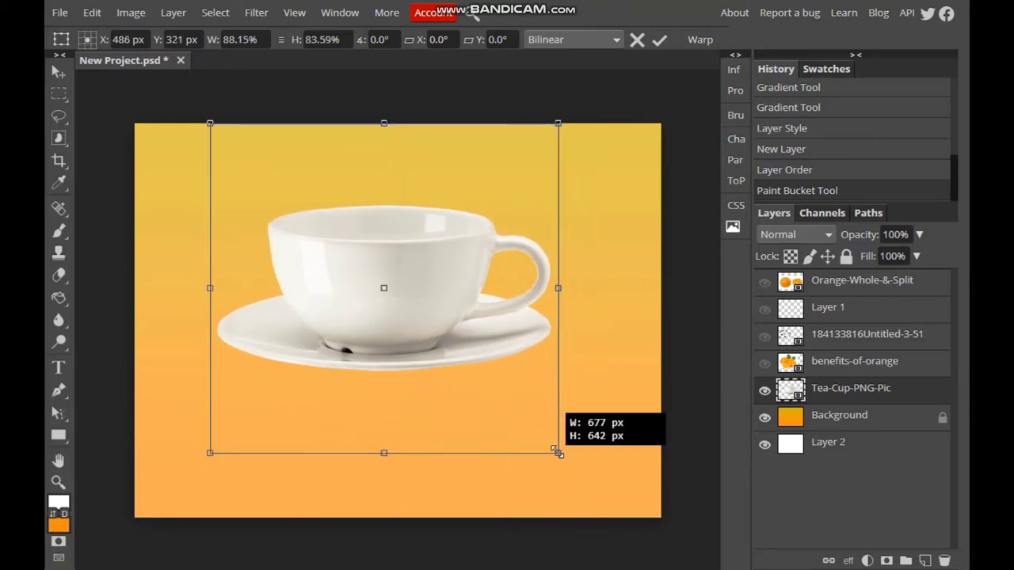
drag(478, 364, 483, 381)
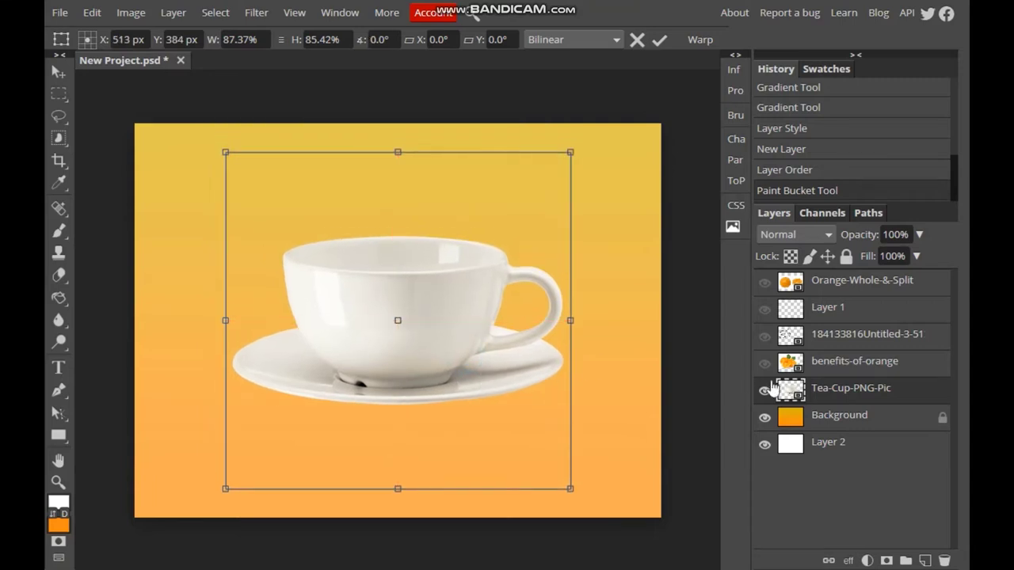
- Open the teacup layer's style settings and move the dialog aside
right_click(772, 388)
click(824, 127)
mouse_move(470, 130)
mouse_down()
mouse_move(839, 136)
mouse_move(825, 120)
mouse_up()
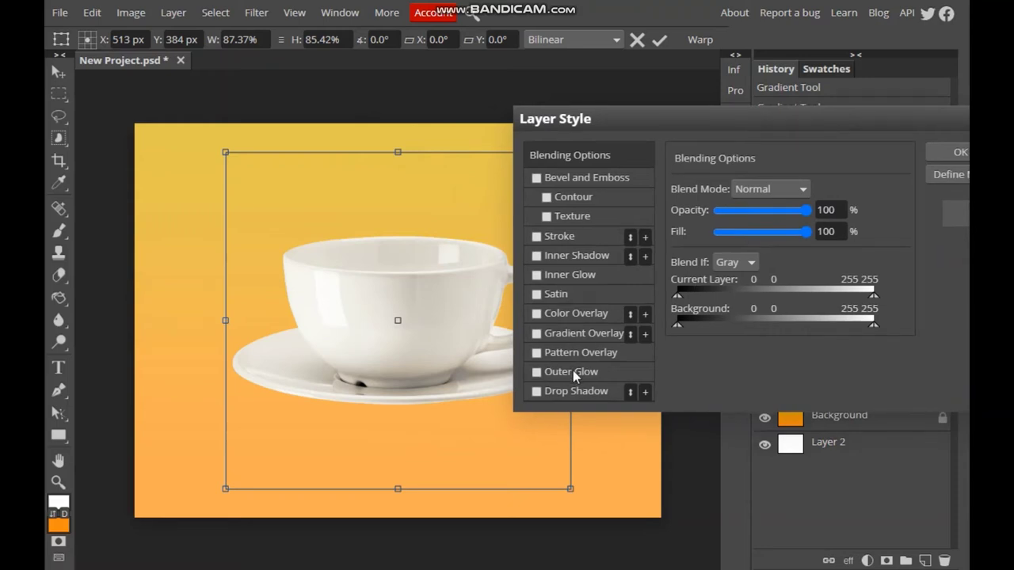
- Give the teacup a drop shadow: 33% opacity, 140° angle, 40 px distance, 31 px size
click(574, 391)
click(771, 211)
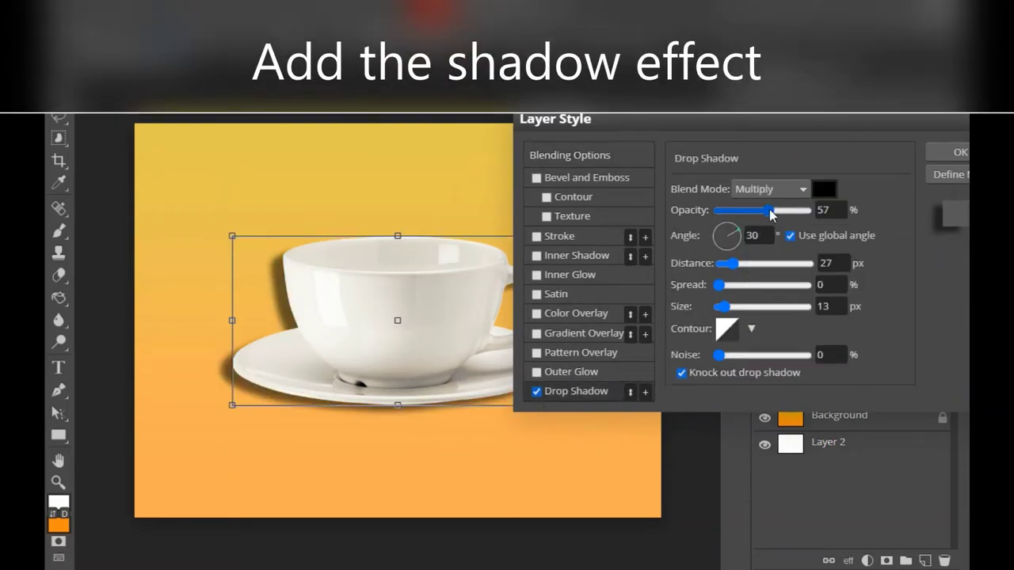
drag(771, 211, 747, 211)
click(722, 246)
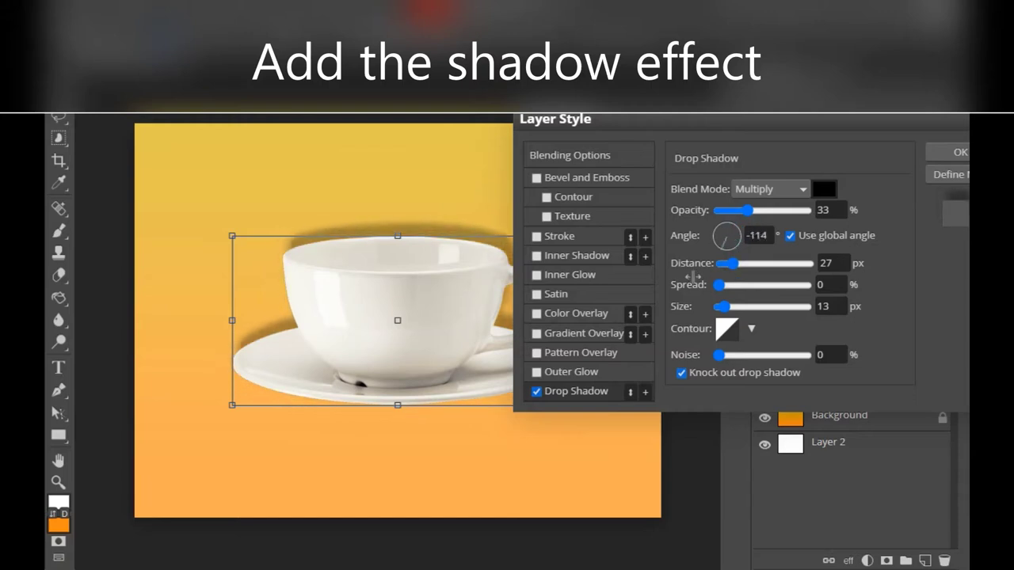
click(719, 229)
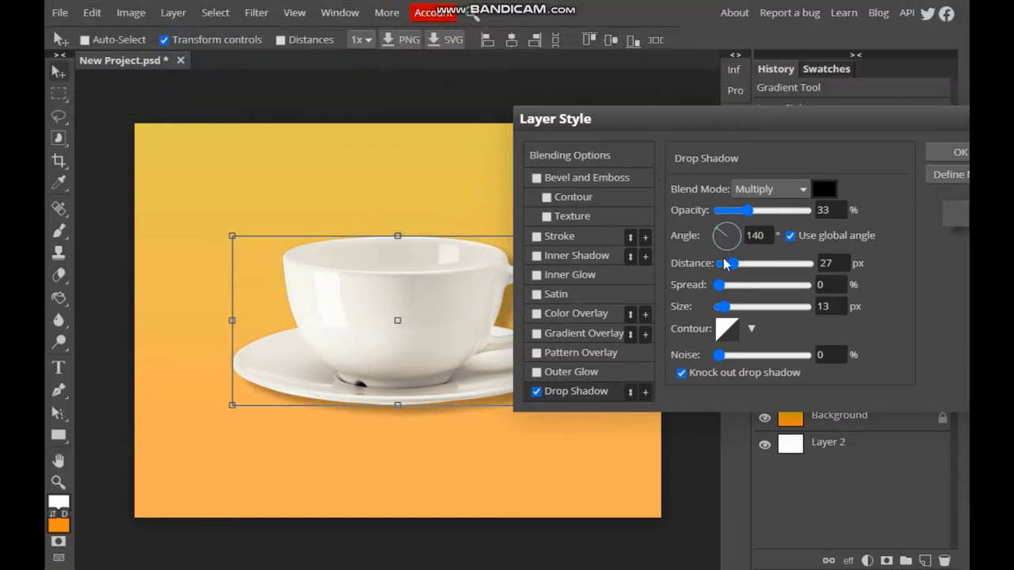
mouse_move(724, 264)
mouse_down()
mouse_move(739, 262)
mouse_move(717, 285)
mouse_up()
drag(761, 125, 849, 109)
mouse_move(807, 270)
mouse_down()
mouse_move(835, 271)
mouse_move(816, 277)
mouse_move(822, 293)
mouse_up()
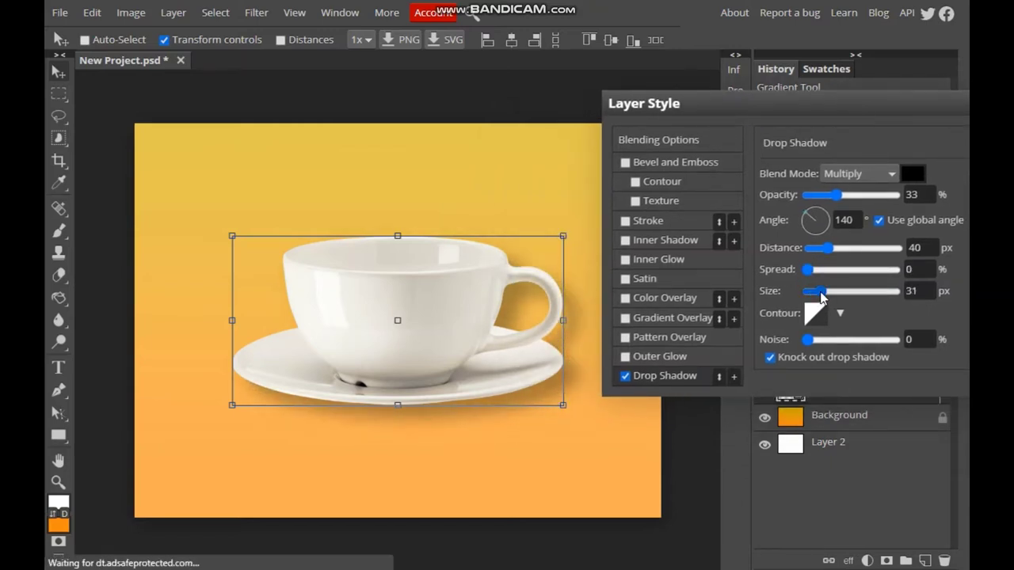
key(Return)
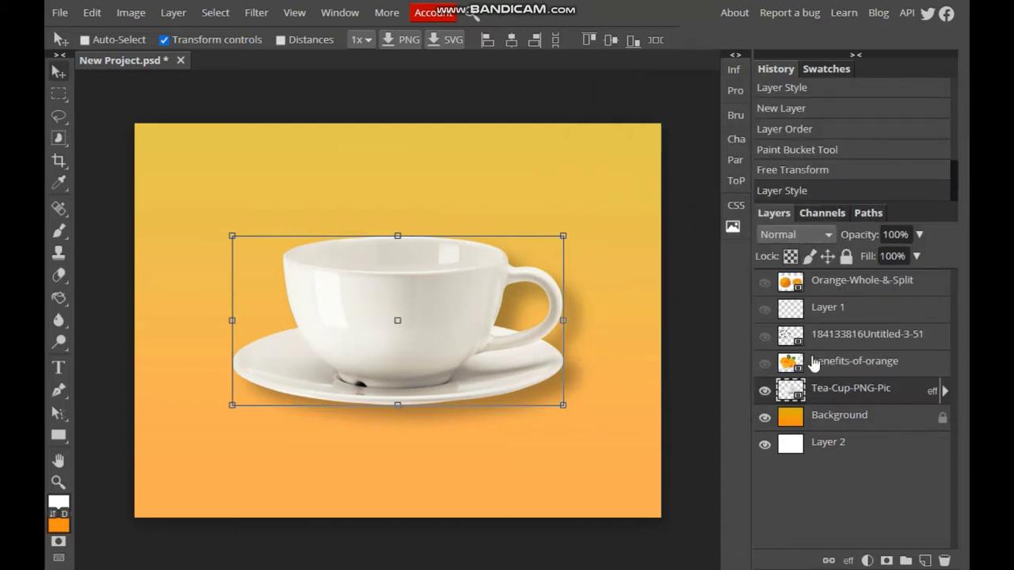
- Show the Orange-Whole-&-Split layer and duplicate it
click(814, 362)
click(816, 282)
click(764, 283)
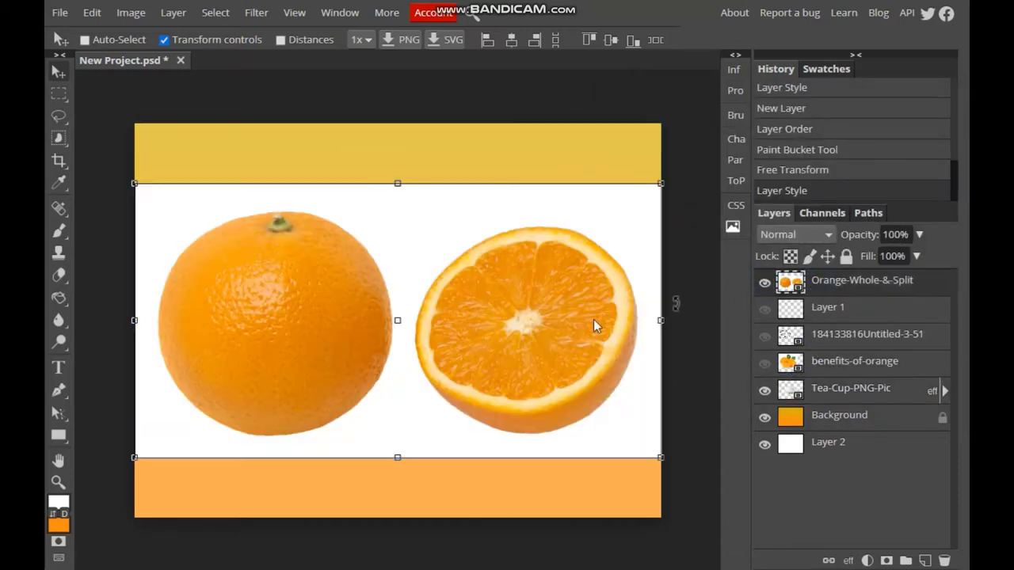
click(57, 93)
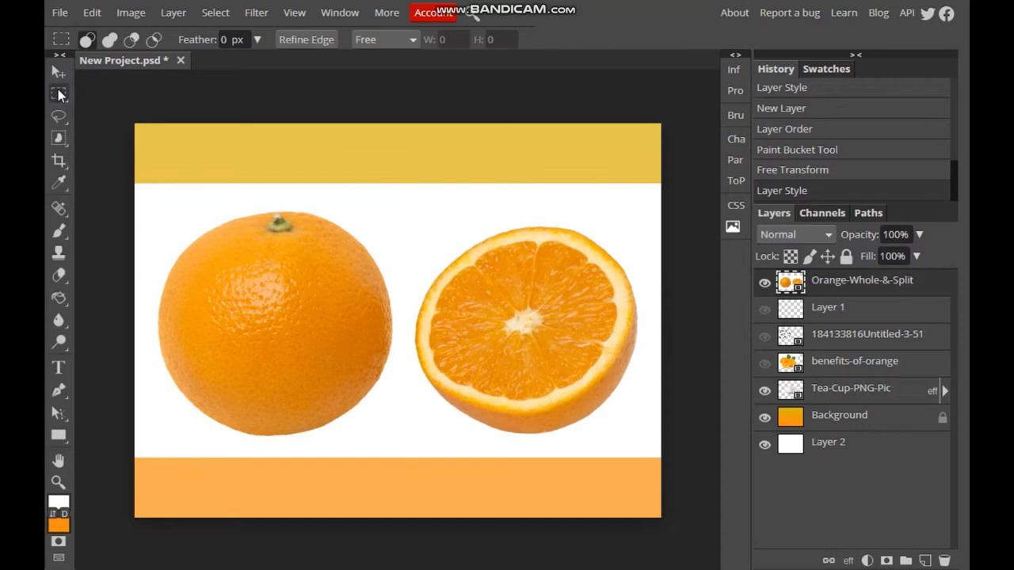
right_click(874, 293)
click(778, 179)
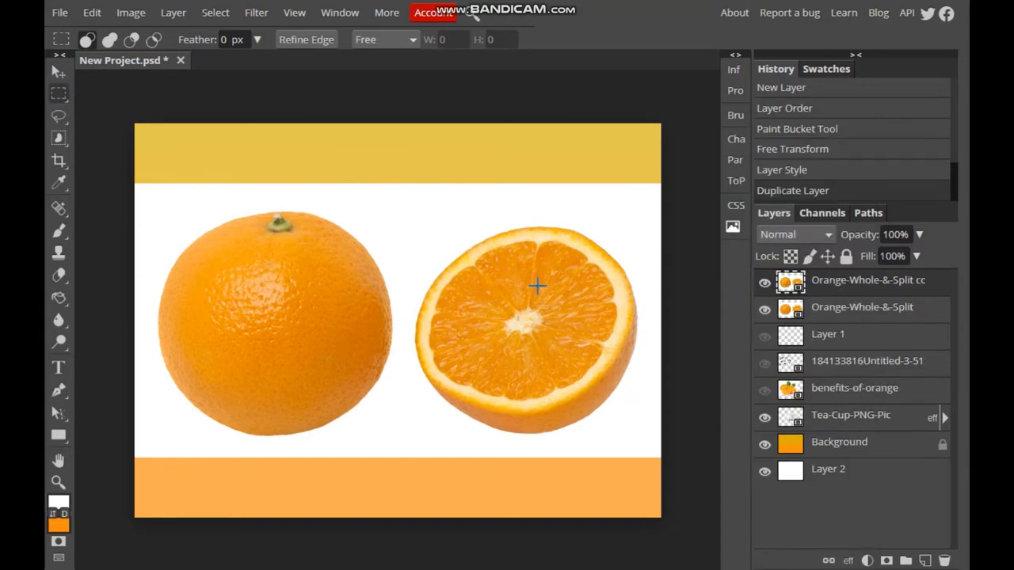
- Rasterize the orange copy and delete the split orange from its right half
drag(394, 187, 678, 459)
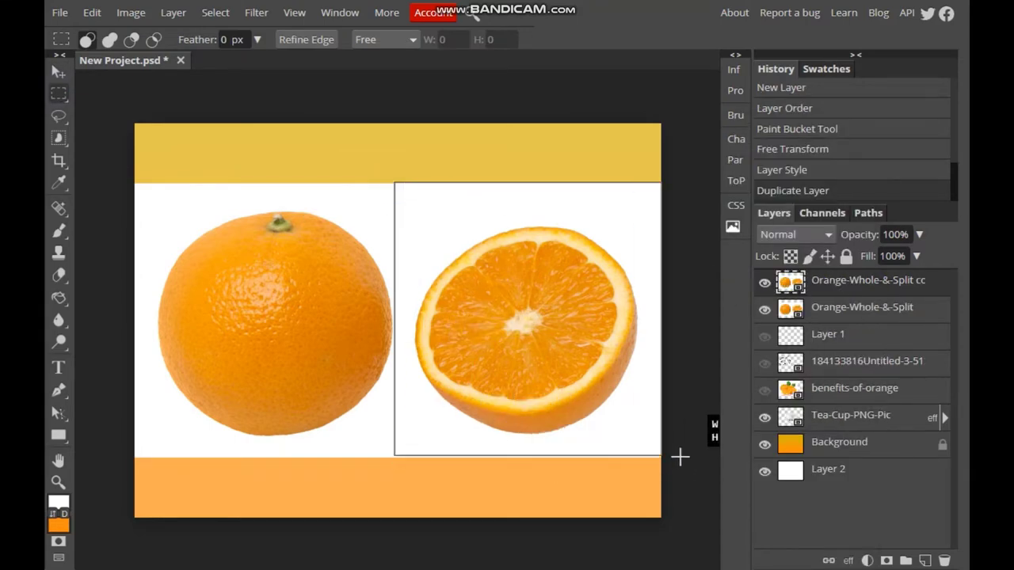
key(Delete)
right_click(871, 285)
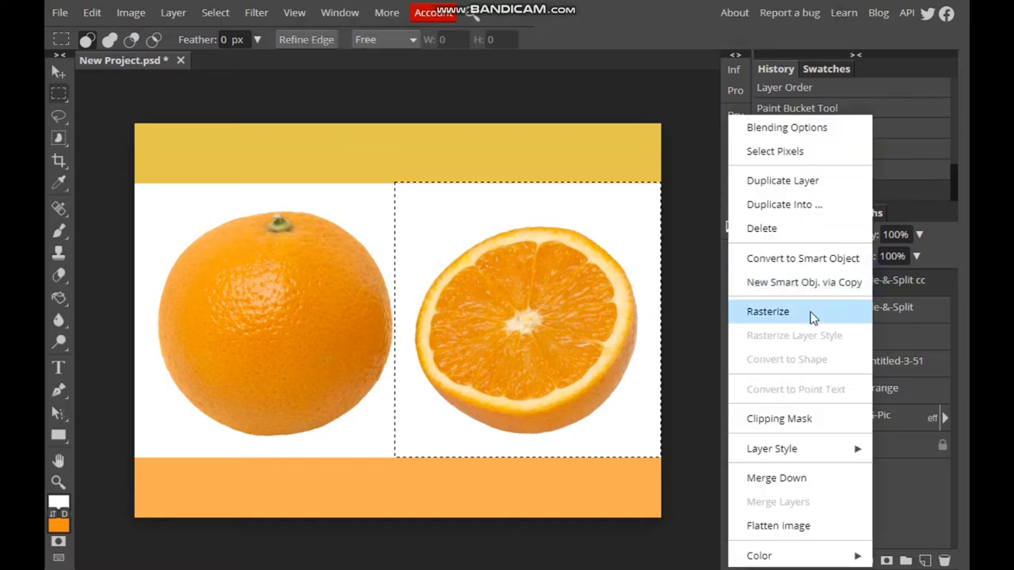
click(815, 311)
right_click(819, 309)
click(794, 313)
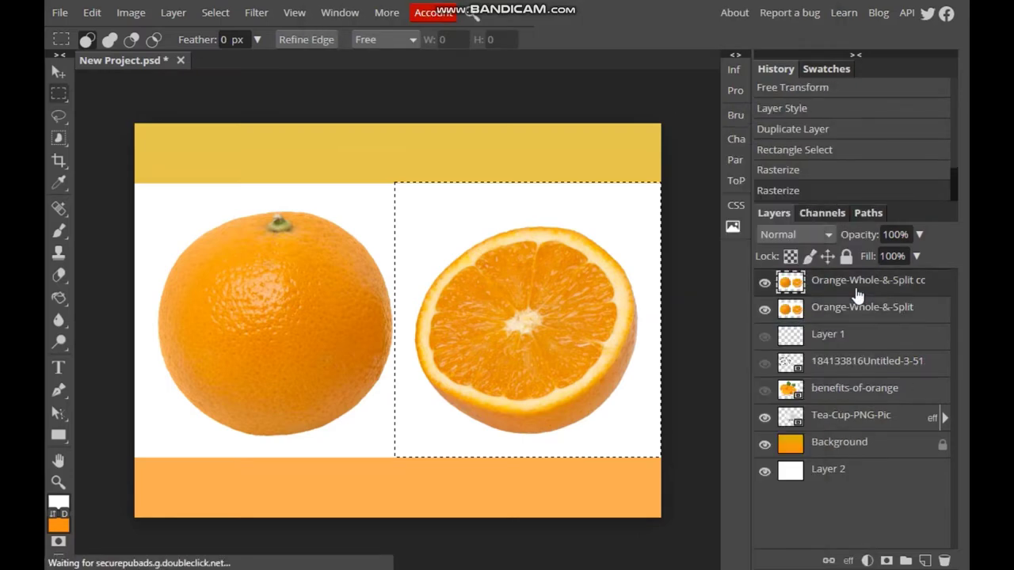
key(Delete)
click(824, 316)
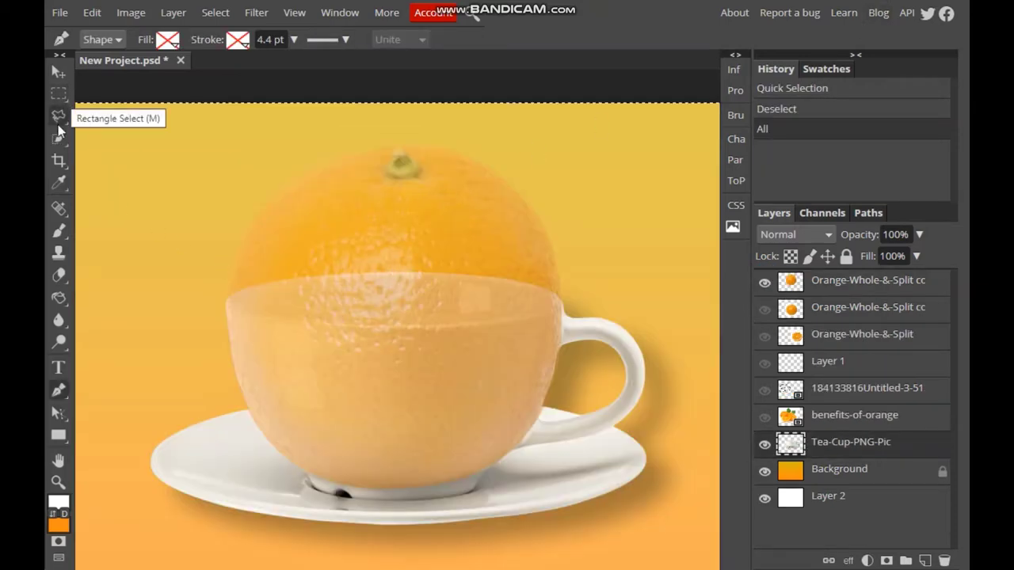
- Cut away the top orange copy above the cup rim, deselect, and hide that layer
click(59, 94)
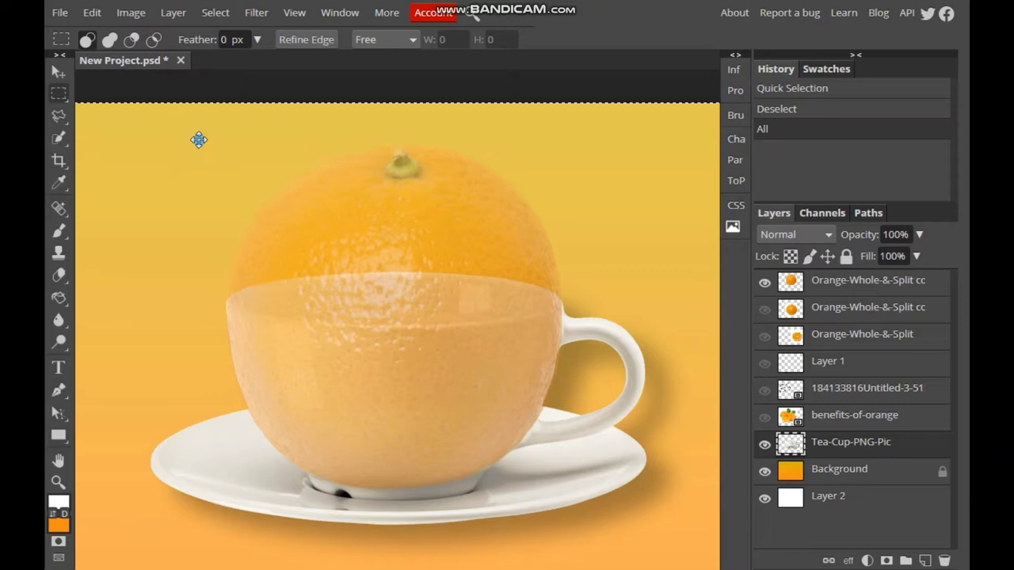
click(199, 143)
click(840, 280)
drag(181, 136, 653, 300)
key(ctrl+x)
key(ctrl+d)
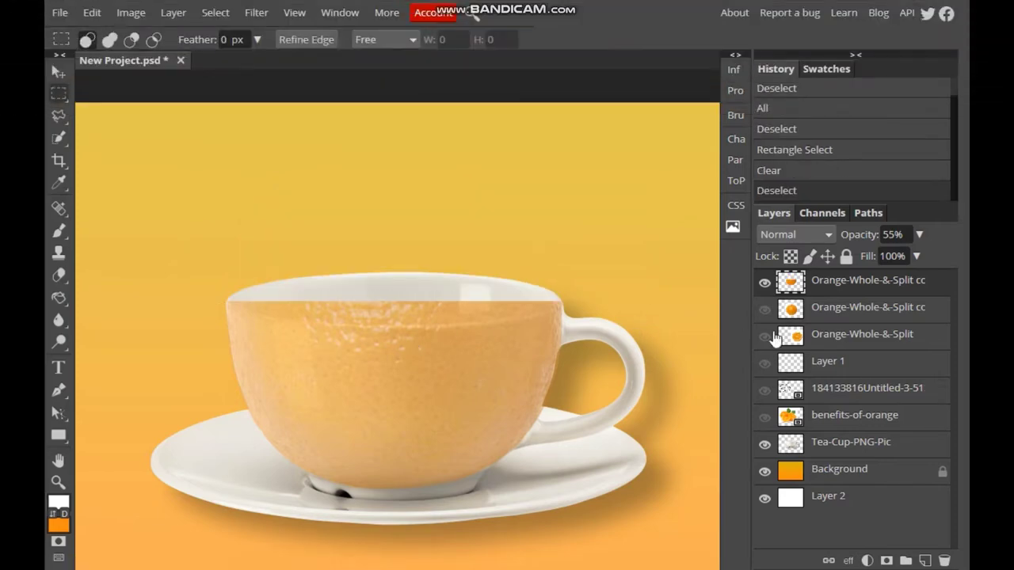
click(765, 282)
- Magnetic-lasso the cup's opening and delete the orange inside it on the shown orange layer
right_click(59, 115)
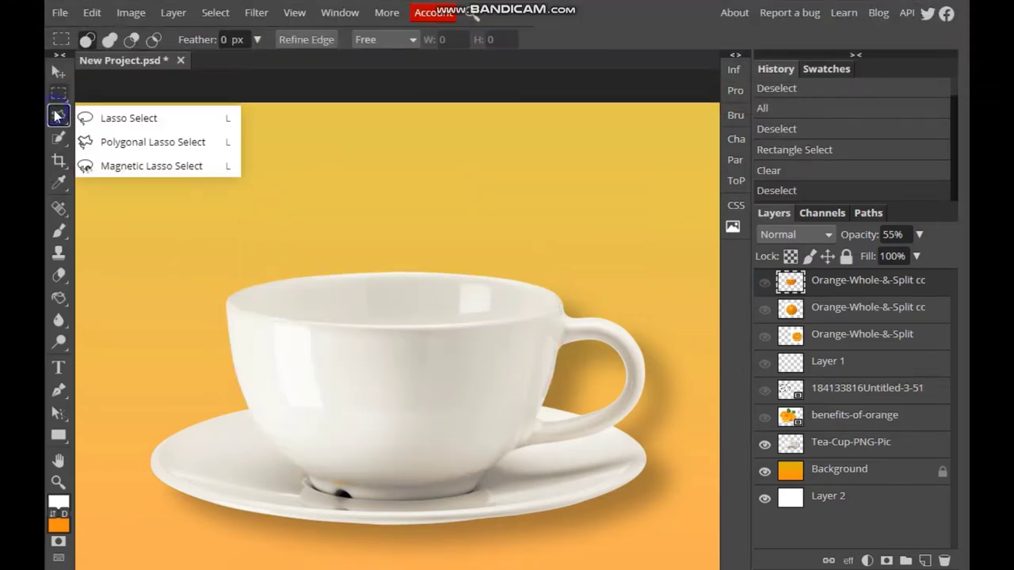
click(103, 168)
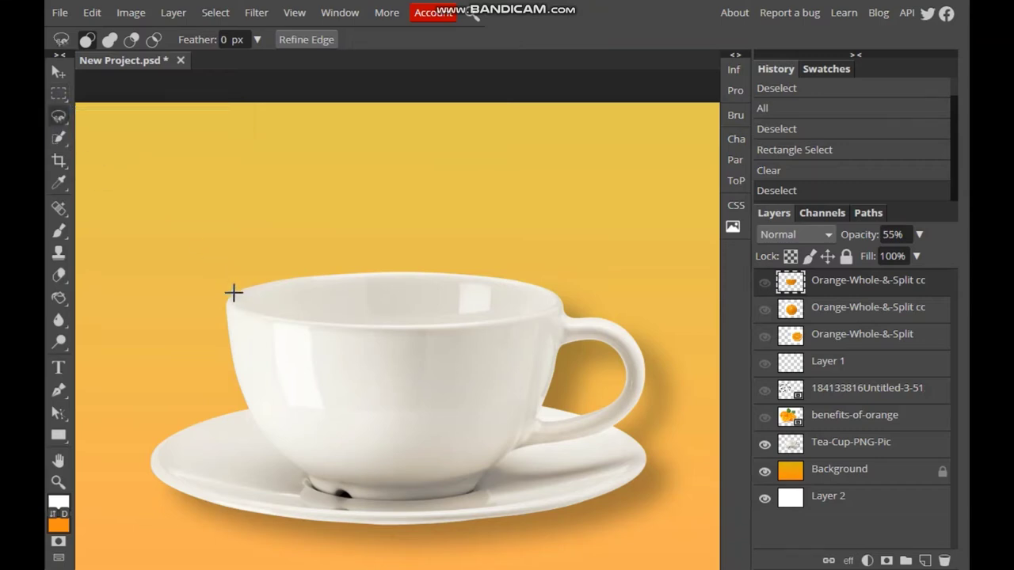
click(233, 293)
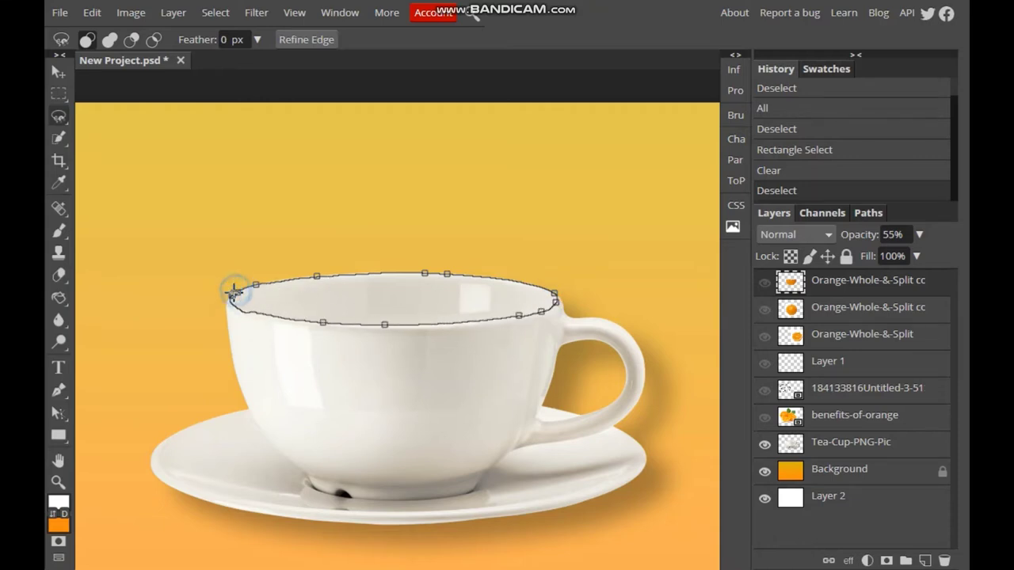
click(231, 295)
right_click(430, 299)
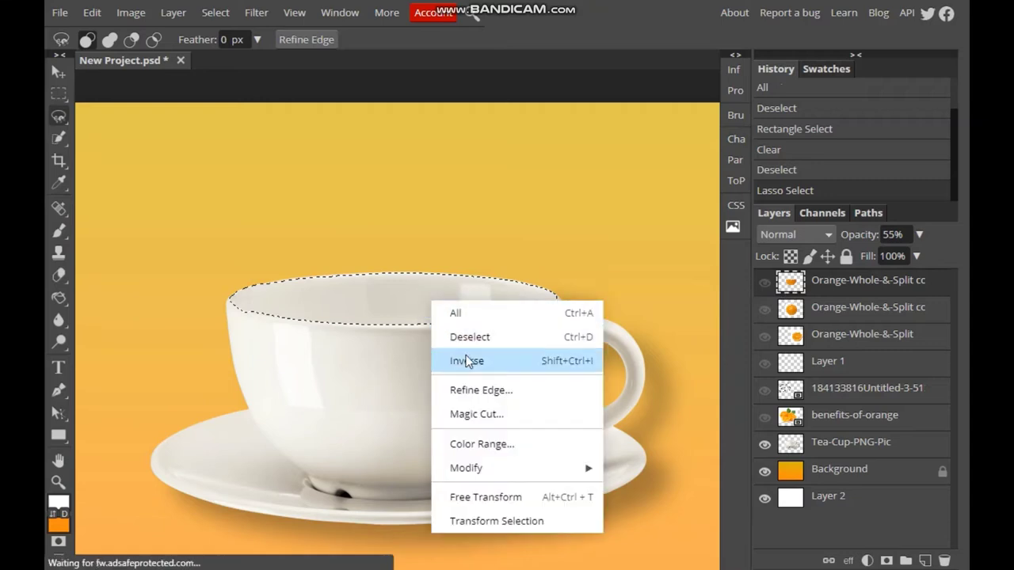
click(765, 285)
key(Delete)
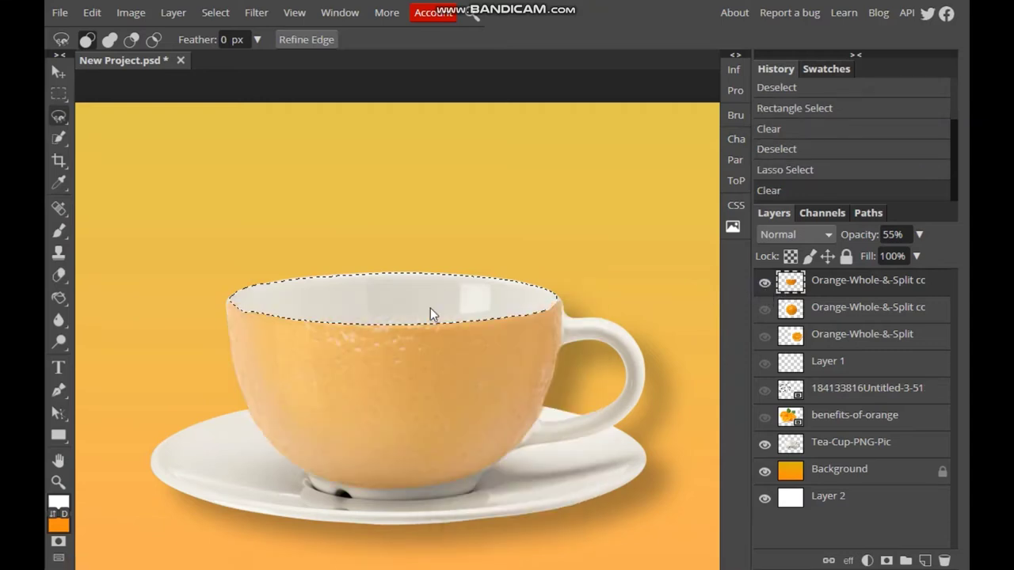
- Select all and toggle the tea-bag and teacup layers to check the orange shape
right_click(161, 124)
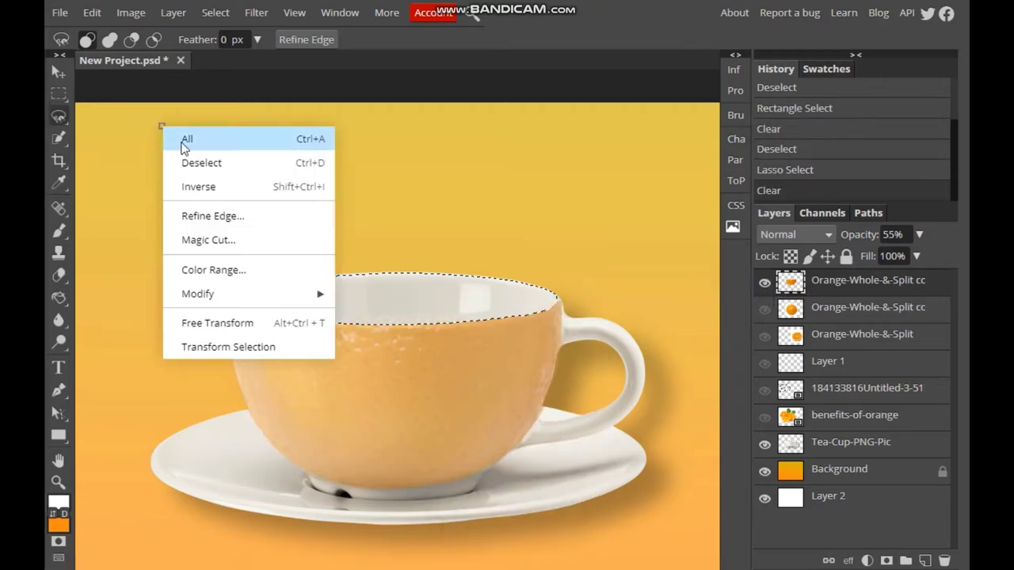
click(180, 141)
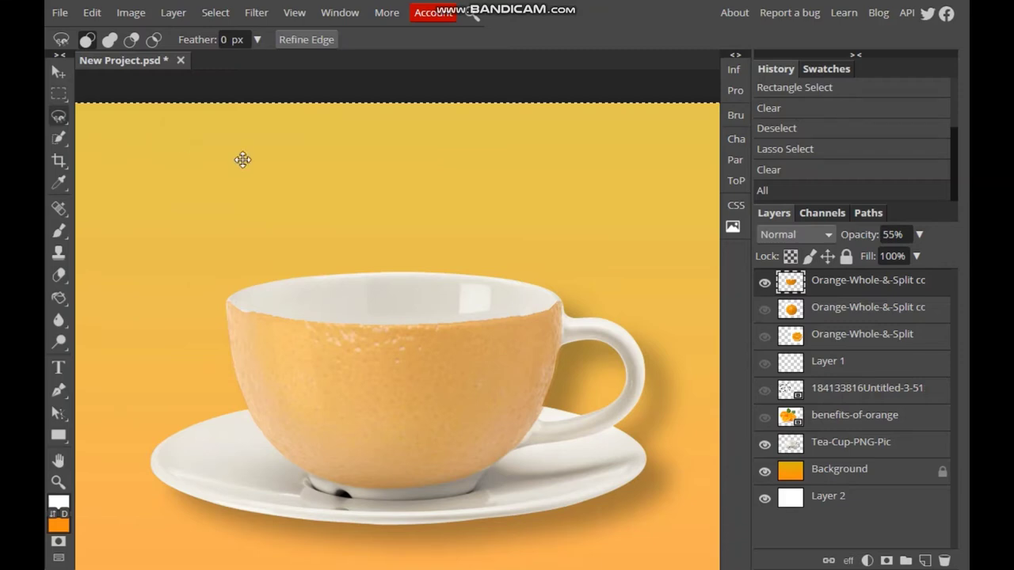
click(765, 389)
click(765, 389)
click(764, 443)
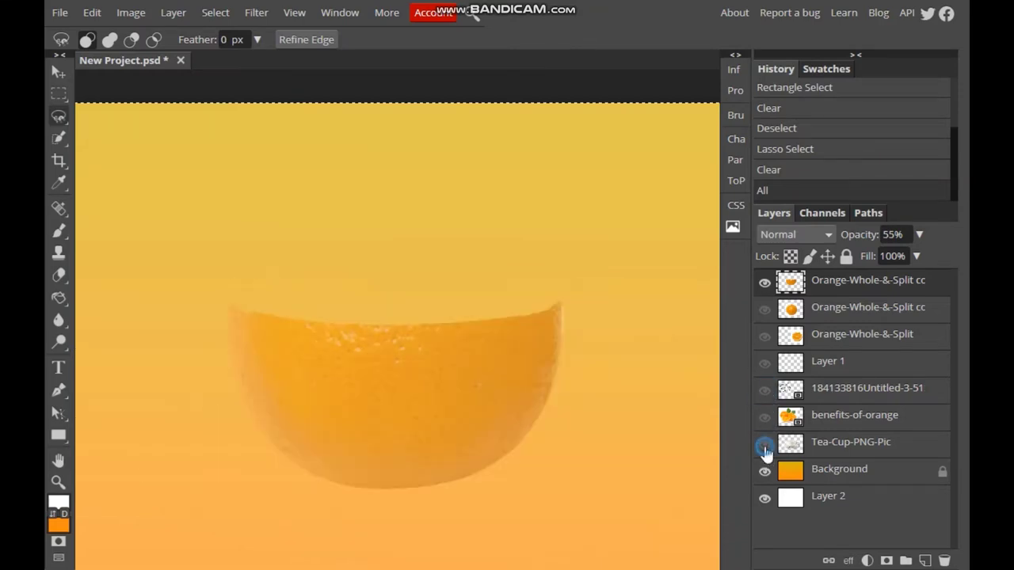
click(765, 444)
click(764, 444)
click(765, 444)
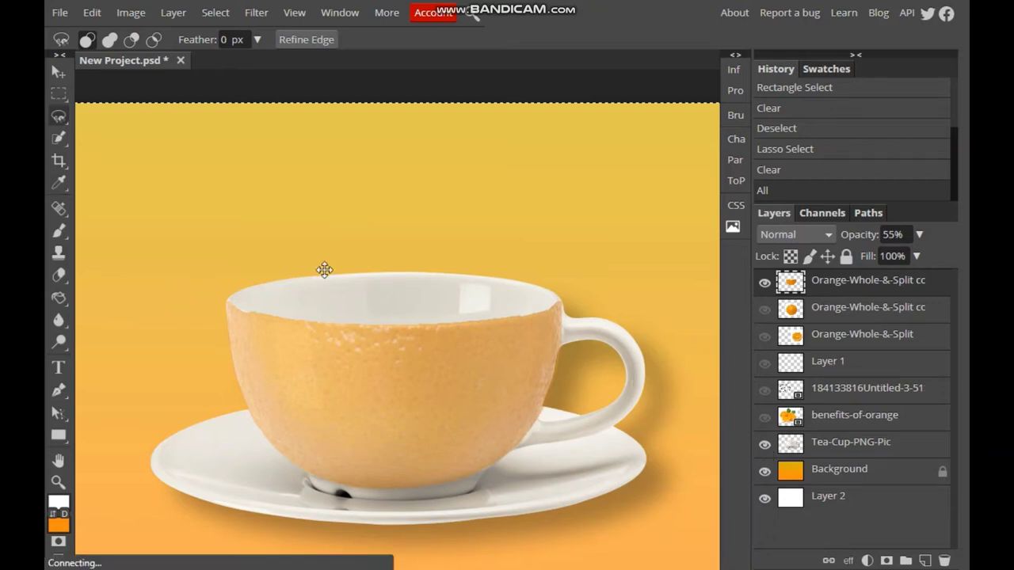
- Set the top orange layer to Multiply blending with 100% opacity and fill about 87%
right_click(820, 282)
click(745, 120)
drag(860, 194, 886, 202)
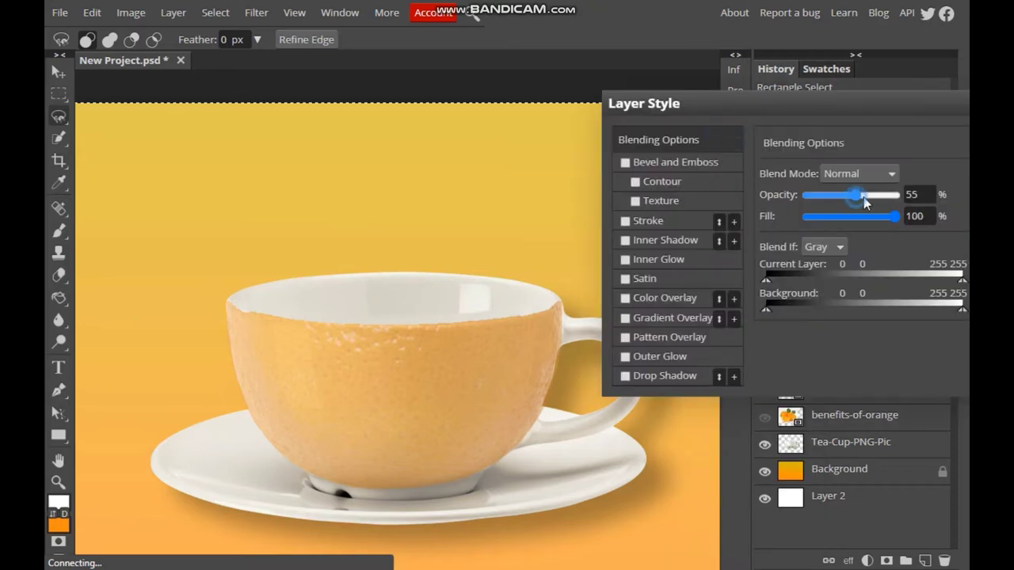
click(860, 174)
click(846, 230)
click(859, 173)
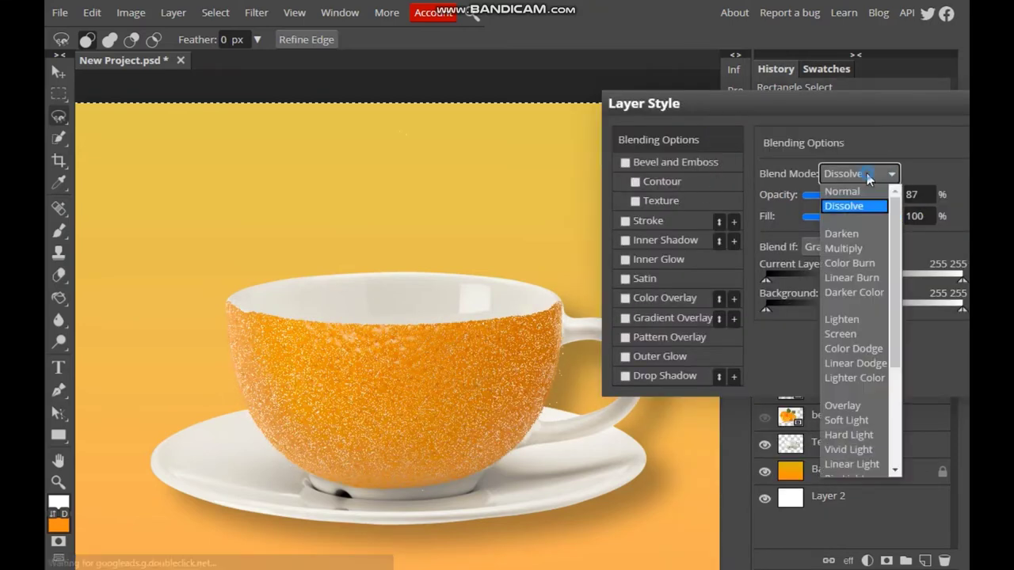
click(846, 231)
click(869, 174)
click(852, 246)
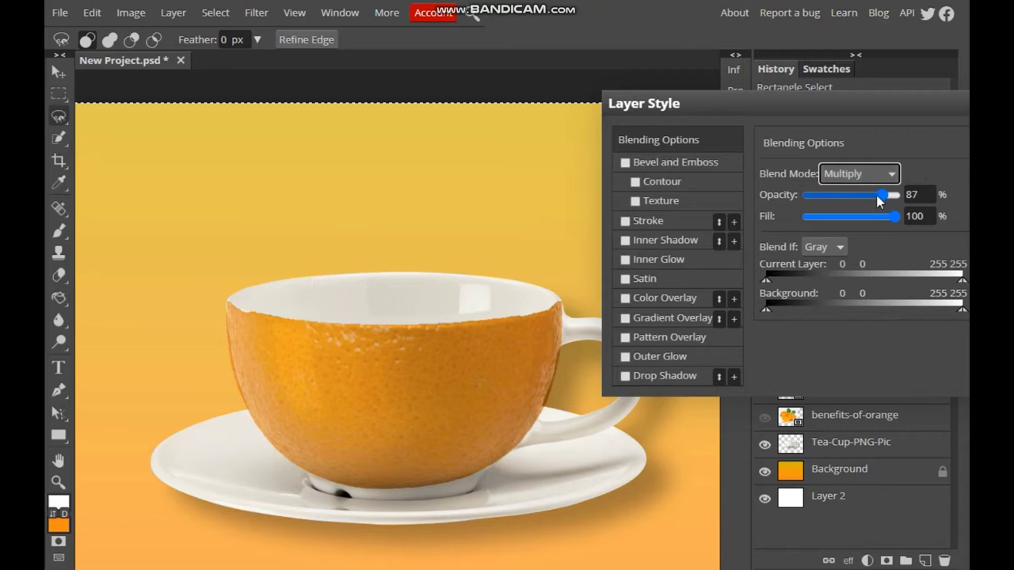
mouse_move(883, 195)
mouse_down()
mouse_move(900, 194)
mouse_move(886, 222)
mouse_up()
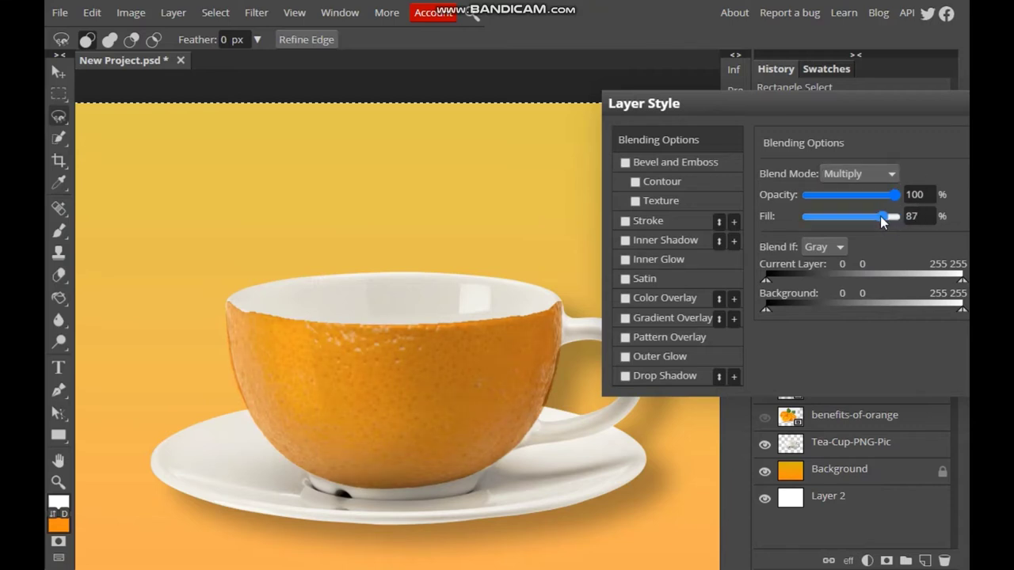
click(606, 245)
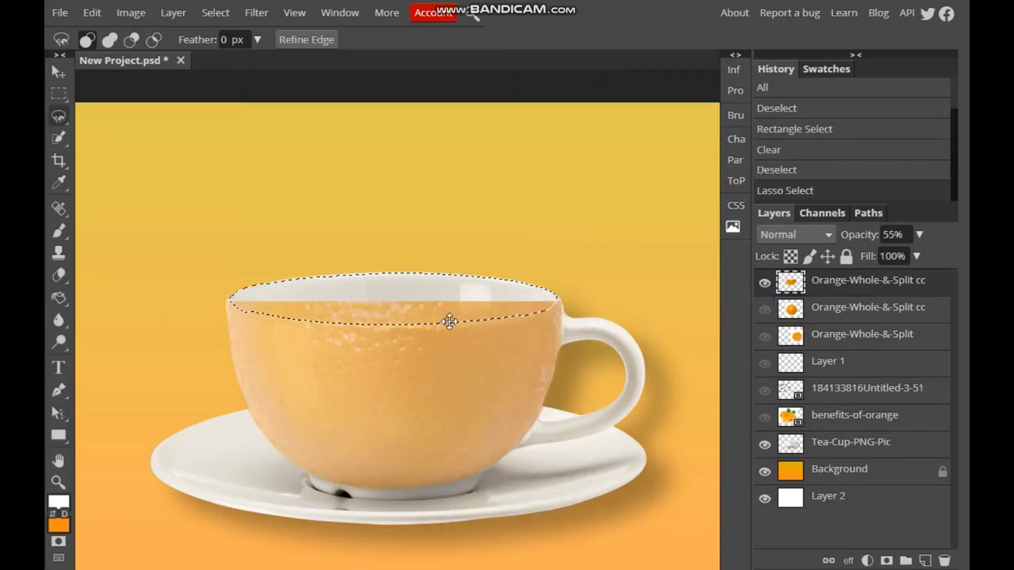
- Clear the orange inside the cup opening again, select all, and recheck layer visibility
key(Delete)
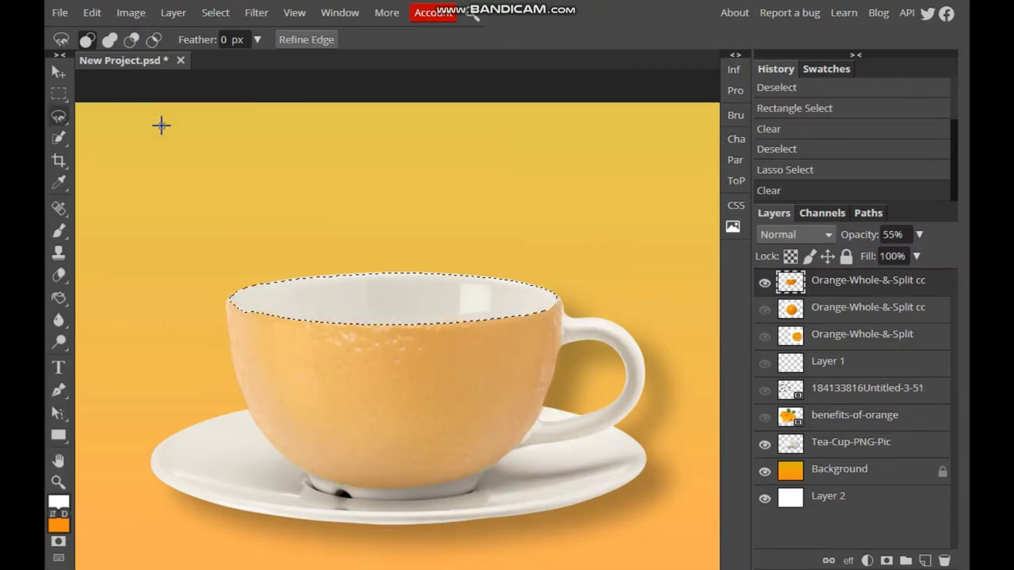
right_click(161, 125)
click(181, 141)
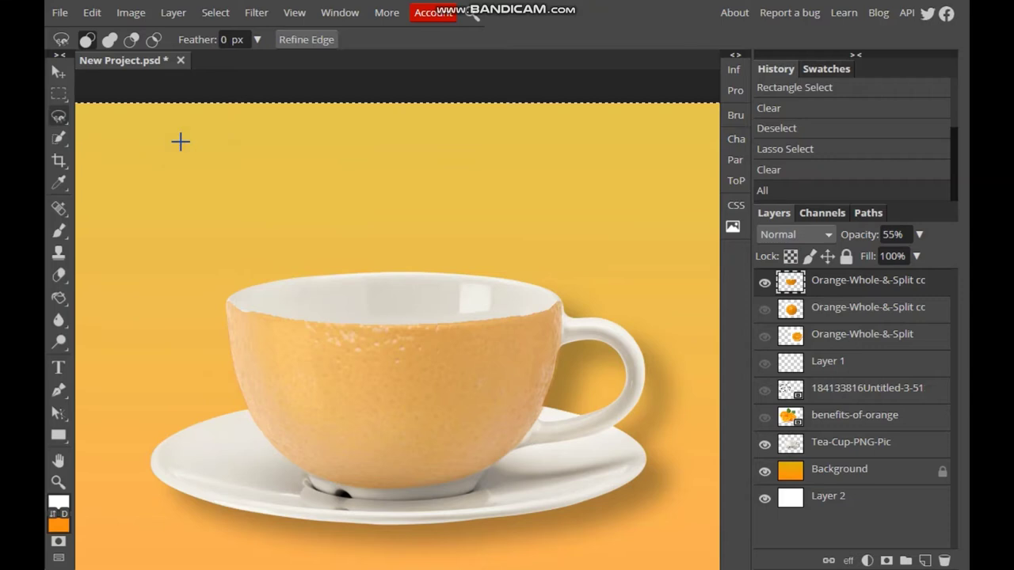
click(765, 390)
click(764, 390)
click(764, 445)
click(765, 444)
click(765, 444)
click(764, 444)
- Reapply Multiply blending to the orange layer at 100% opacity and 81% fill
right_click(822, 284)
click(701, 130)
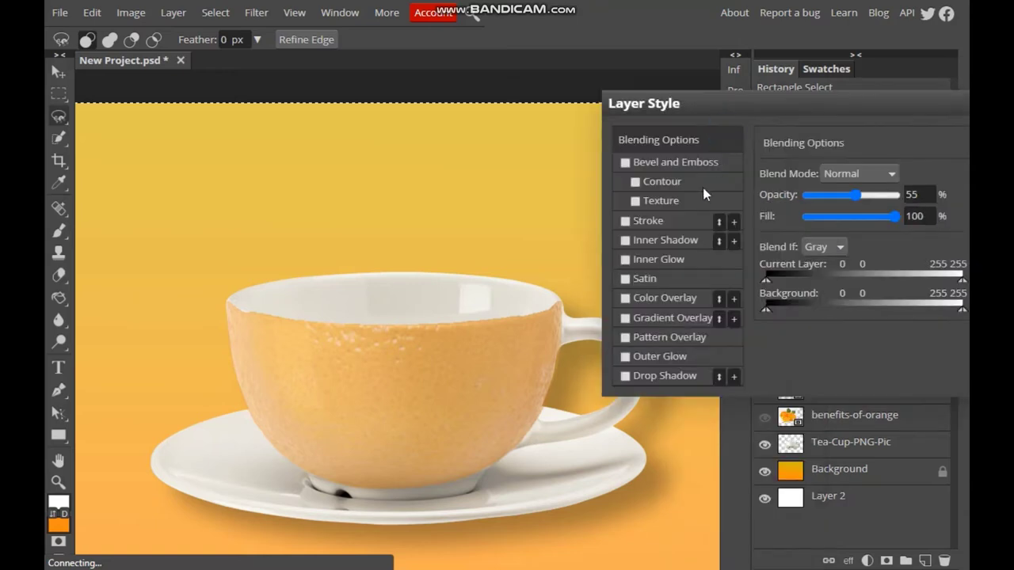
drag(856, 194, 884, 194)
click(871, 173)
click(870, 204)
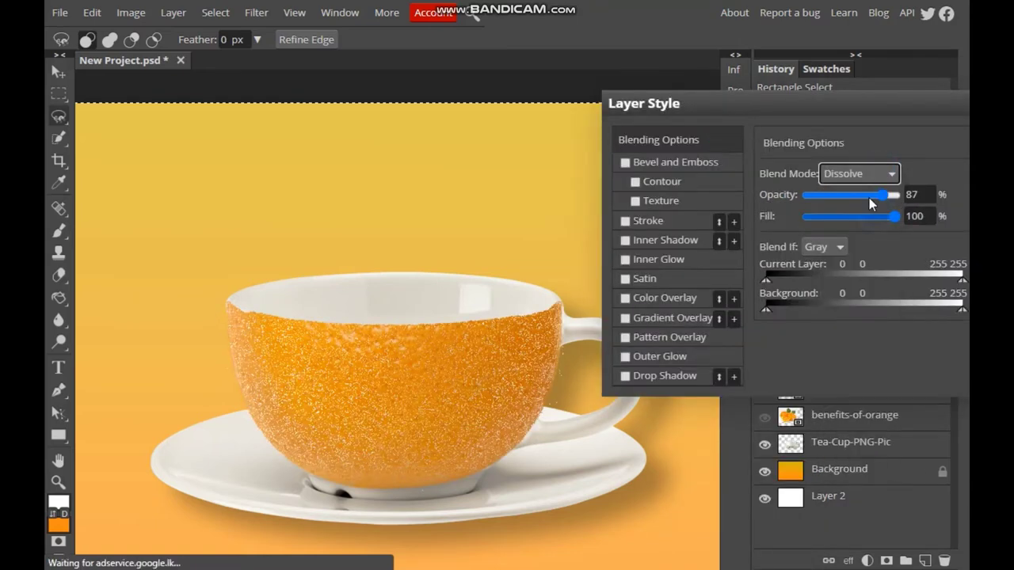
click(859, 174)
click(849, 229)
click(859, 174)
click(849, 243)
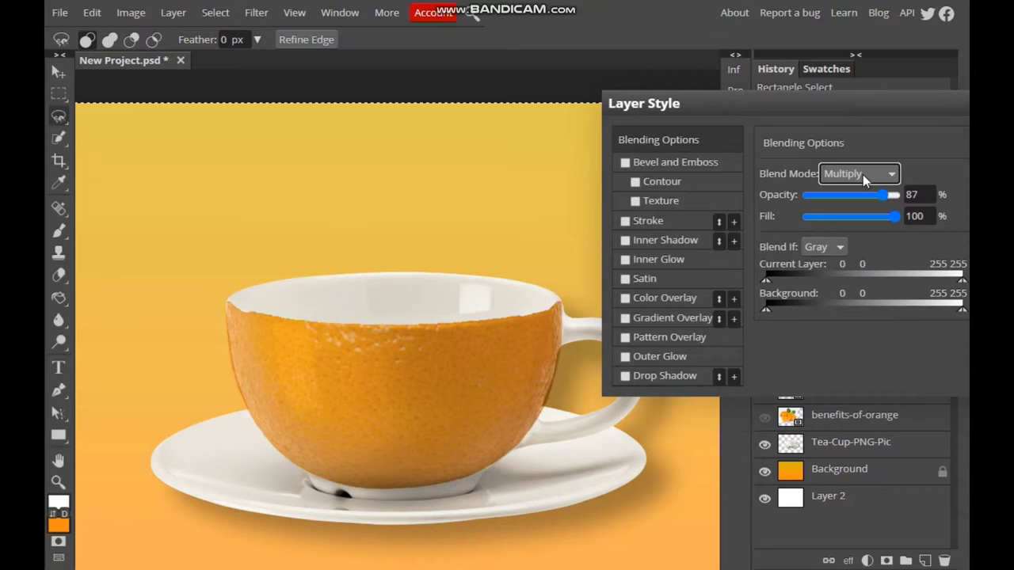
mouse_move(884, 195)
mouse_down()
mouse_move(899, 195)
mouse_move(885, 221)
mouse_up()
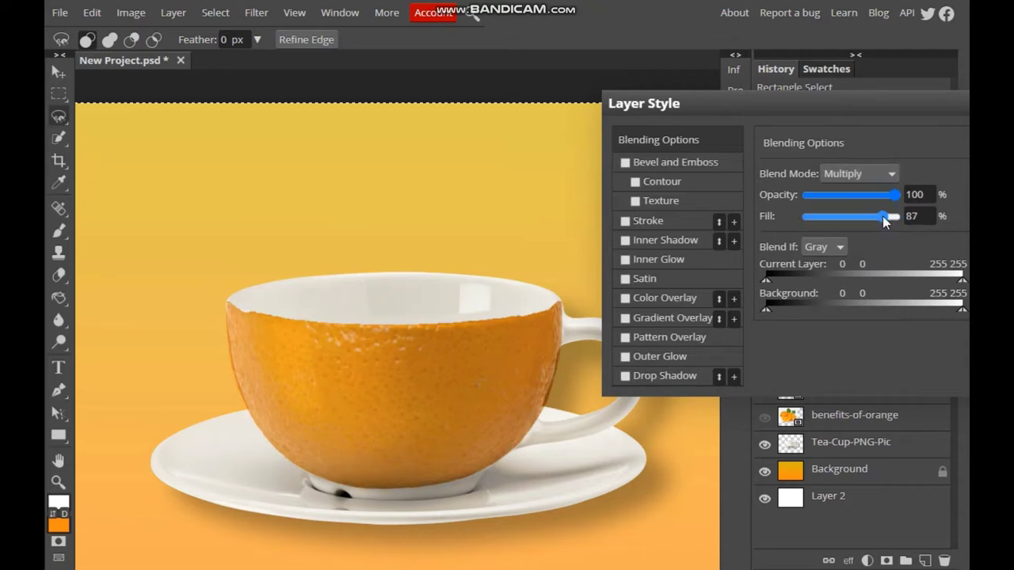
key(Return)
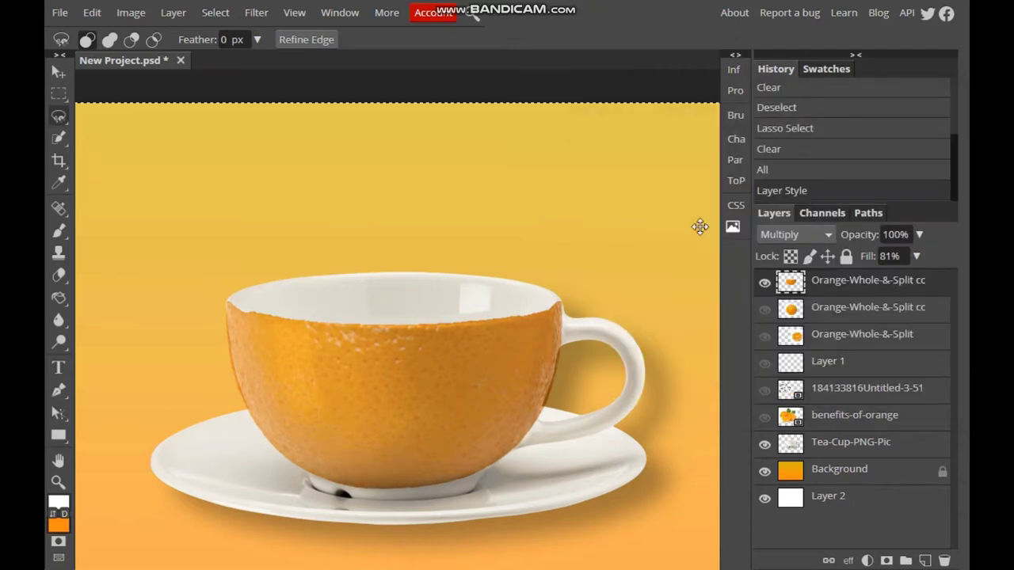
- Clear the canvas selection and pan the view to the cup's left rim
click(225, 345)
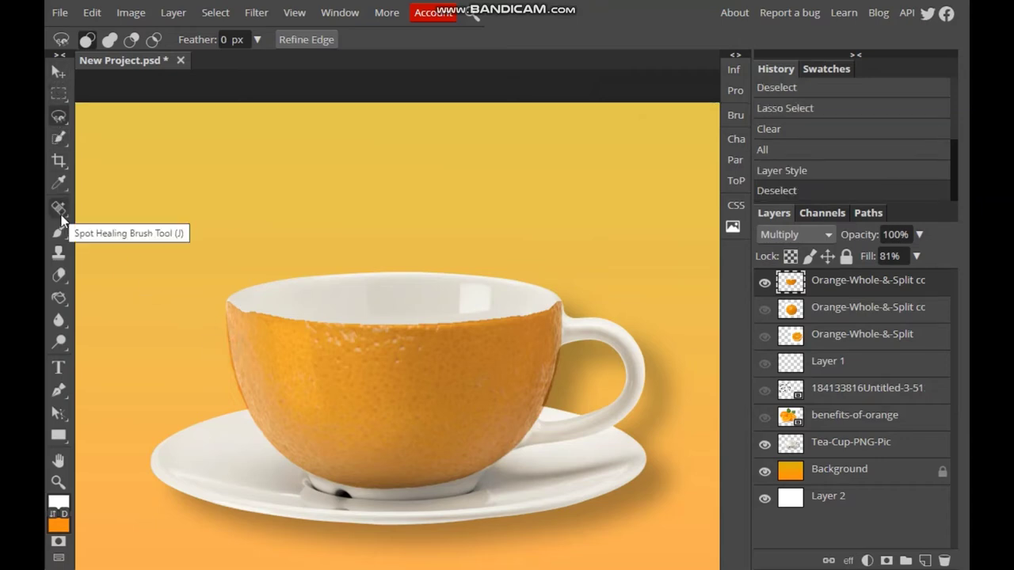
click(58, 275)
scroll(225, 306, up, 5)
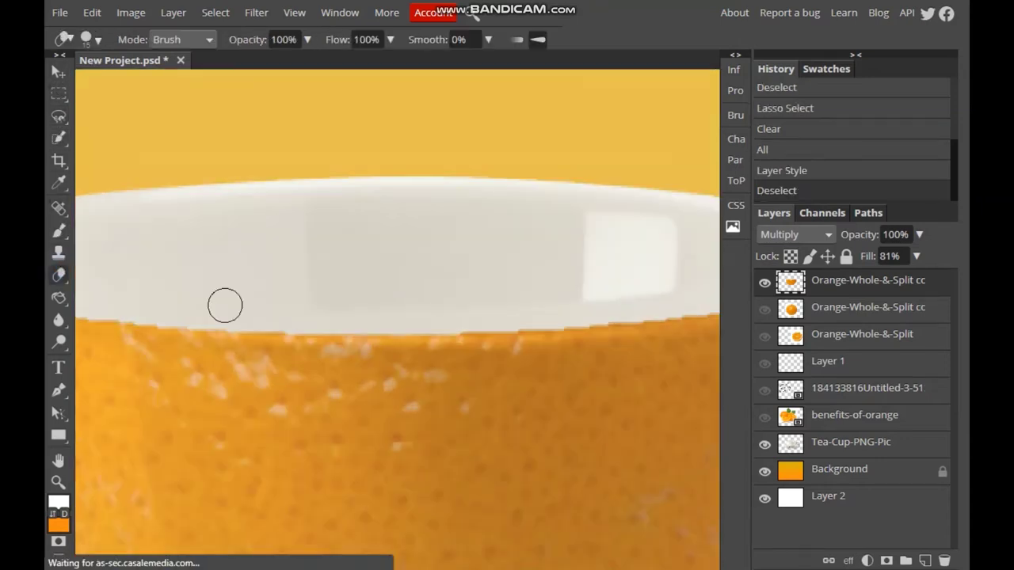
click(59, 461)
scroll(206, 362, down, 2)
drag(528, 412, 629, 236)
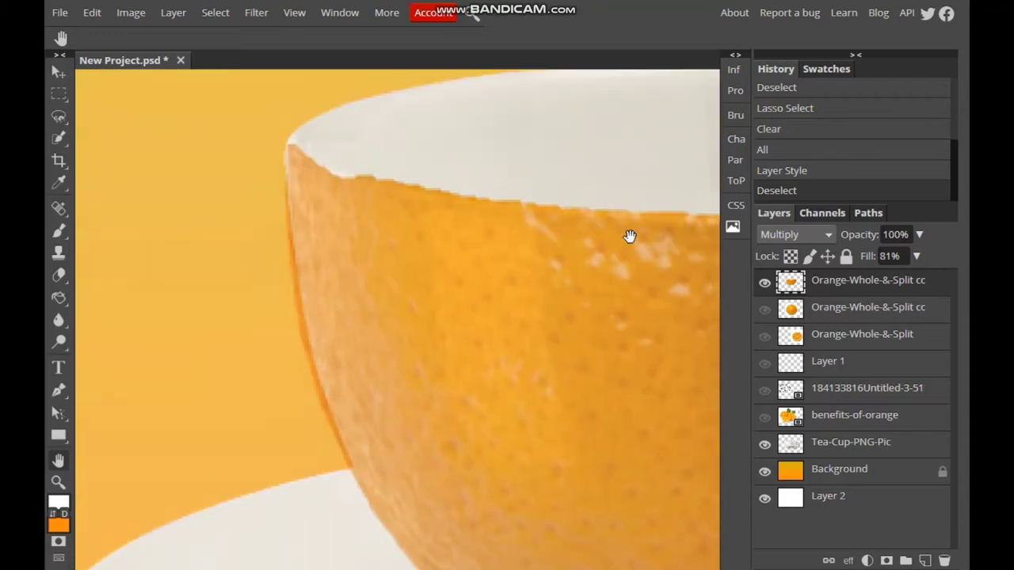
- Outline the overhanging peel sliver at the cup's left edge with Polygonal Lasso and delete it
click(59, 116)
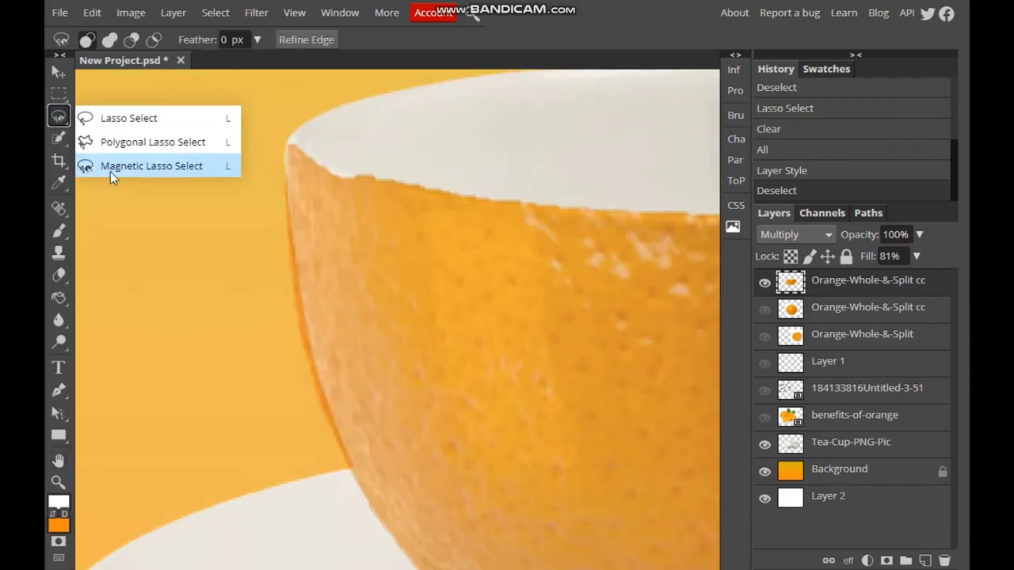
click(283, 161)
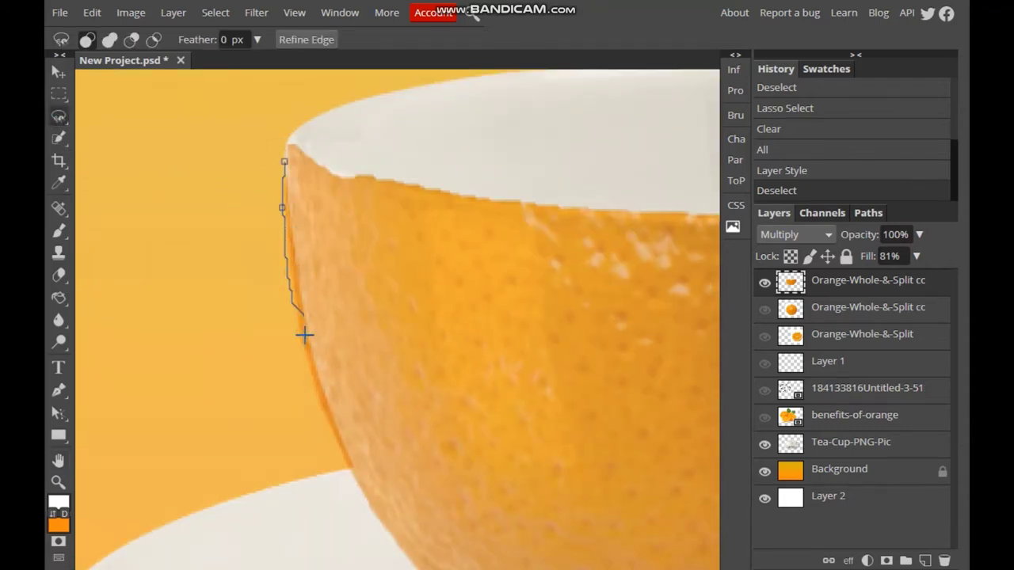
click(285, 158)
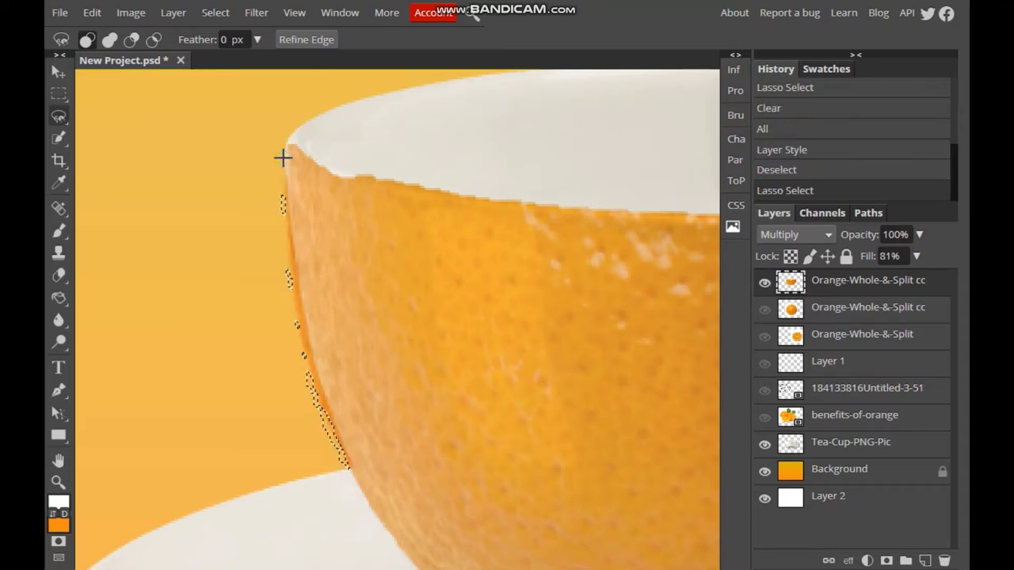
key(ctrl+a)
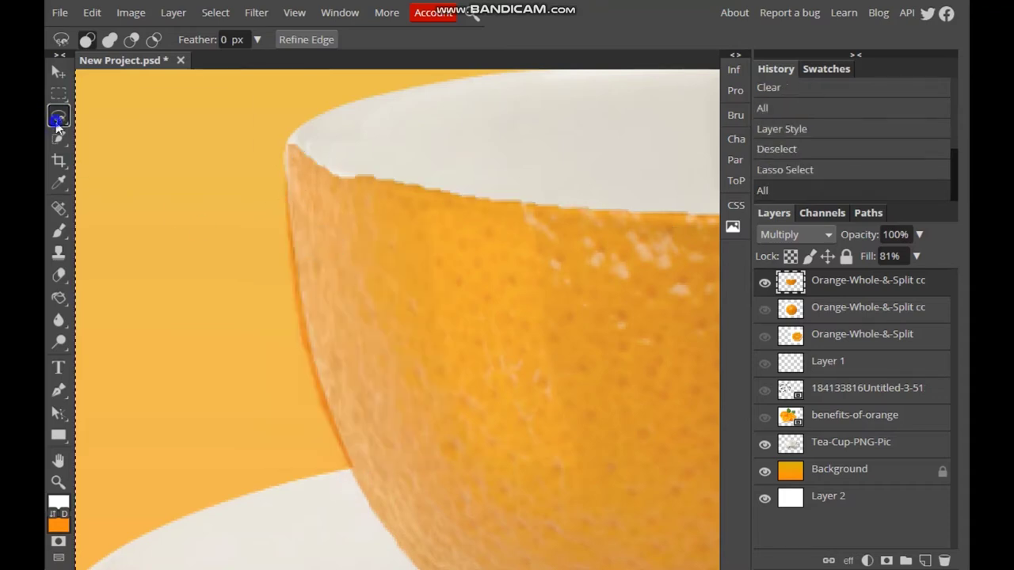
click(58, 117)
click(113, 140)
key(ctrl+d)
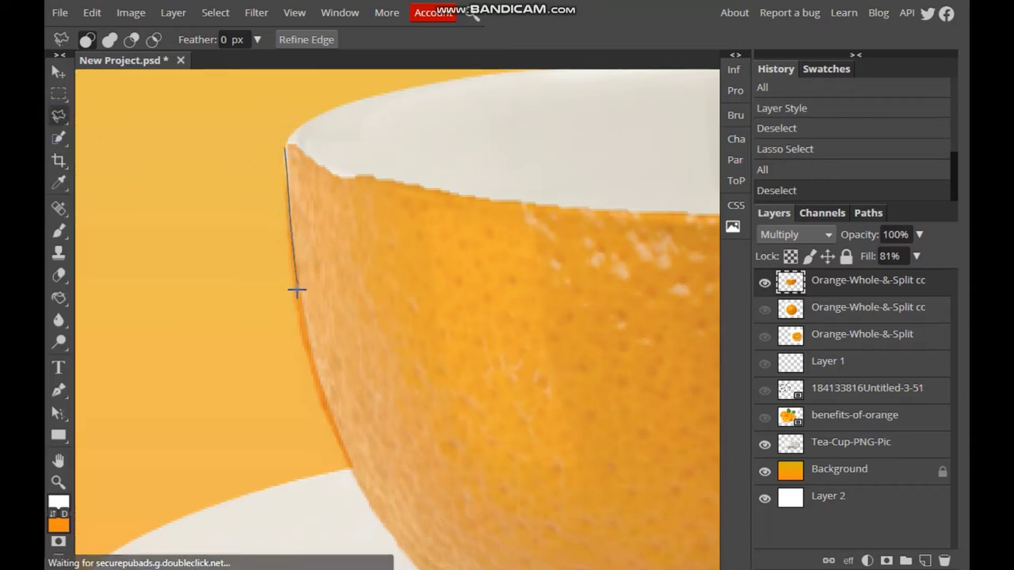
click(324, 461)
click(351, 468)
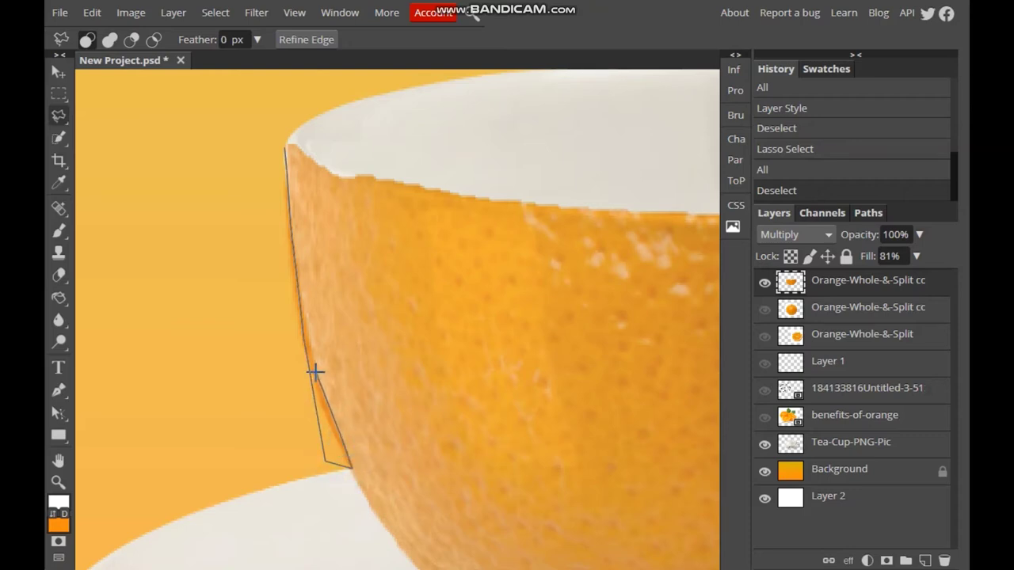
click(284, 153)
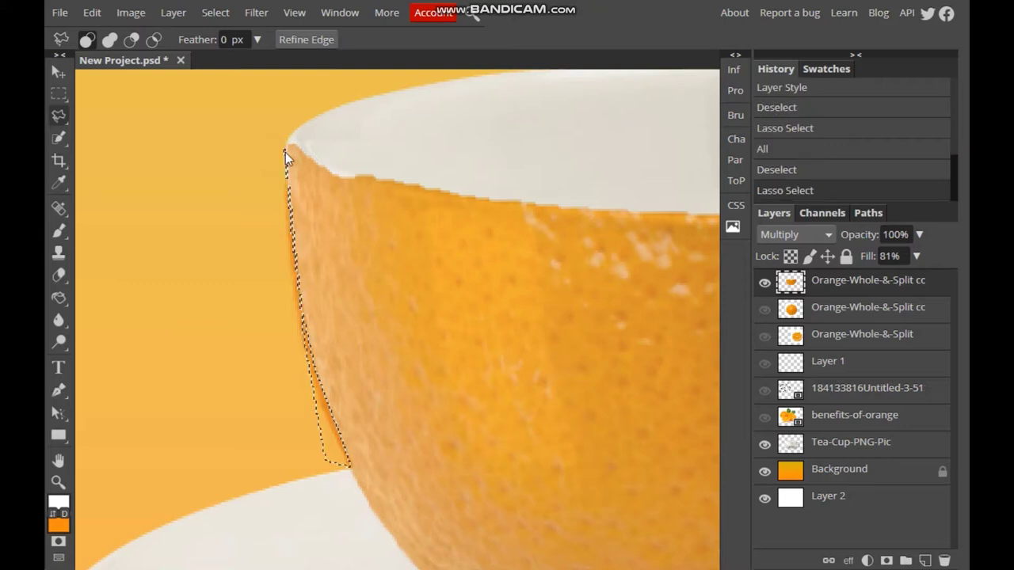
key(Delete)
- Erase the leftover peel along the cup's left edge with the Eraser
click(106, 147)
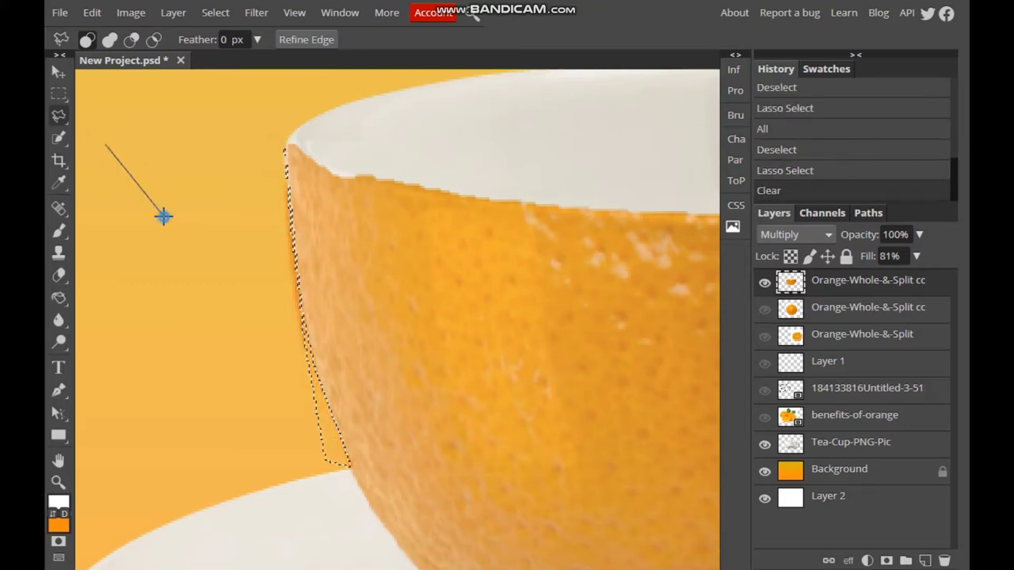
right_click(163, 215)
click(202, 230)
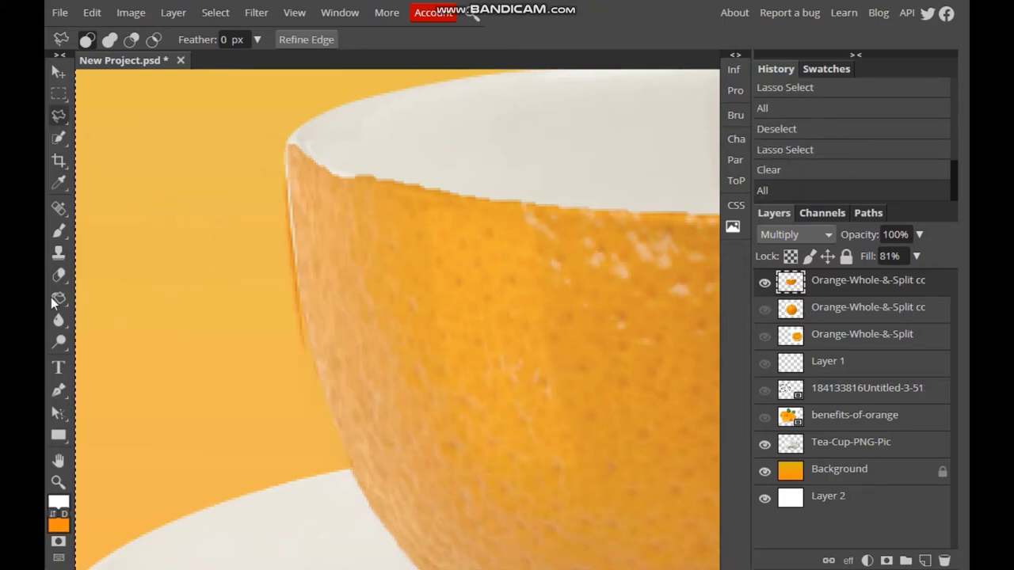
click(59, 275)
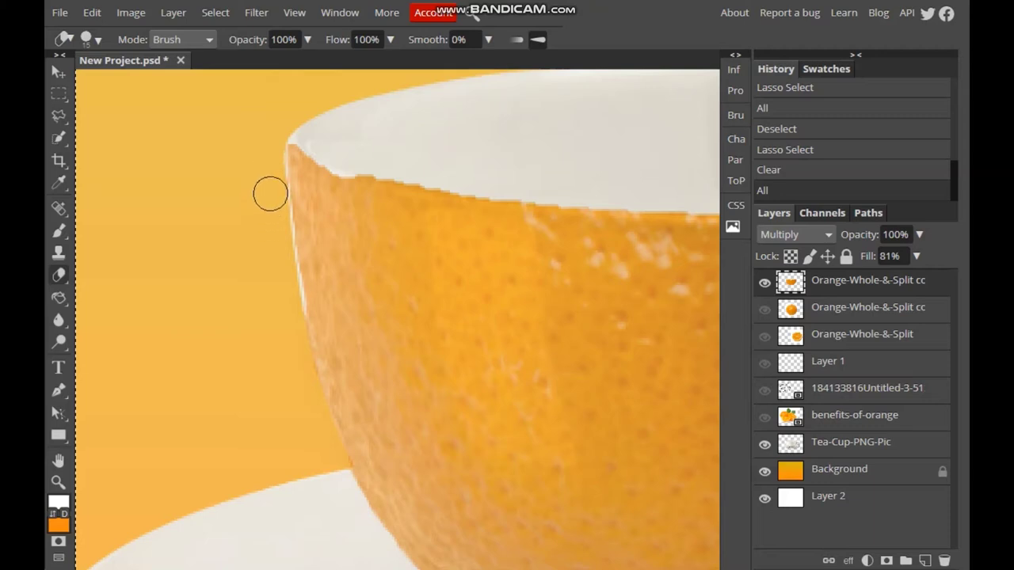
drag(271, 194, 275, 379)
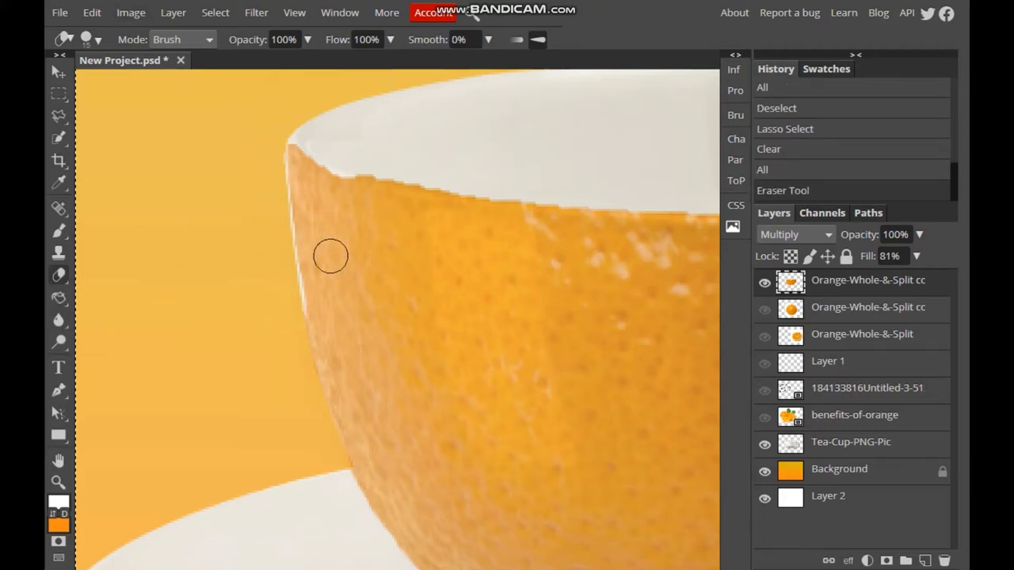
key(v)
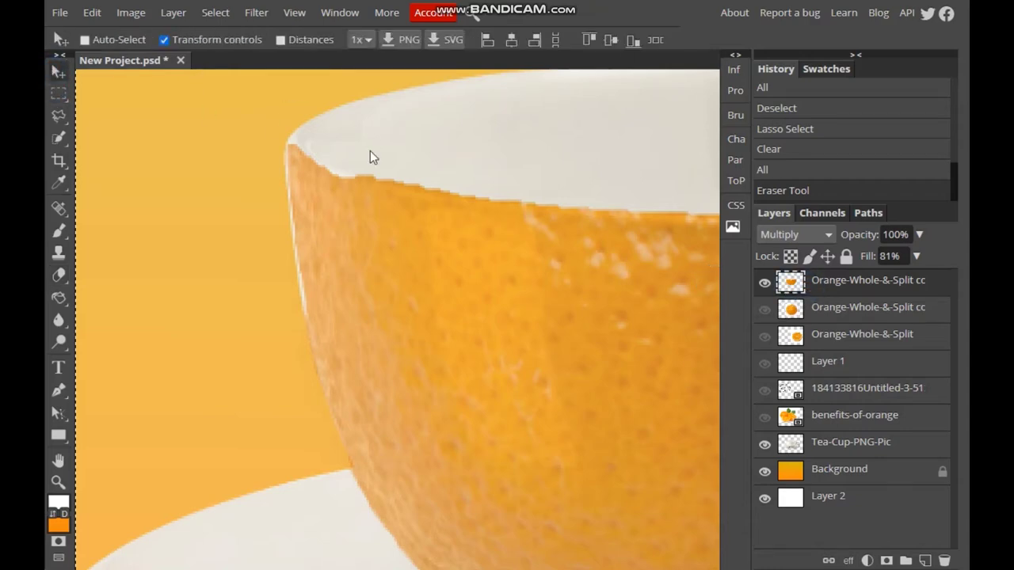
- Warp the orange peel, stretching its right side to fit the cup, and commit
scroll(370, 154, up, 2)
ctrl+click(789, 282)
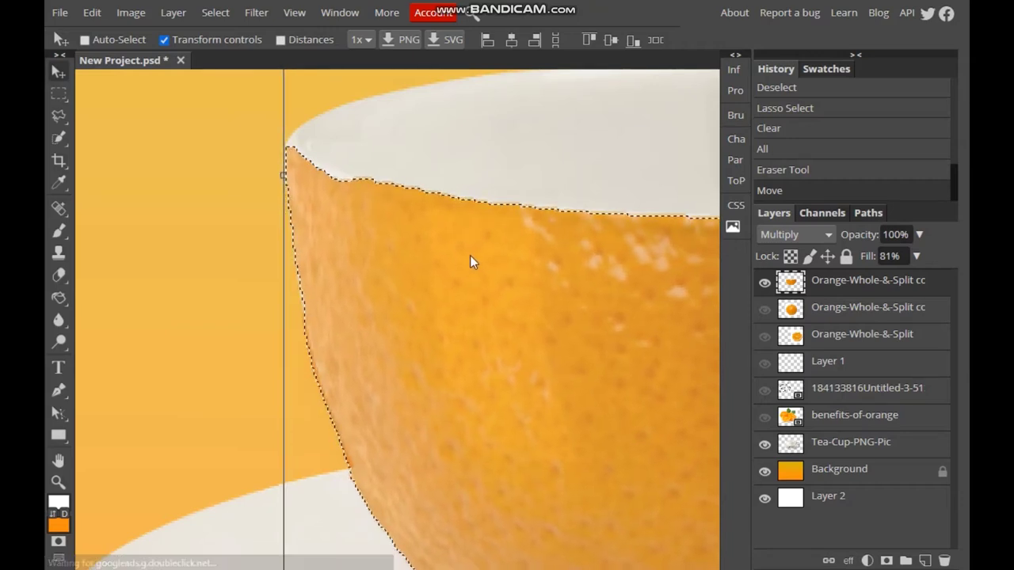
key(ctrl+t)
click(704, 36)
scroll(515, 179, down, 3)
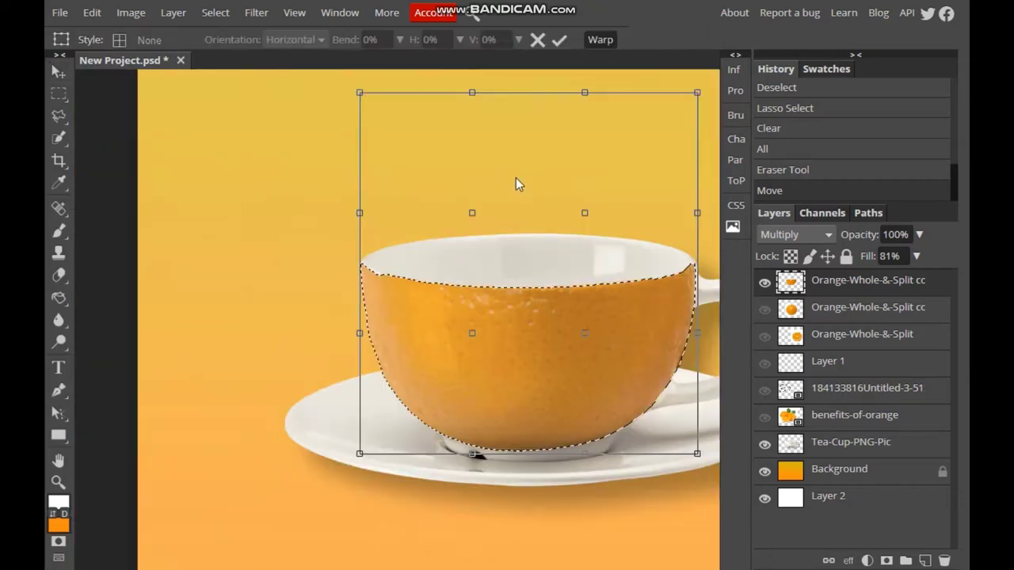
scroll(515, 185, down, 2)
drag(509, 222, 511, 227)
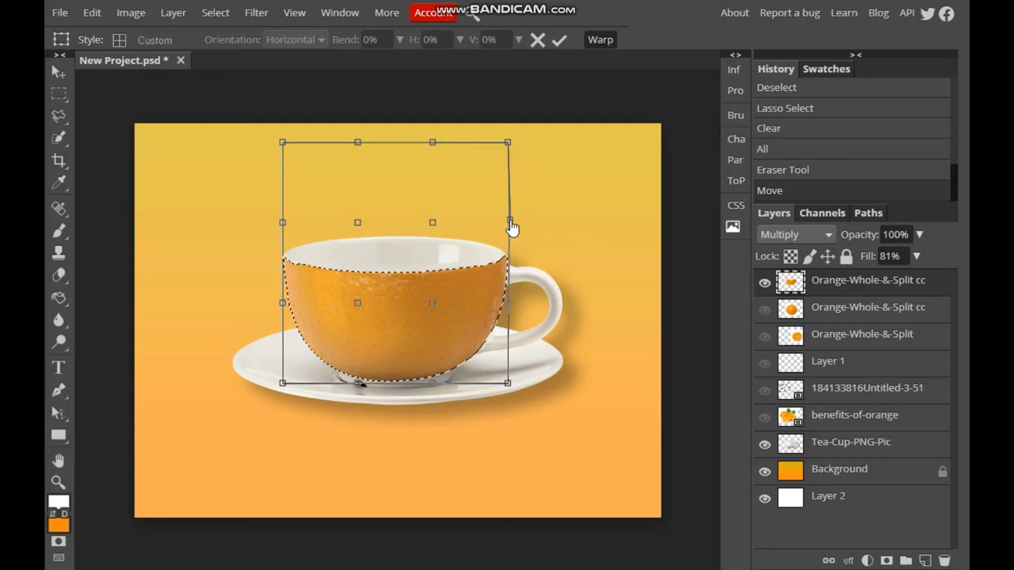
click(559, 40)
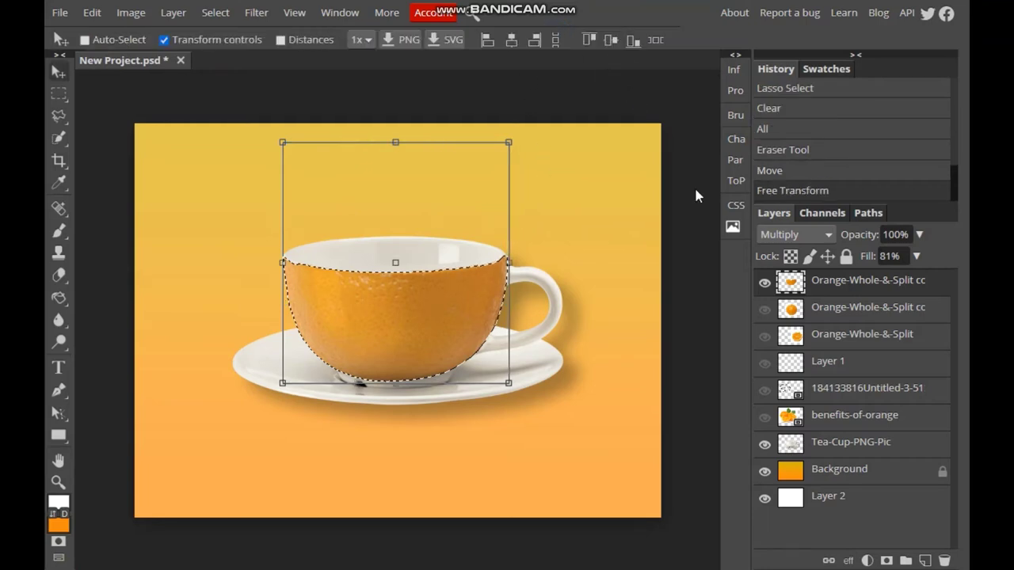
- Pan to the cup handle and try a freehand lasso around the peel overlap there
click(59, 94)
click(202, 138)
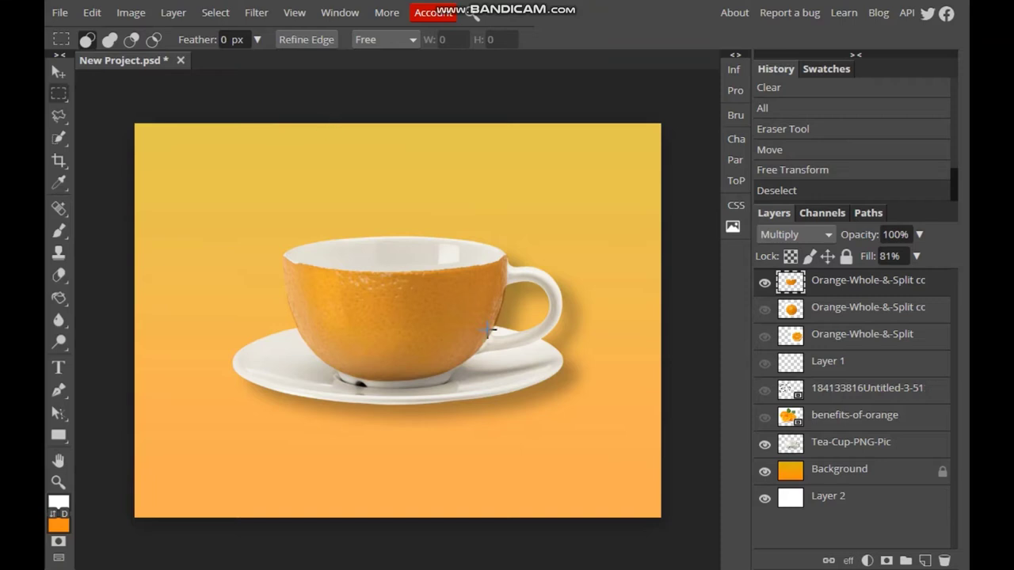
scroll(504, 347, up, 3)
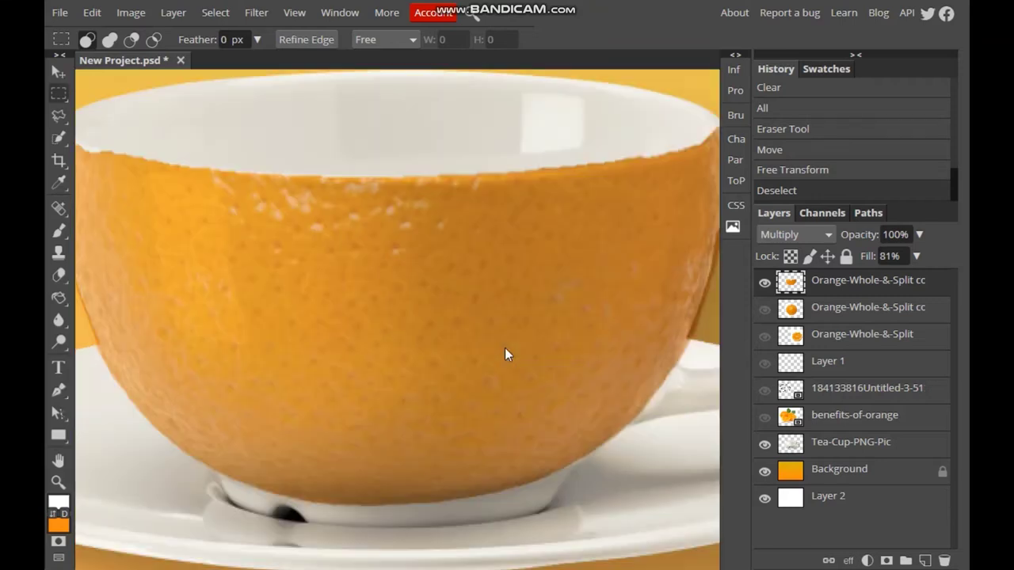
click(59, 461)
drag(631, 317, 312, 343)
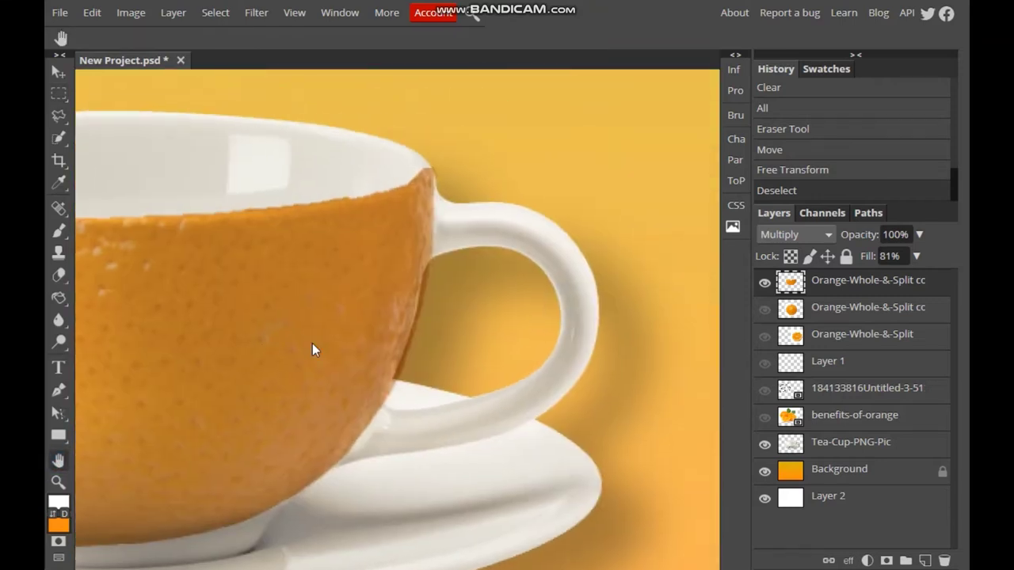
right_click(63, 117)
click(119, 118)
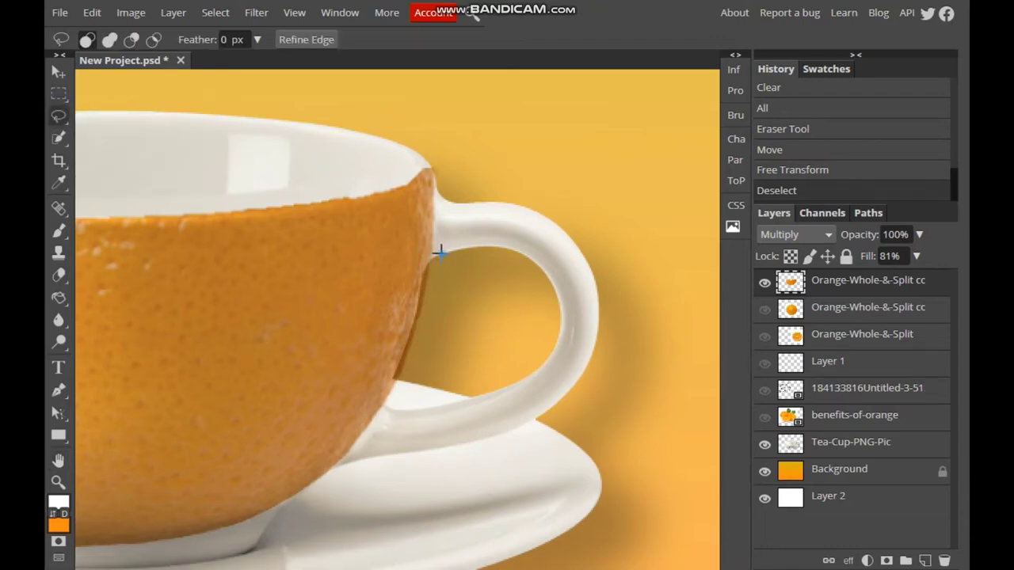
click(434, 271)
drag(442, 347, 434, 271)
click(434, 271)
- Try selecting the peel edge near the handle by colour, then deselect
right_click(59, 117)
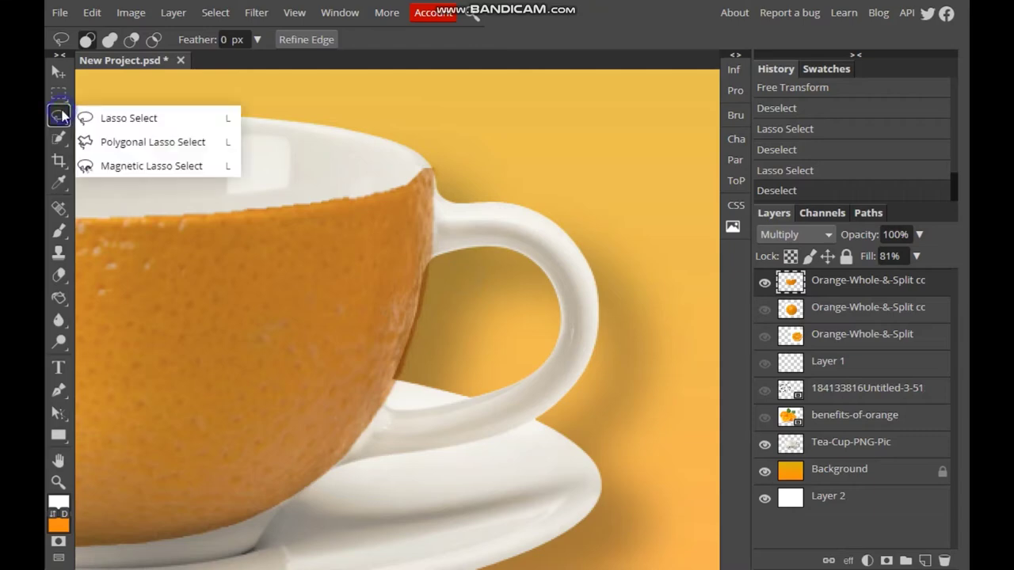
click(58, 138)
right_click(59, 137)
click(128, 187)
click(427, 274)
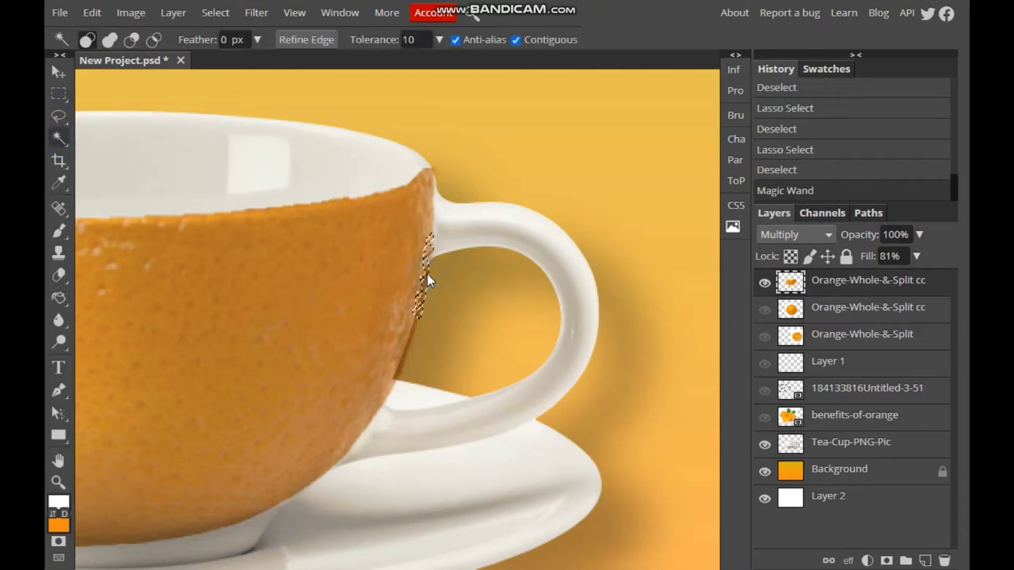
click(416, 331)
click(420, 325)
click(430, 283)
click(437, 279)
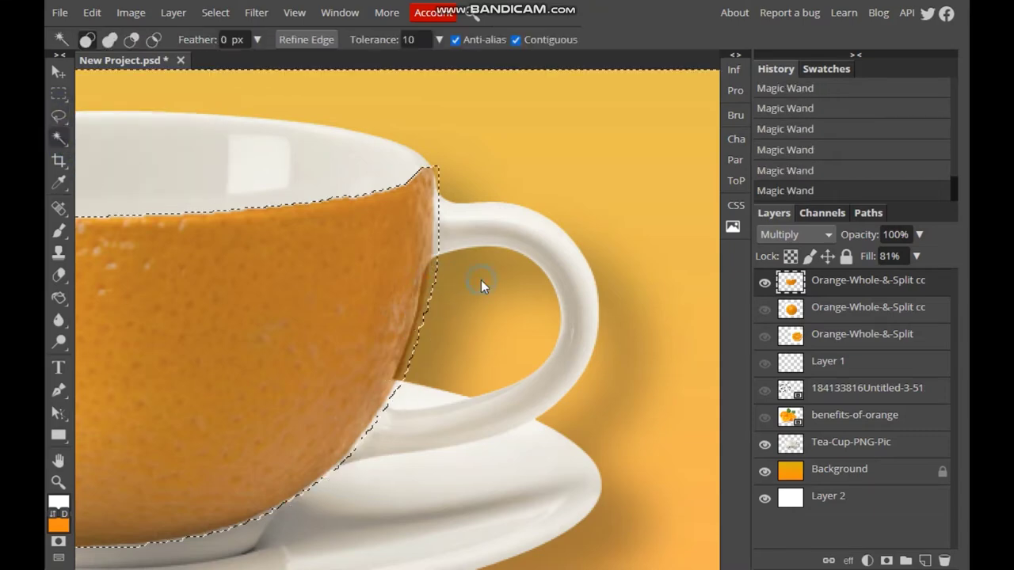
key(ctrl+d)
- Select the cup's right edge down to its bottom with a 2 px Quick Selection brush
right_click(62, 138)
click(130, 165)
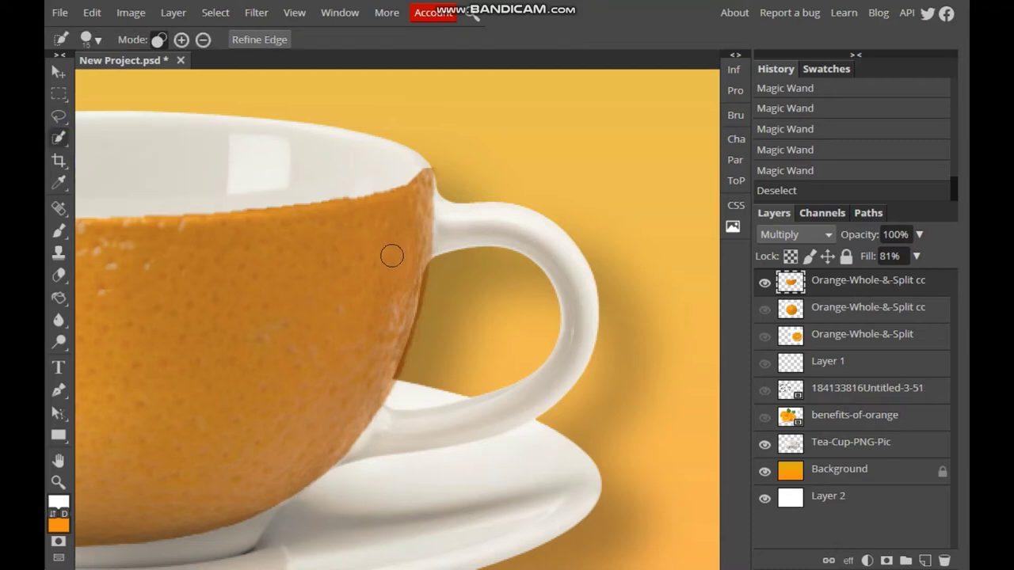
click(432, 282)
double_click(475, 276)
right_click(475, 276)
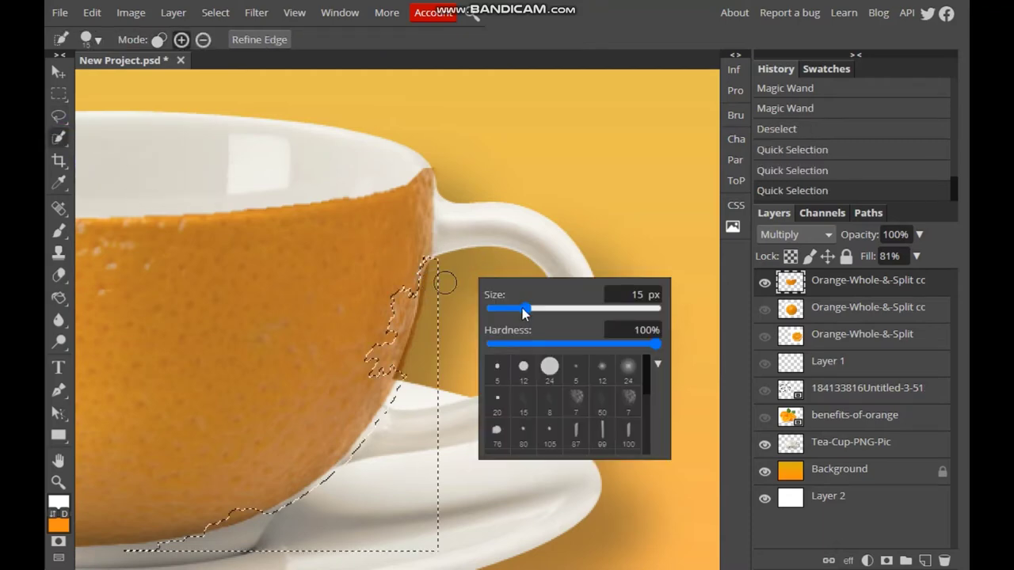
mouse_move(525, 310)
mouse_down()
mouse_move(501, 314)
mouse_move(427, 262)
mouse_move(420, 127)
mouse_up()
click(425, 227)
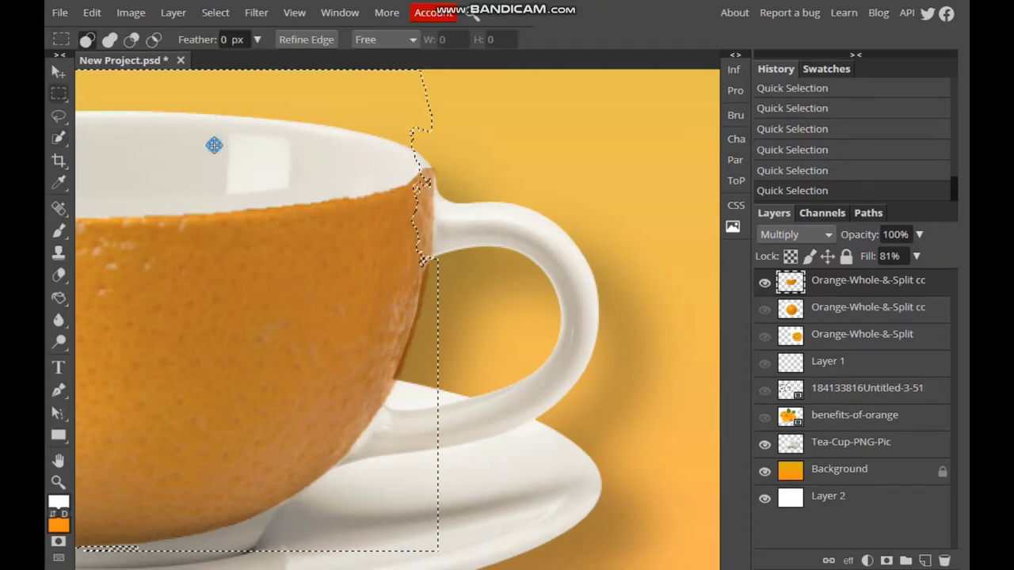
key(ctrl+d)
mouse_move(427, 266)
mouse_down()
mouse_move(261, 522)
mouse_move(503, 297)
mouse_up()
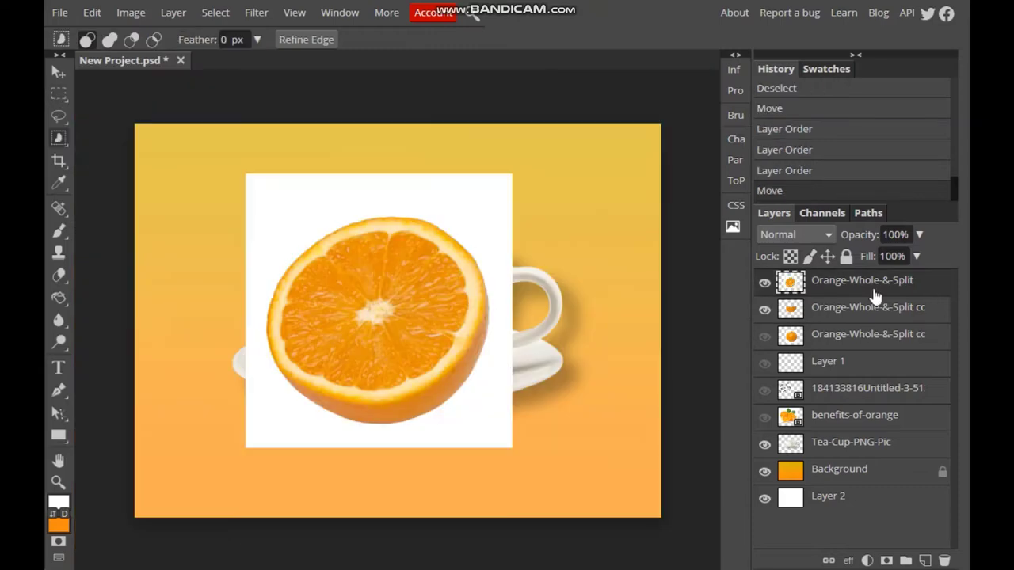
- Auto-select the orange slice, refine its edge, and move it onto the cup
right_click(874, 296)
click(283, 199)
key(ctrl+d)
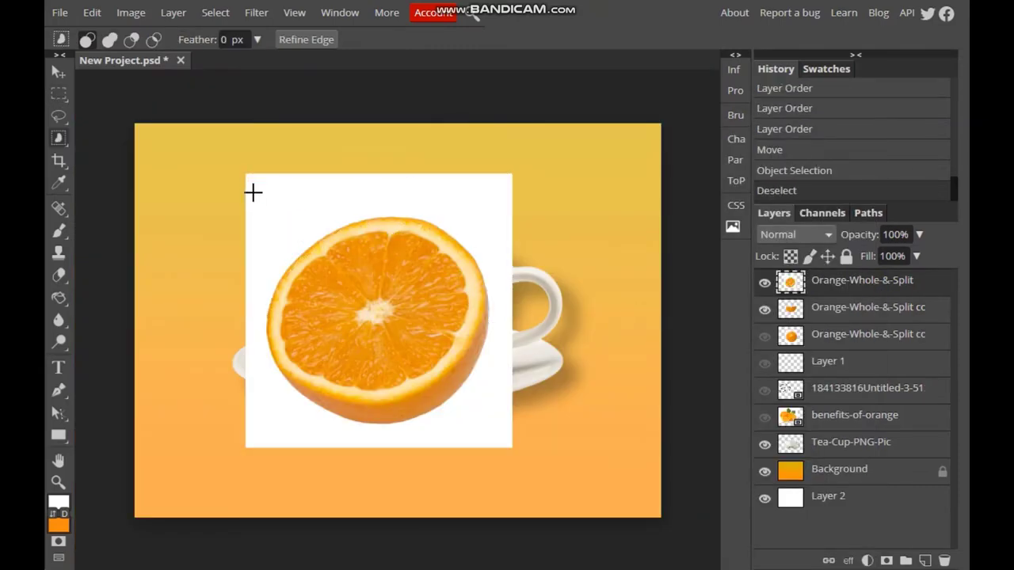
mouse_move(253, 192)
mouse_down()
mouse_move(430, 457)
mouse_move(545, 435)
mouse_up()
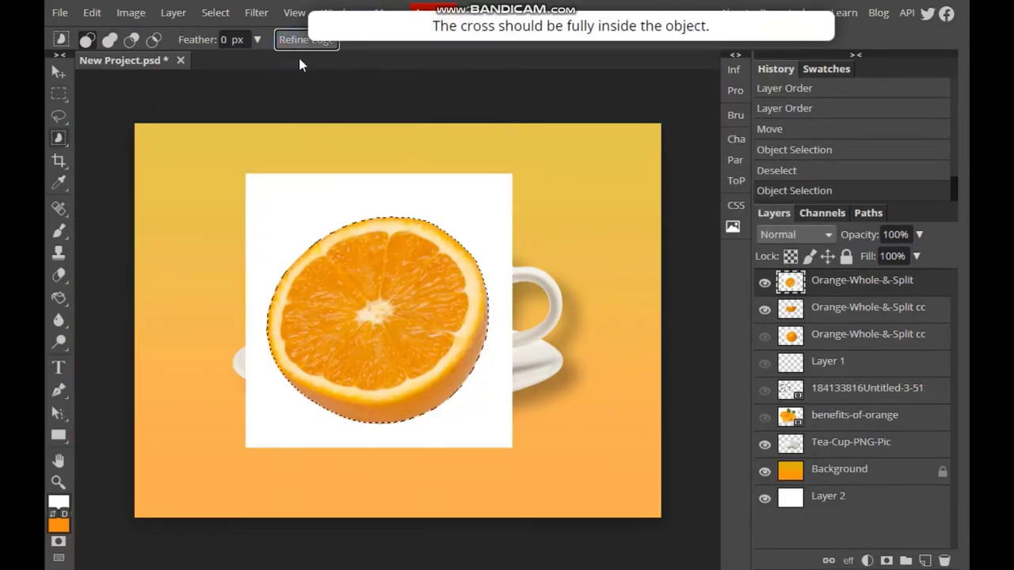
click(305, 39)
click(940, 46)
click(57, 71)
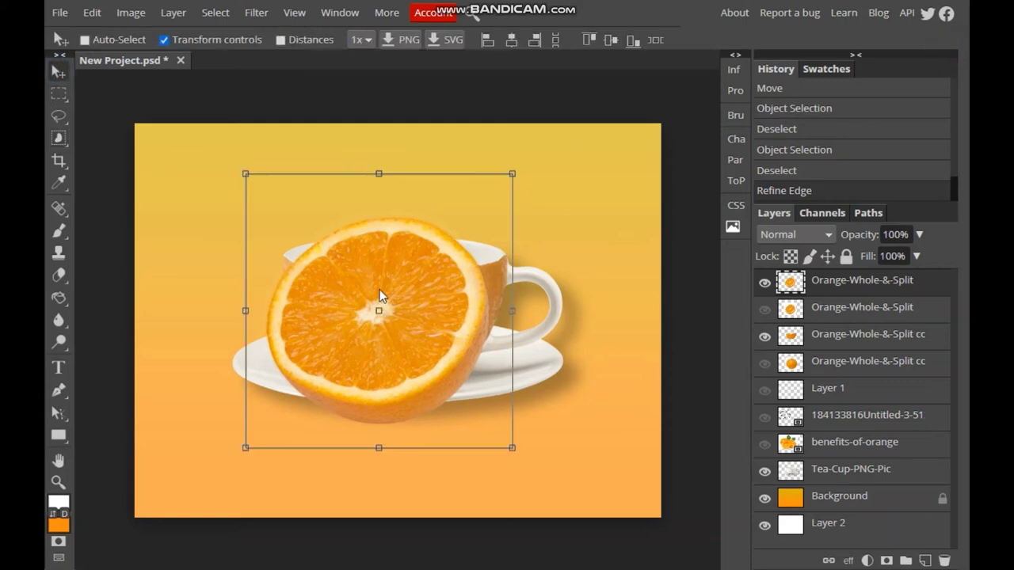
mouse_move(379, 289)
mouse_down()
mouse_move(394, 287)
mouse_move(401, 308)
mouse_up()
click(58, 115)
- Magnetic-lasso the round slice, invert the selection, delete the surrounding peel, and deselect
right_click(66, 117)
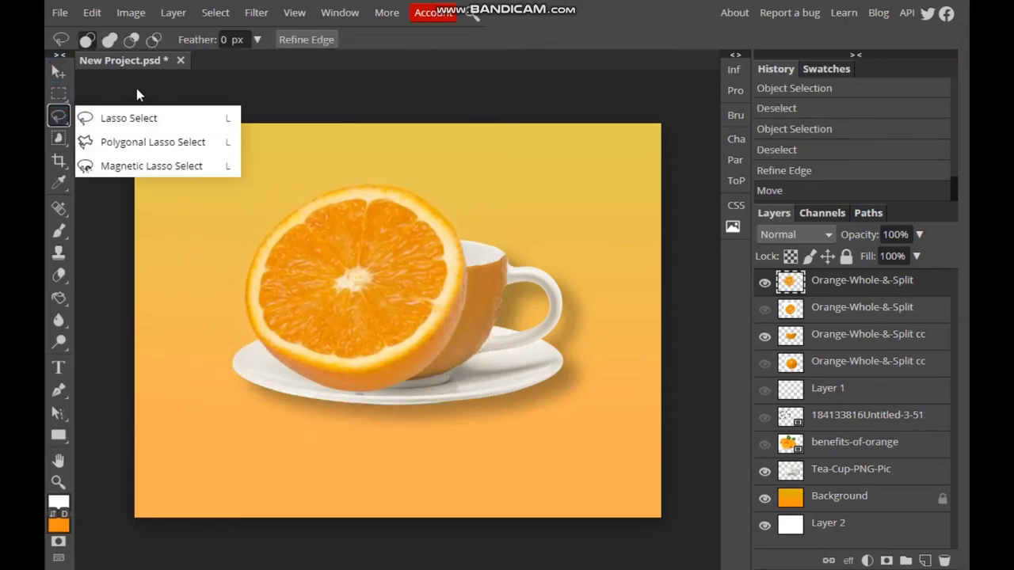
click(90, 165)
click(344, 187)
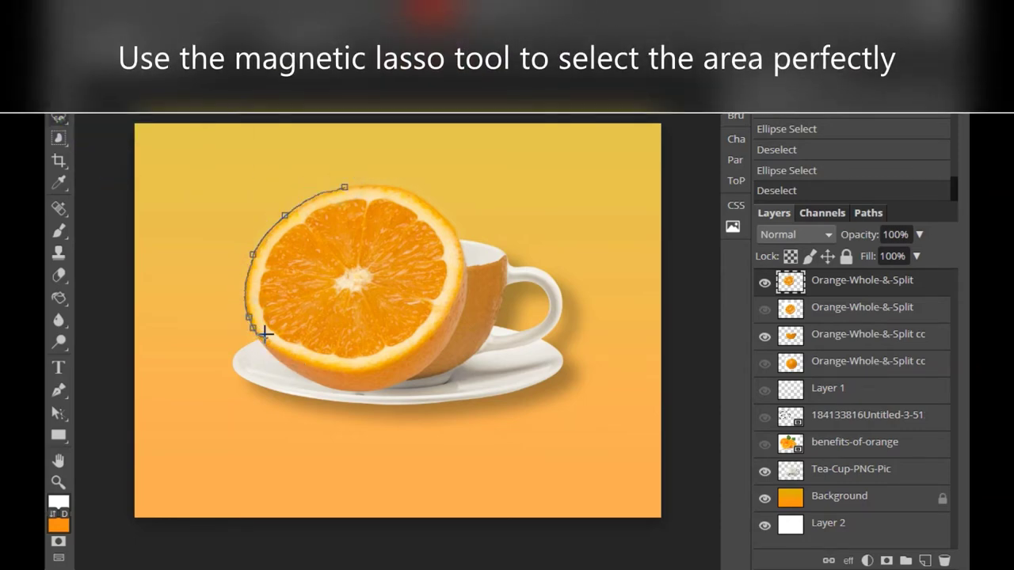
click(304, 359)
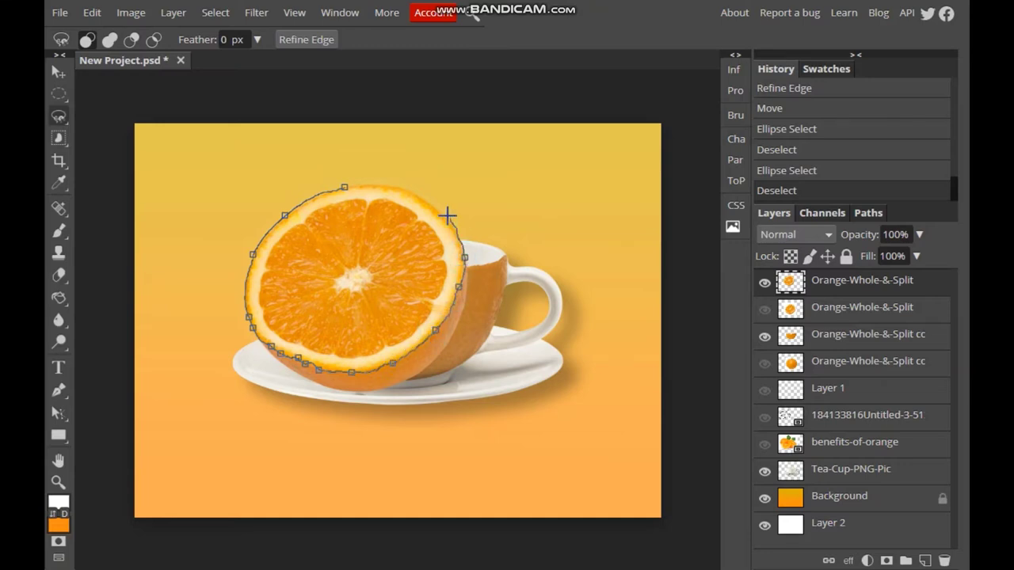
click(345, 186)
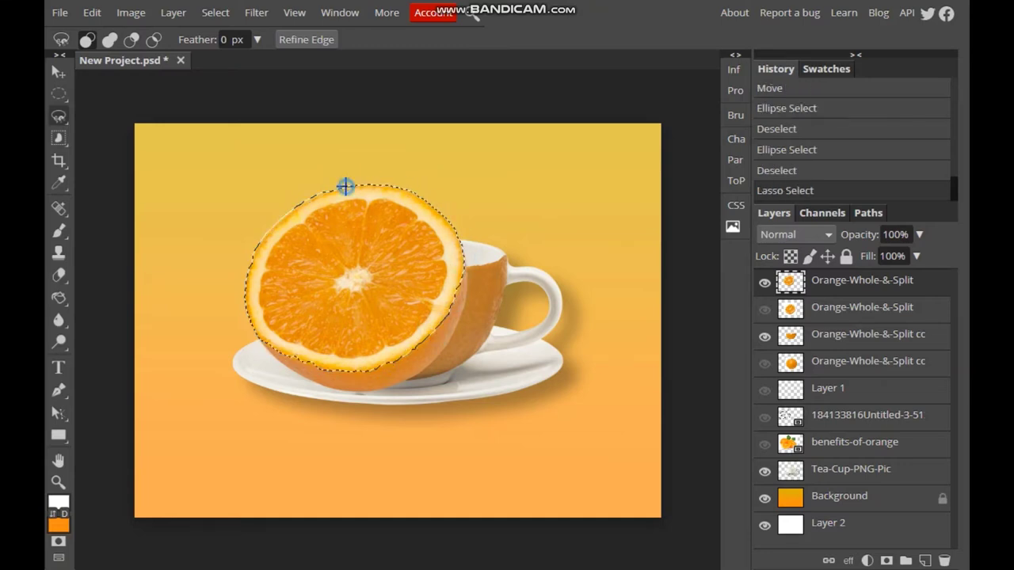
right_click(360, 253)
click(397, 318)
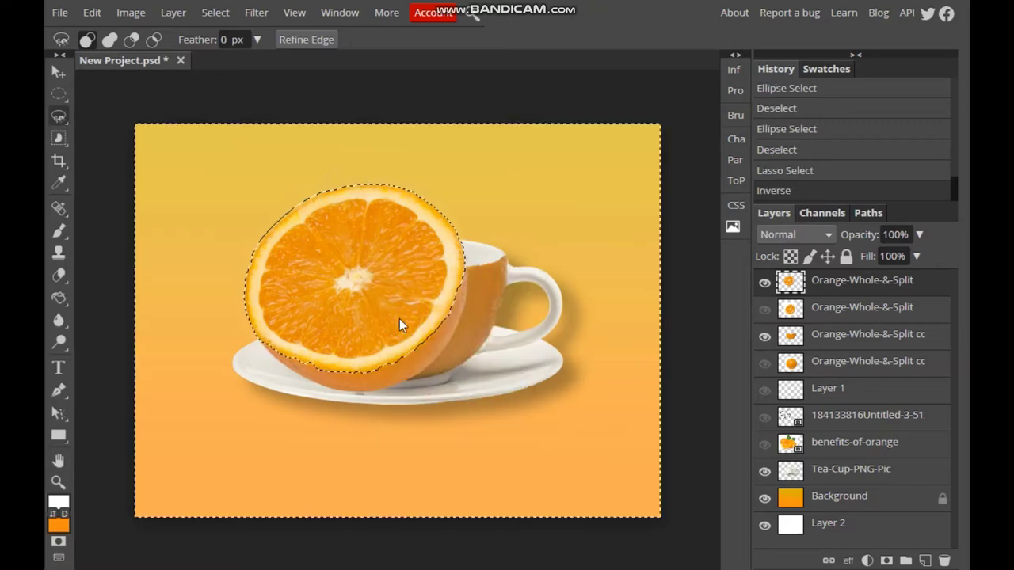
key(Delete)
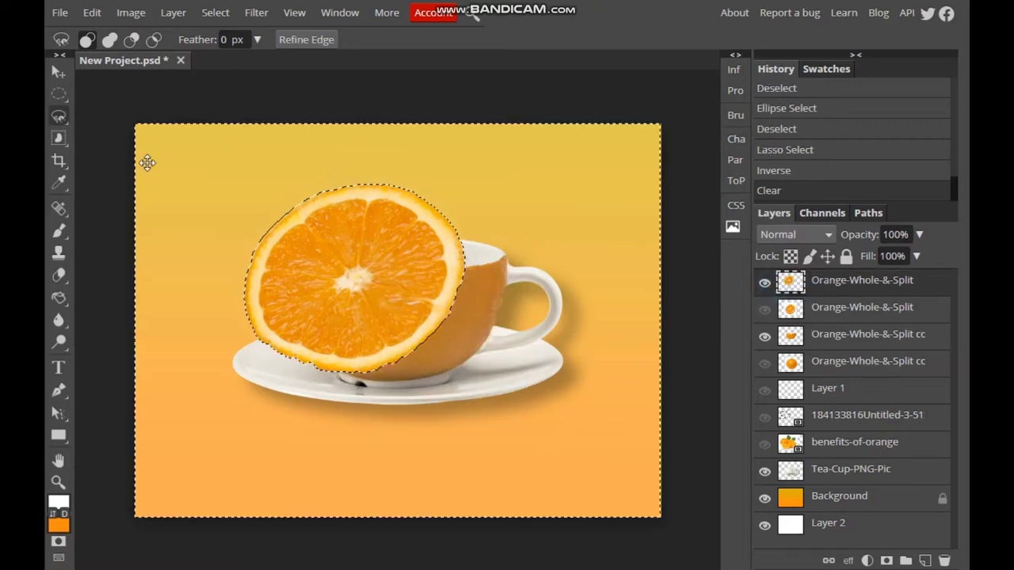
key(m)
key(ctrl+d)
- Move the slice down over the cup and scale it wider and about half as tall
key(v)
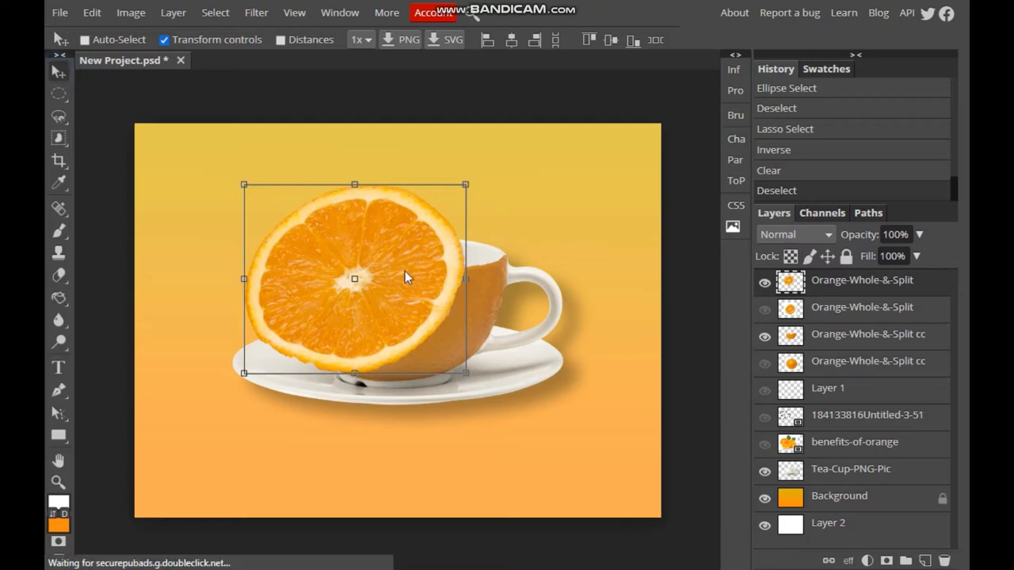
mouse_move(405, 271)
mouse_down()
mouse_move(463, 308)
mouse_move(445, 298)
mouse_up()
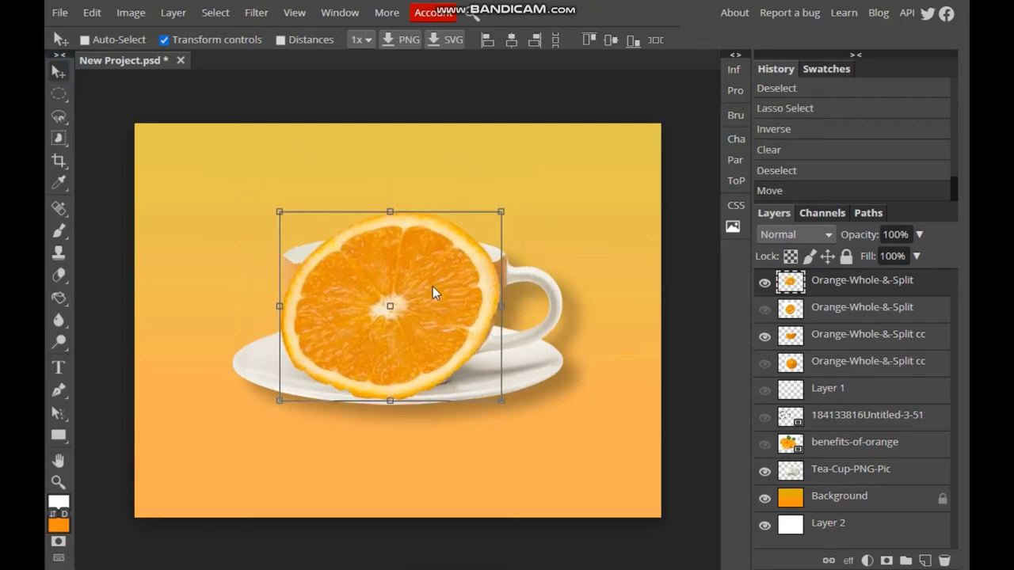
drag(390, 211, 389, 214)
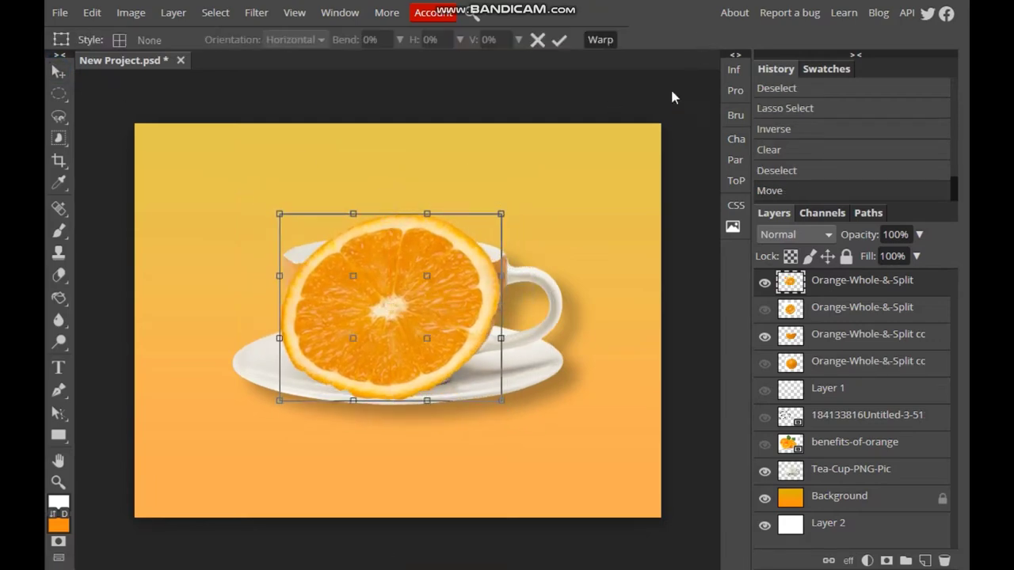
key(Return)
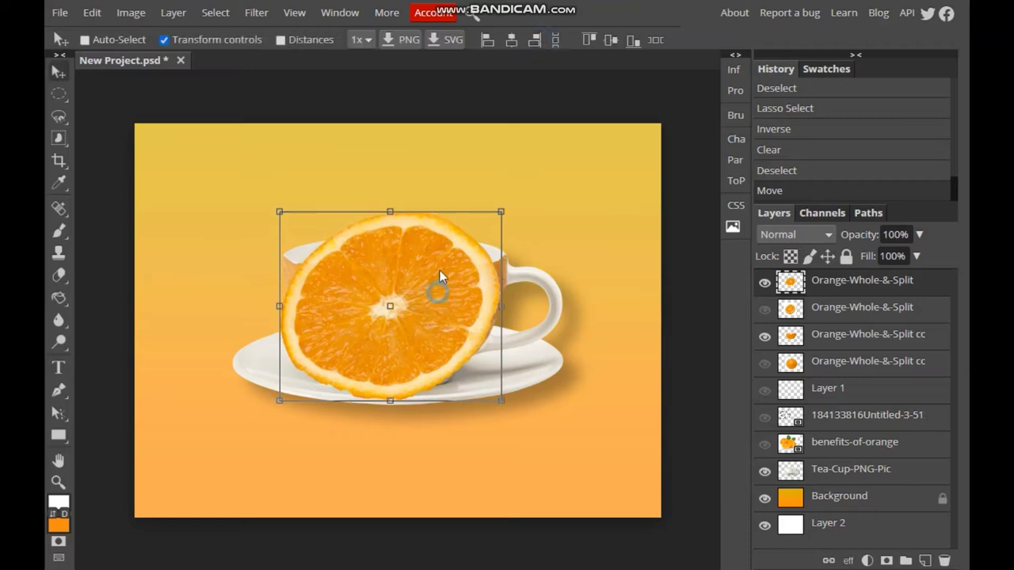
drag(496, 266, 505, 267)
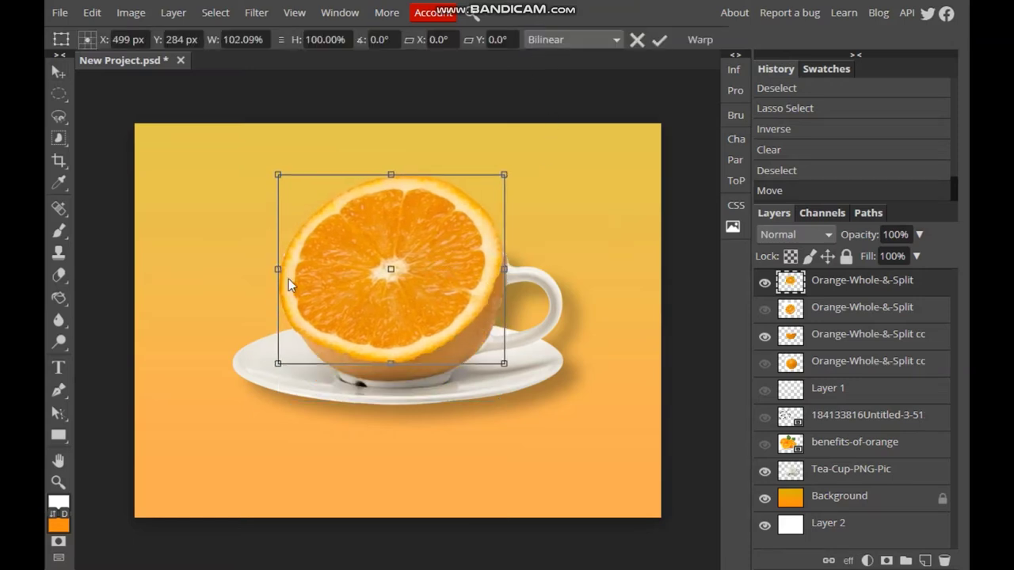
drag(278, 270, 274, 270)
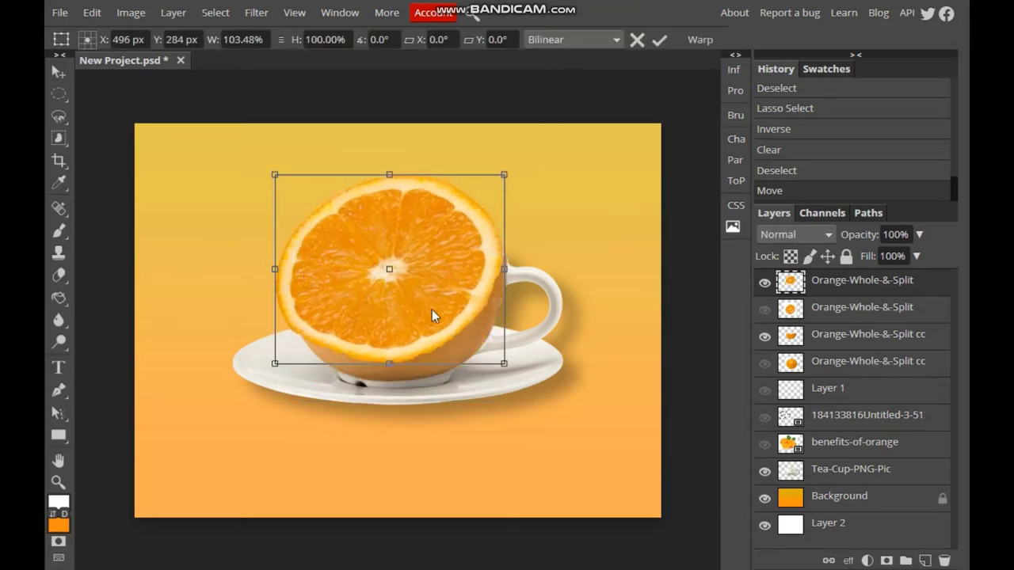
drag(406, 366, 399, 275)
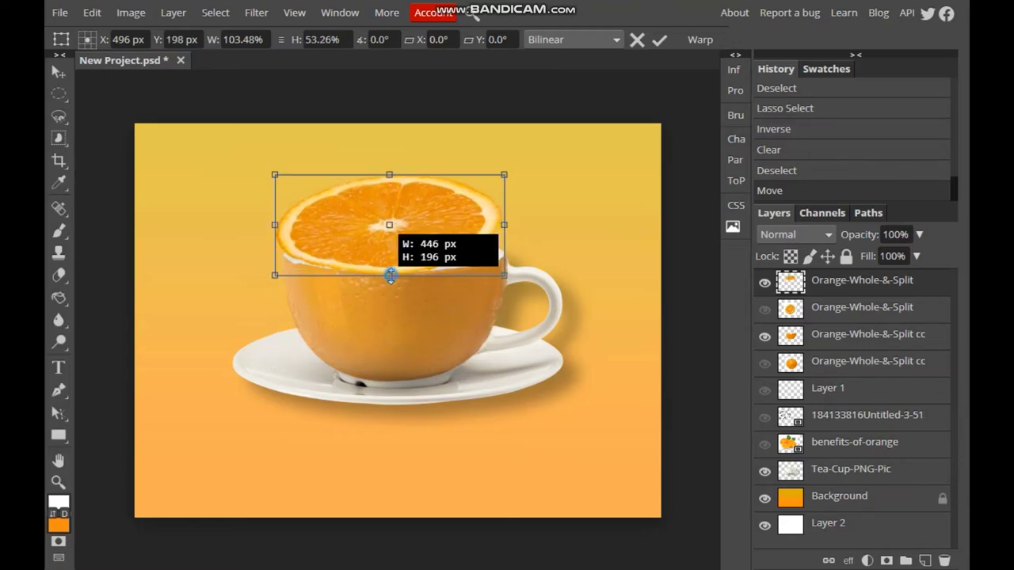
mouse_move(439, 275)
mouse_down()
mouse_move(433, 291)
mouse_move(405, 182)
mouse_move(407, 231)
mouse_up()
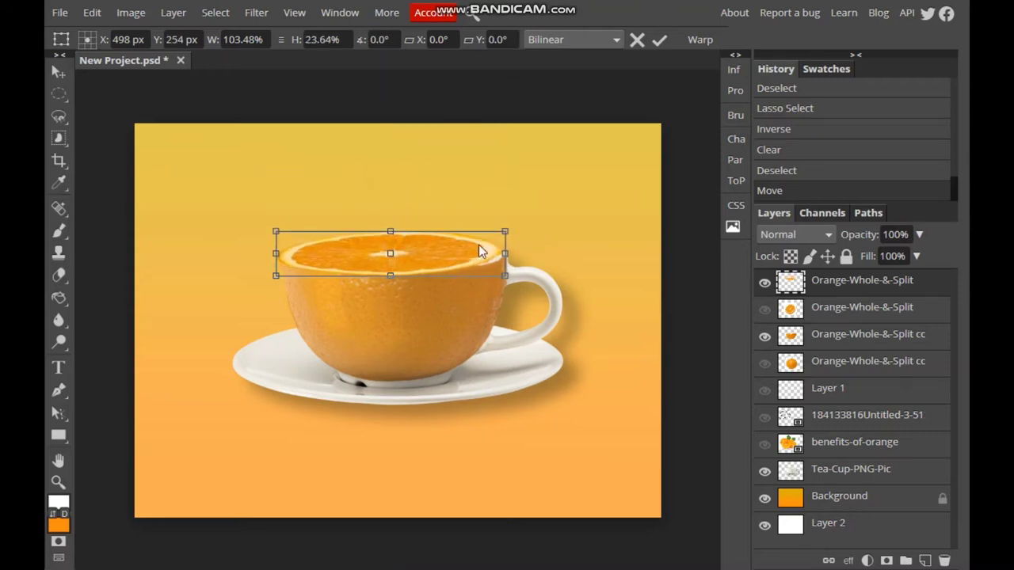
drag(505, 254, 508, 252)
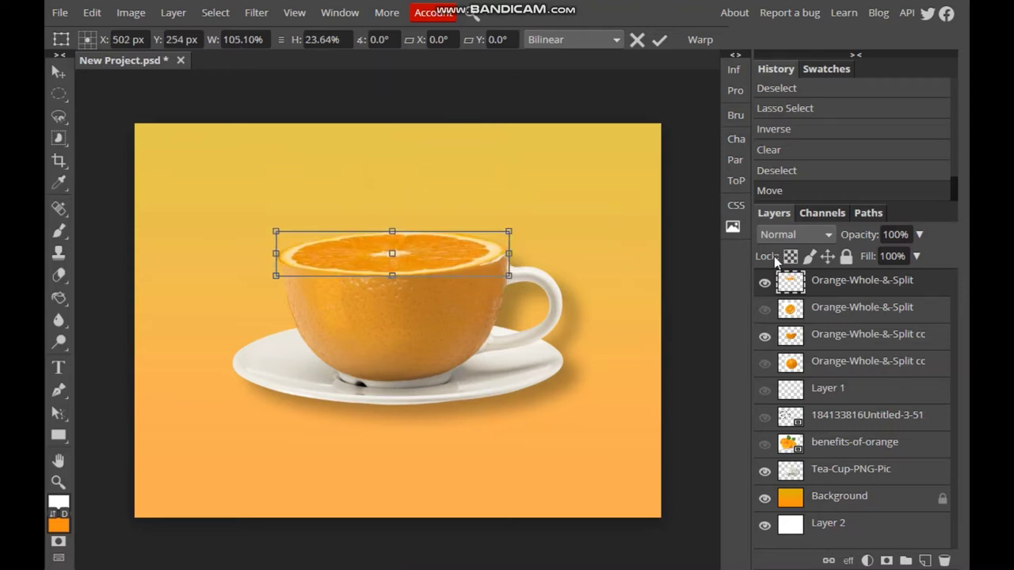
- Re-centre the slice via Edit > Transform and warp its bottom edge into a curve
click(92, 13)
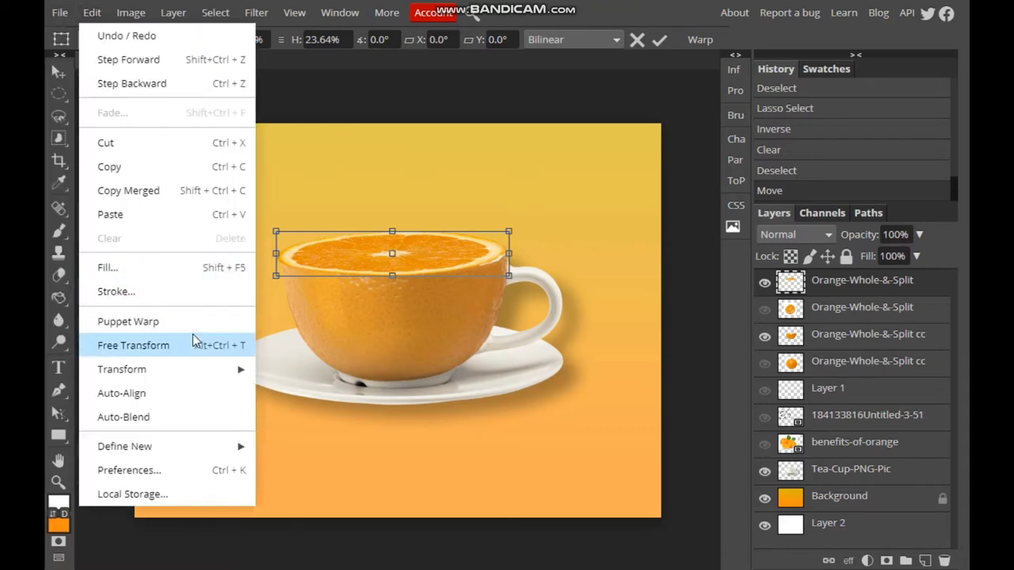
click(300, 410)
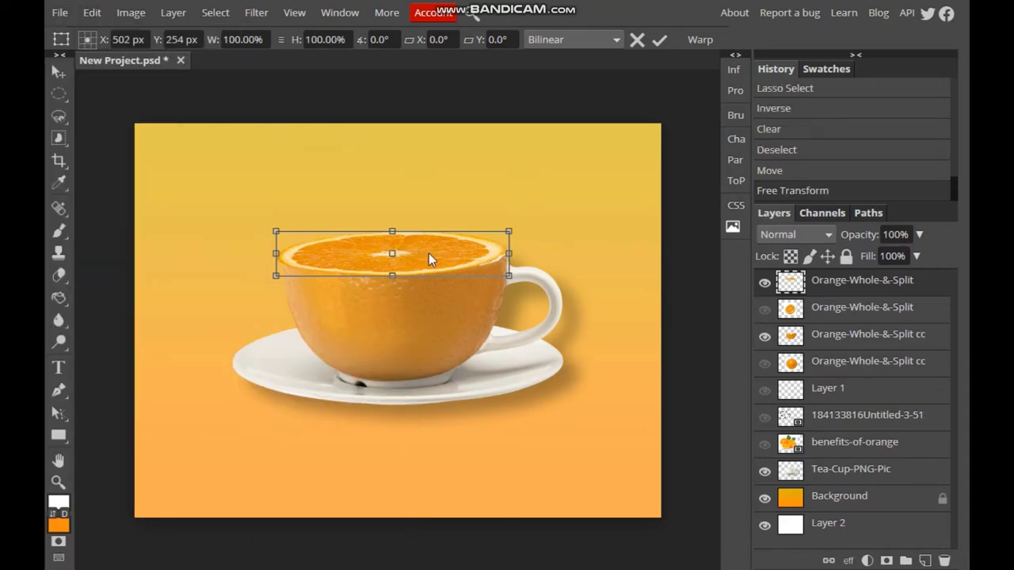
drag(436, 260, 438, 265)
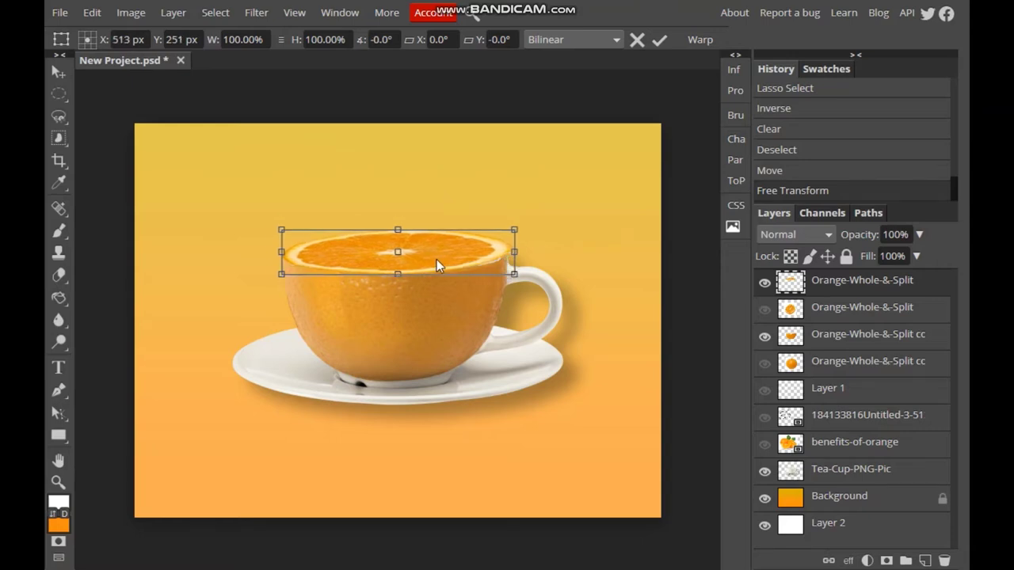
click(60, 12)
mouse_move(122, 369)
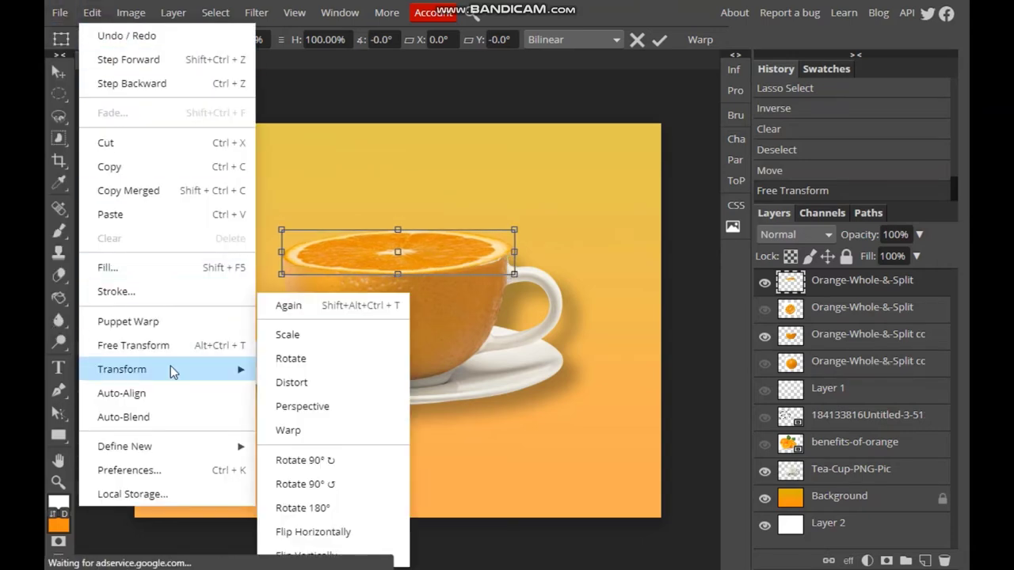
click(328, 409)
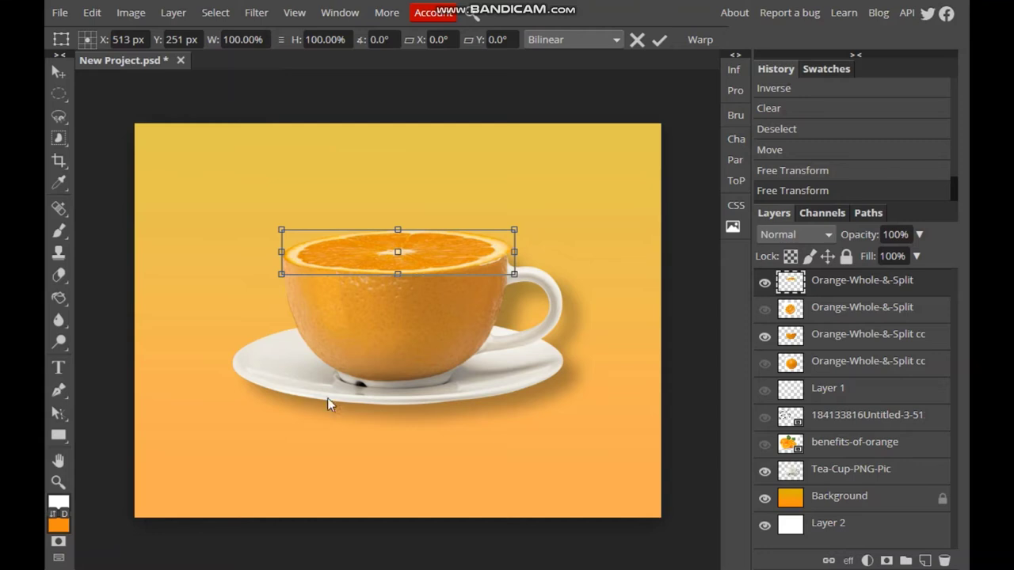
drag(428, 265, 421, 265)
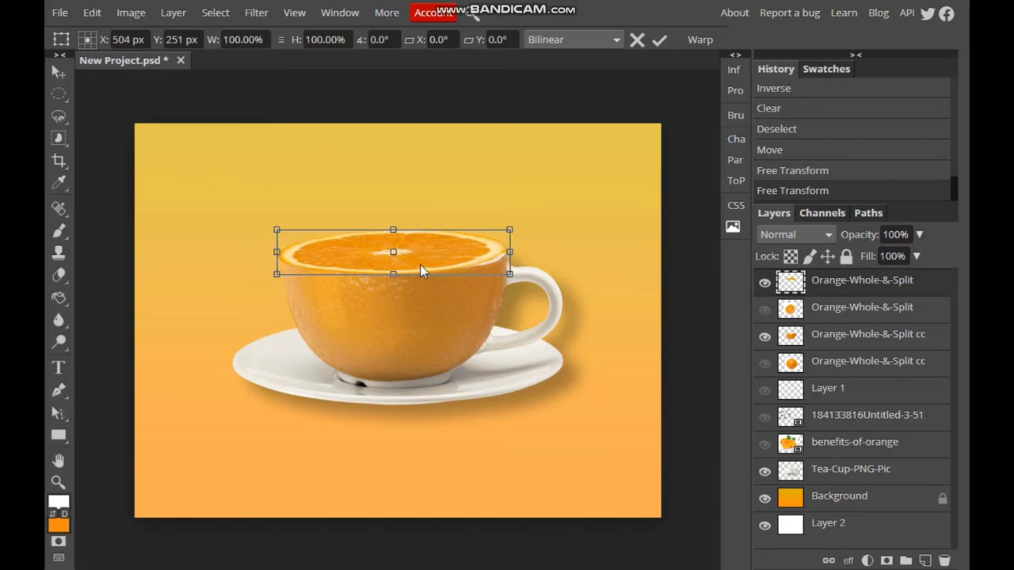
click(700, 39)
drag(432, 277, 434, 272)
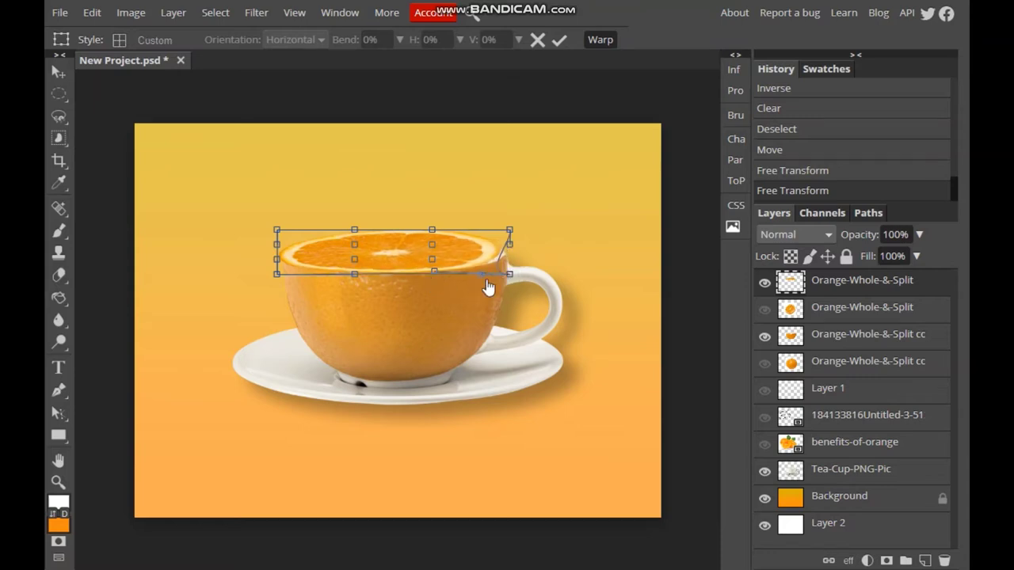
mouse_move(513, 272)
mouse_down()
mouse_move(495, 287)
mouse_move(499, 278)
mouse_up()
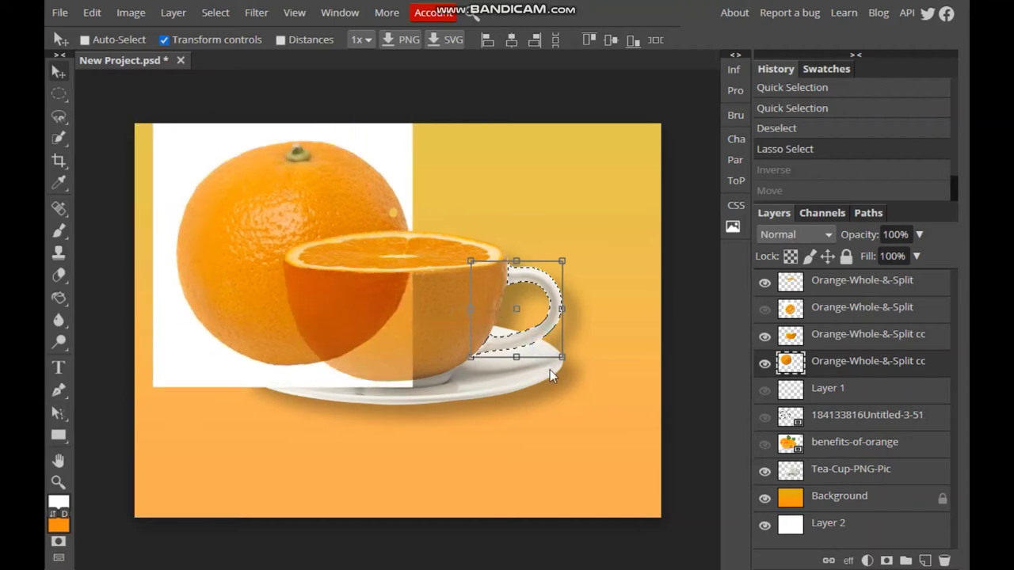
- Move the whole-orange copy left over the cup handle and keep that layer selected
drag(766, 416, 701, 407)
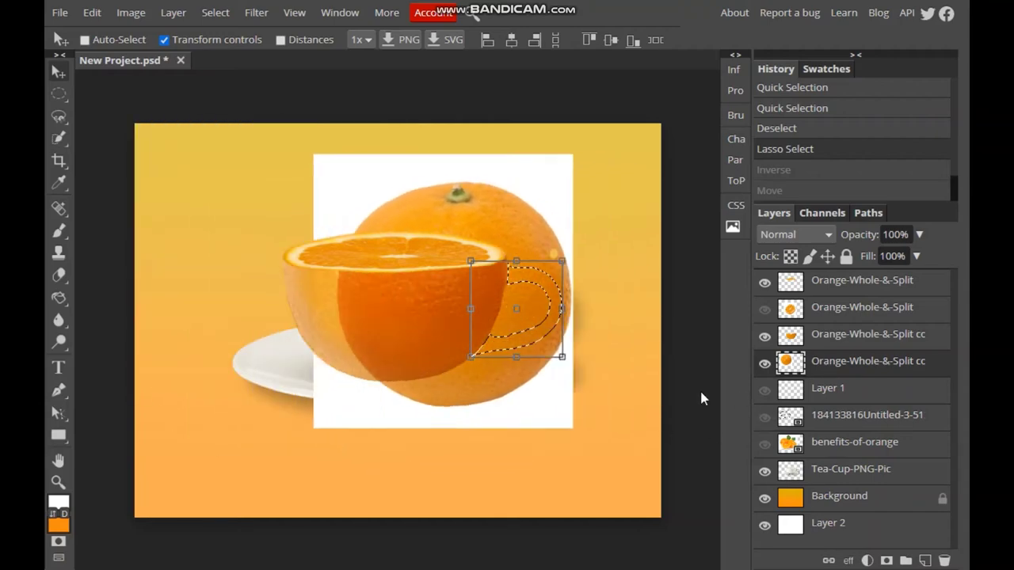
right_click(544, 325)
click(854, 371)
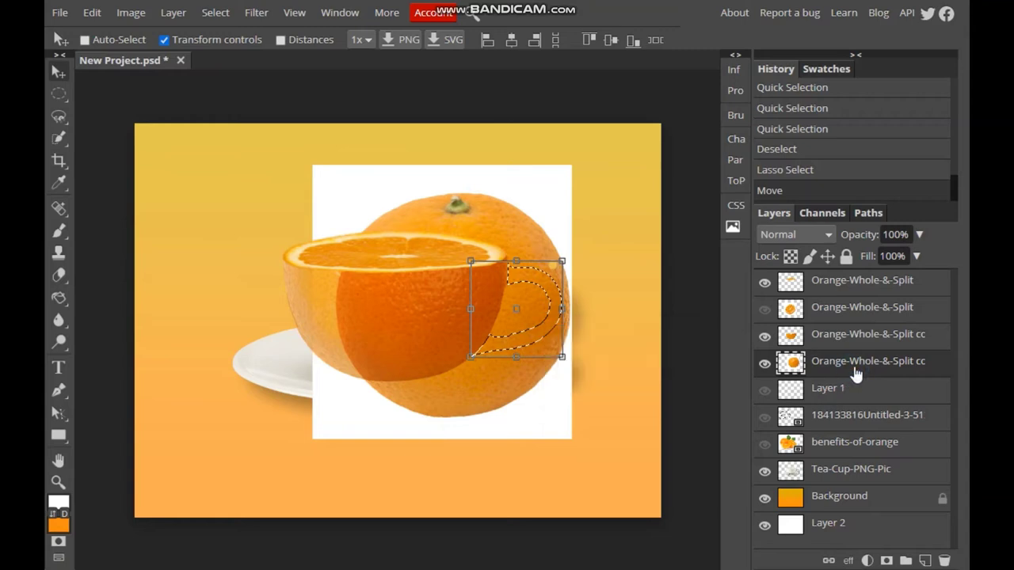
click(826, 285)
click(842, 370)
- Select the handle shape, invert, and cut away the orange outside it
click(60, 117)
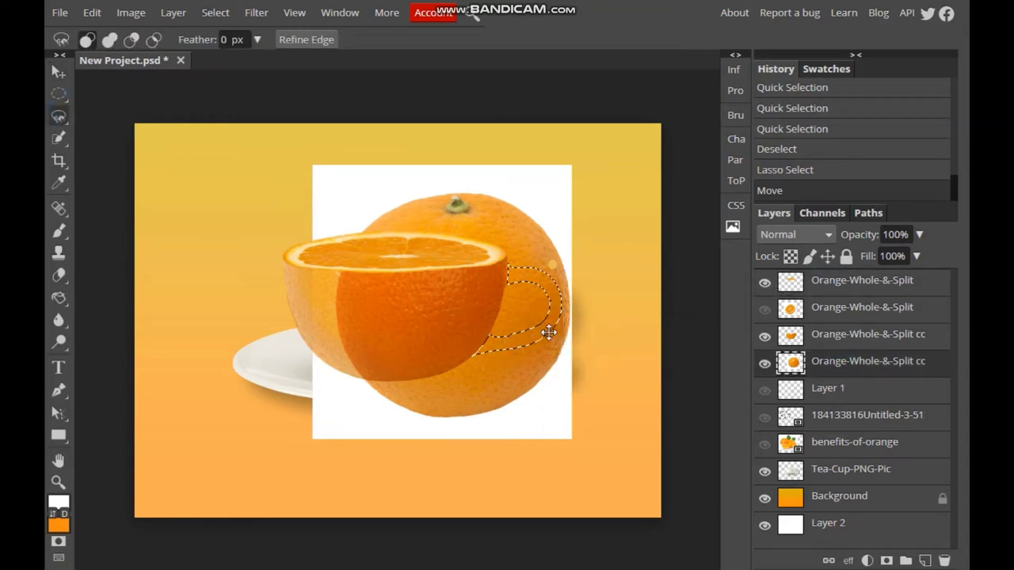
right_click(549, 333)
click(587, 378)
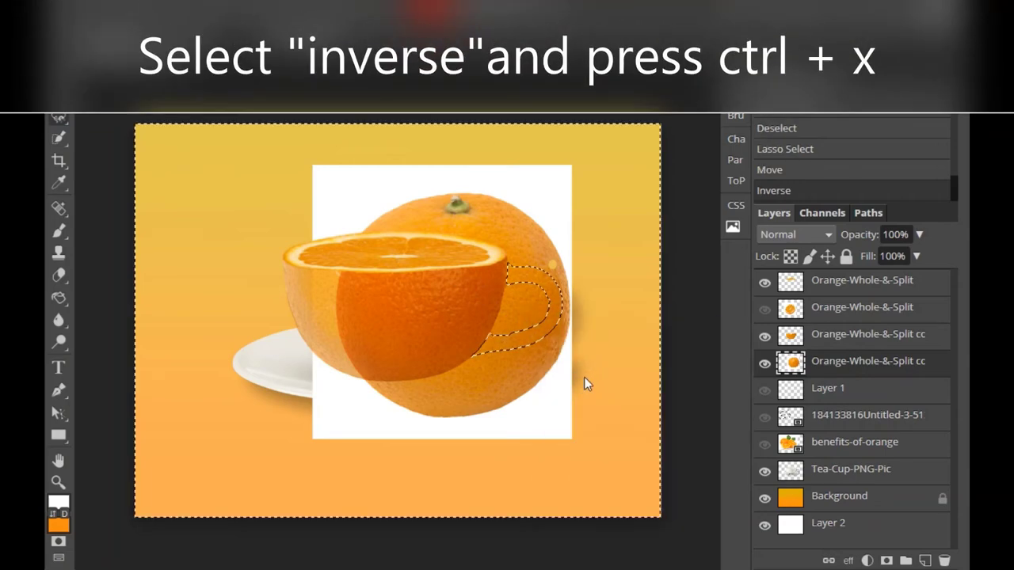
key(ctrl+x)
click(816, 285)
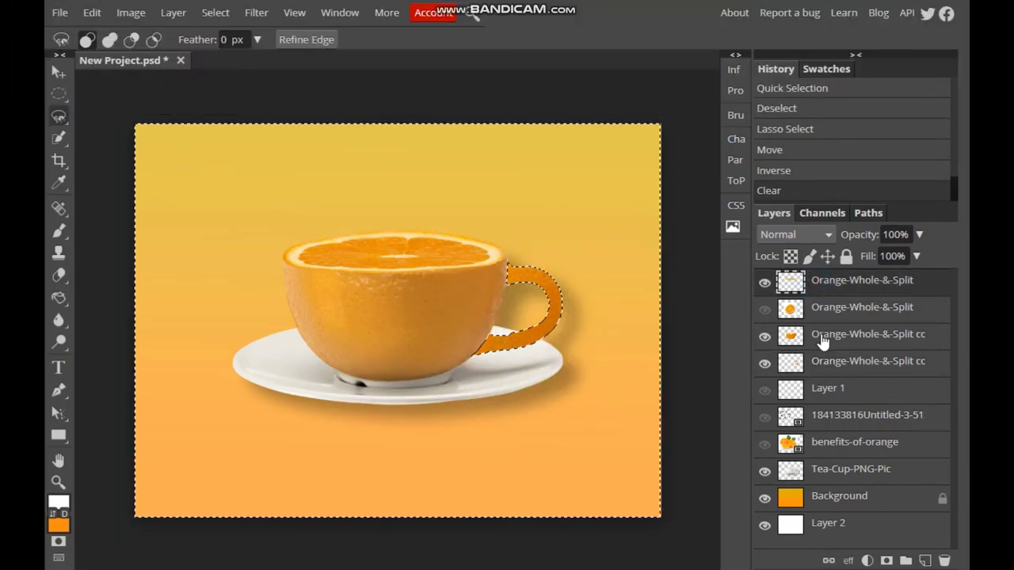
click(820, 336)
key(m)
click(350, 214)
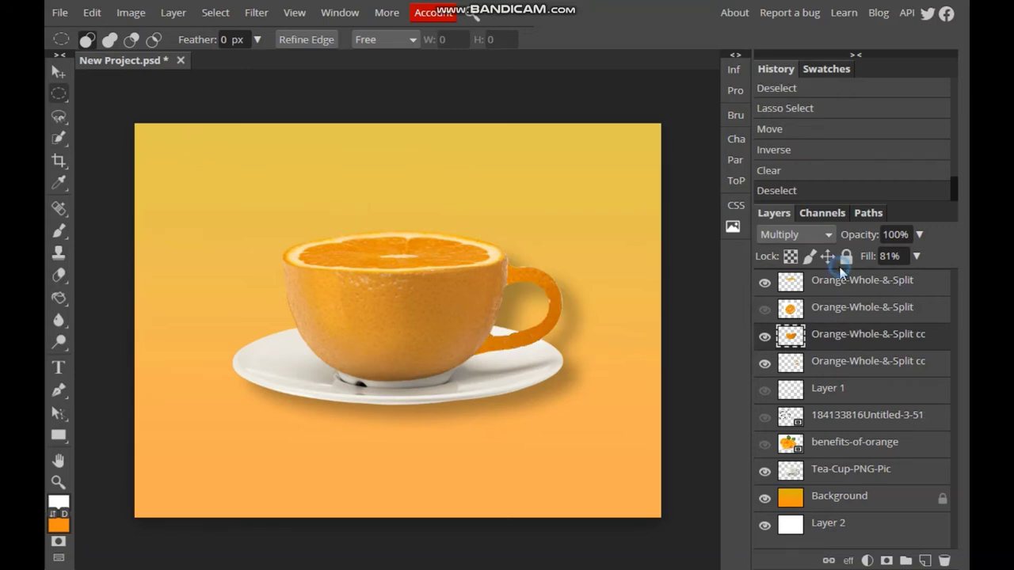
- Set the orange-peel handle layer's blend mode to Multiply in Blending Options
click(837, 281)
click(58, 72)
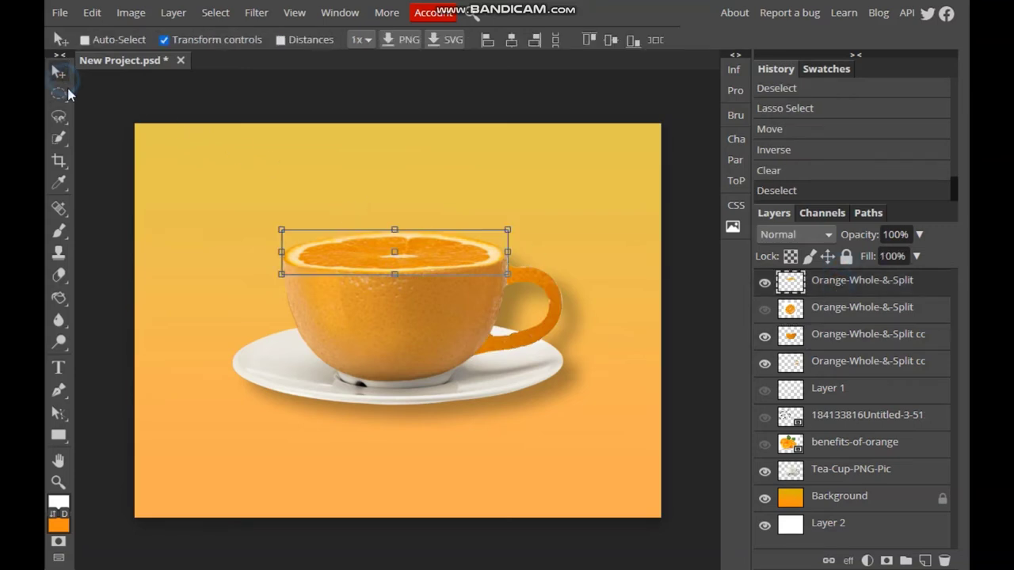
click(871, 308)
click(864, 333)
click(869, 361)
right_click(865, 370)
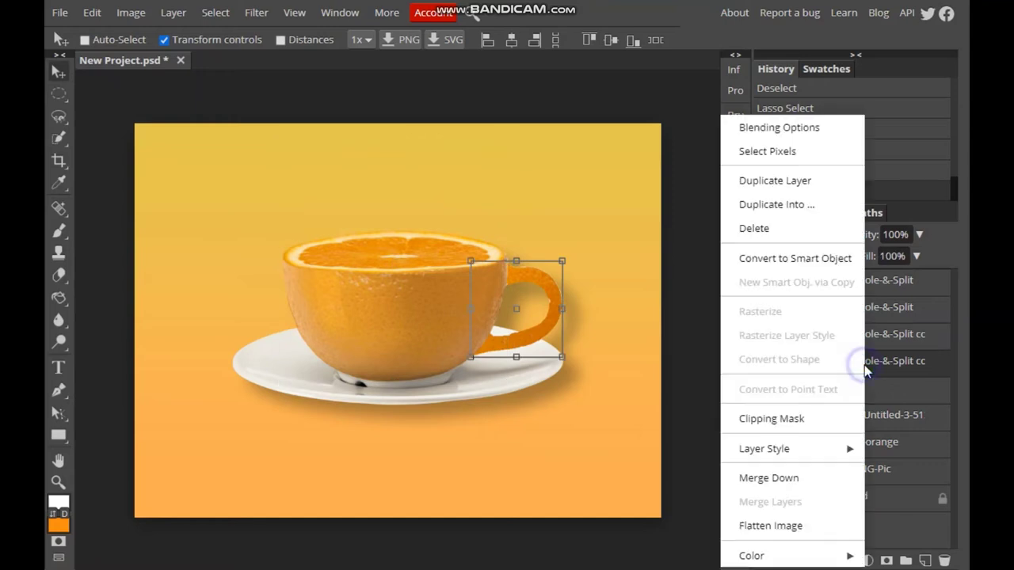
click(780, 127)
click(897, 175)
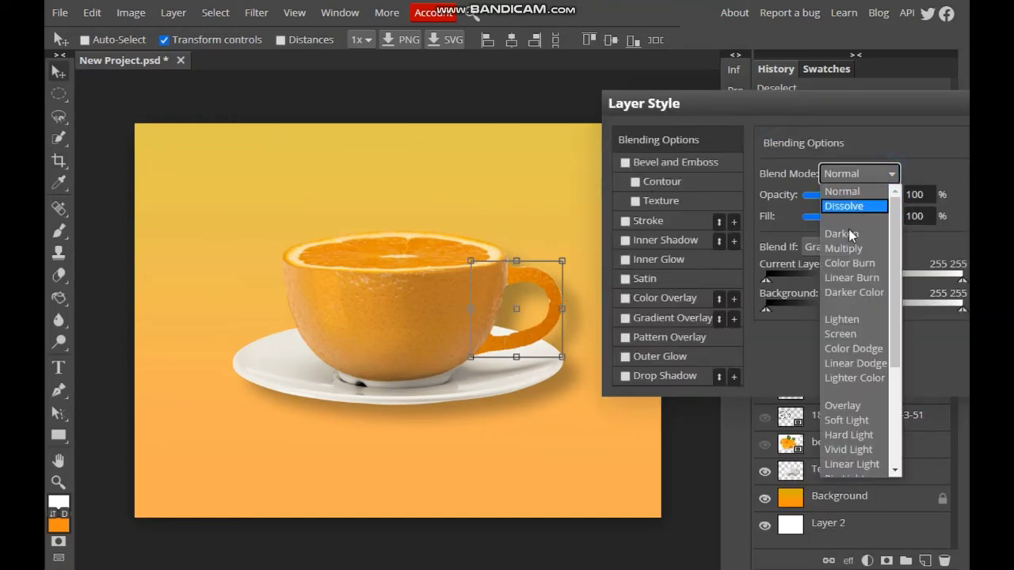
click(848, 248)
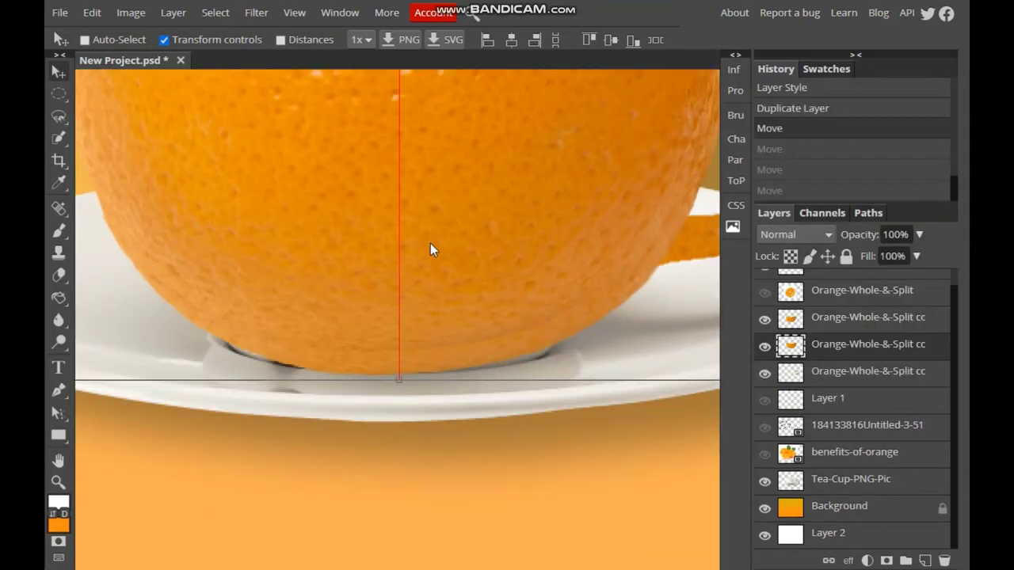
- Hide the orange copy and begin outlining the cup base along its rim
click(764, 346)
click(764, 481)
click(765, 481)
click(59, 116)
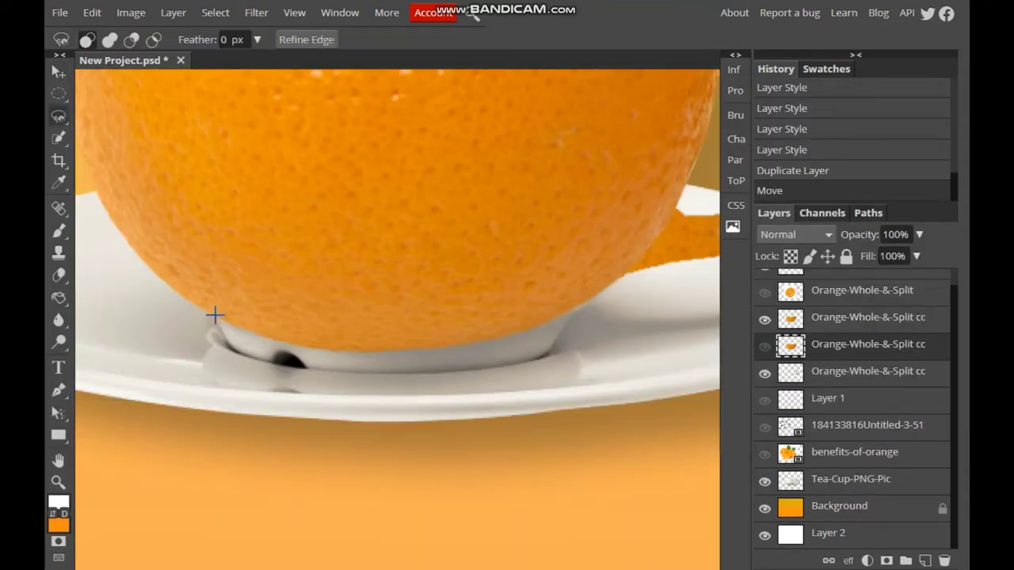
click(276, 352)
click(308, 367)
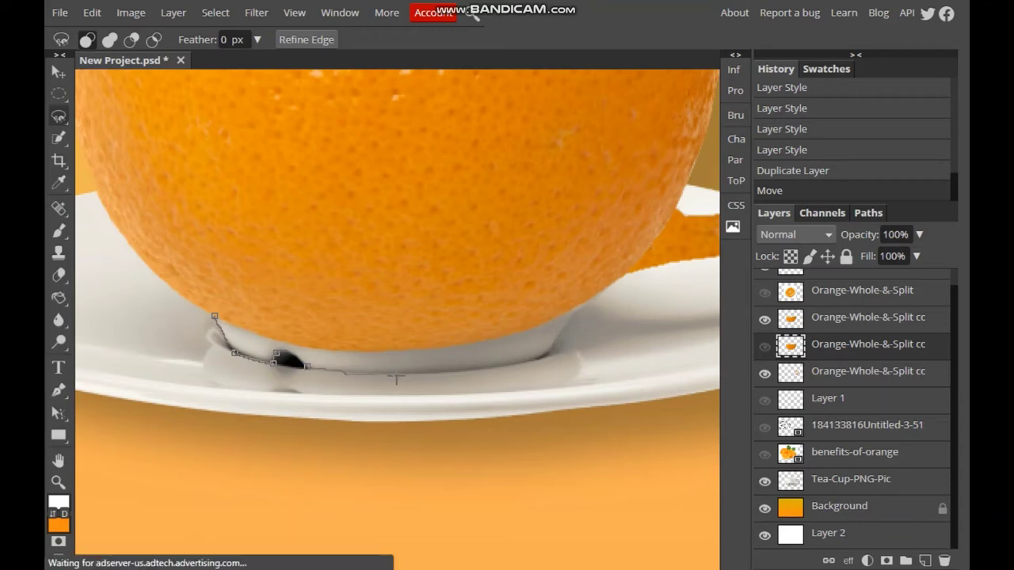
click(339, 370)
click(372, 370)
click(428, 373)
click(461, 371)
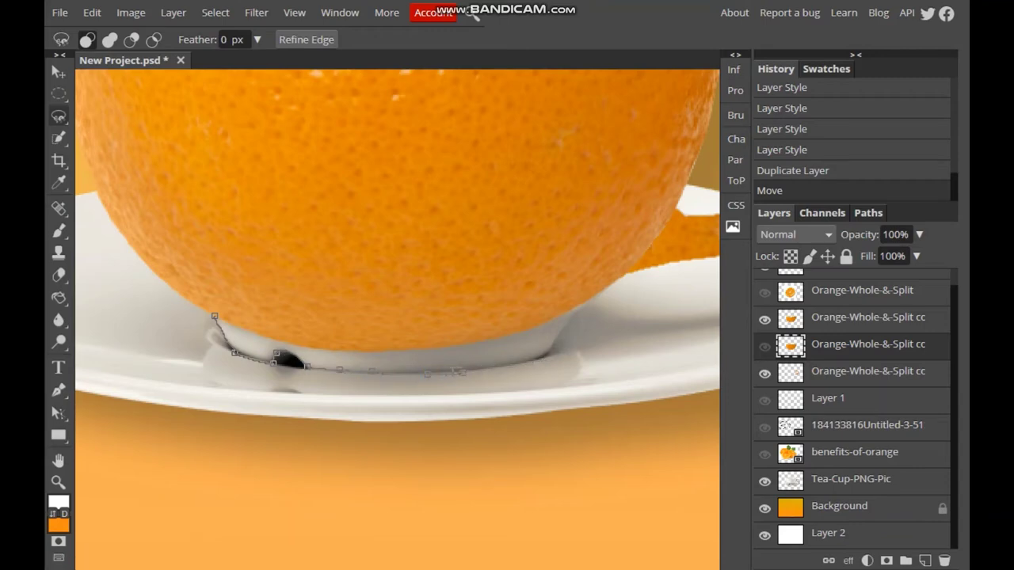
- Trace the cup base with Polygonal Lasso, invert, delete the orange outside it, and deselect
right_click(58, 116)
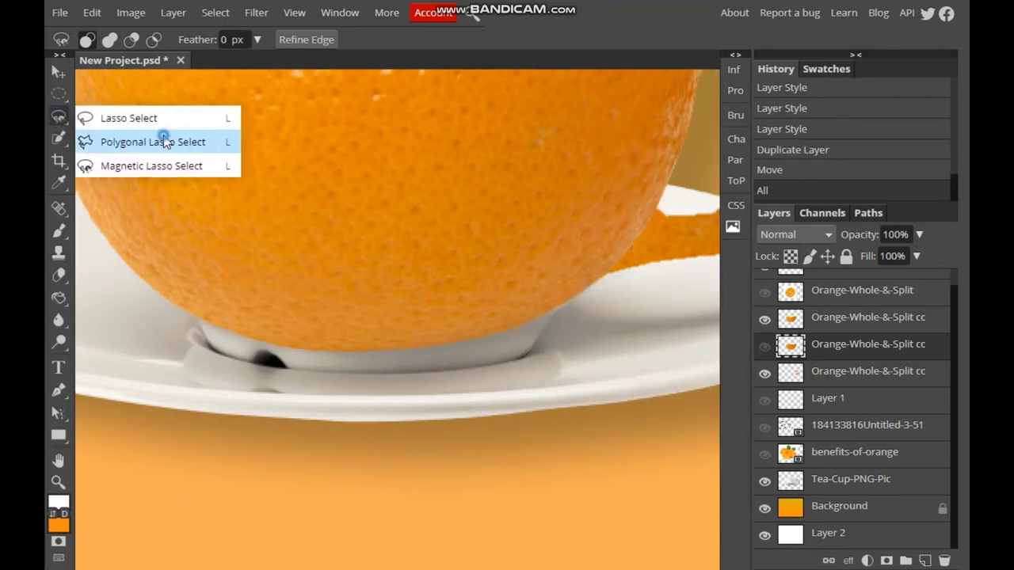
click(163, 140)
mouse_move(205, 331)
mouse_down()
mouse_move(216, 353)
mouse_move(436, 374)
mouse_up()
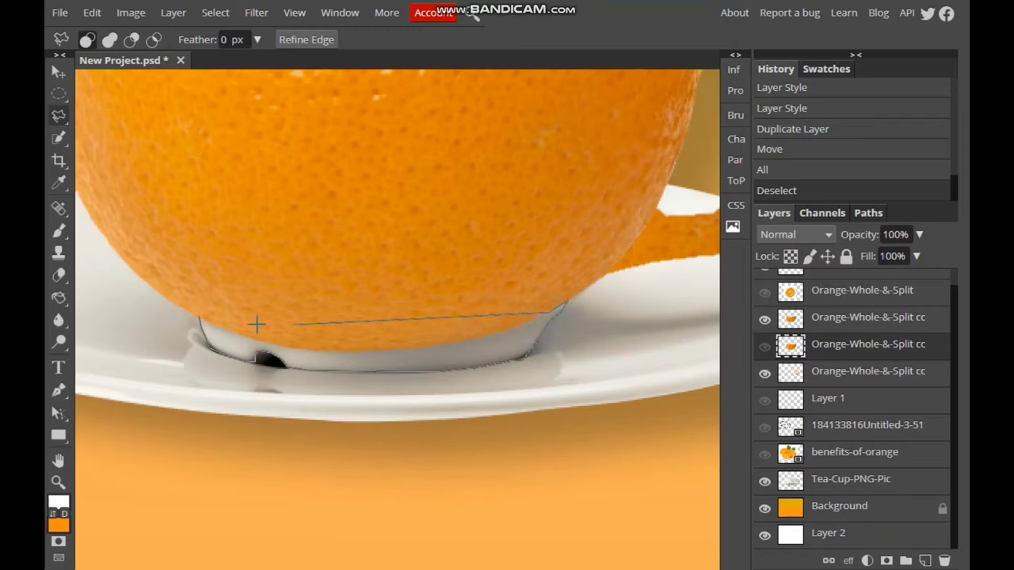
drag(568, 299, 269, 325)
key(ctrl+shift+i)
click(765, 346)
key(Delete)
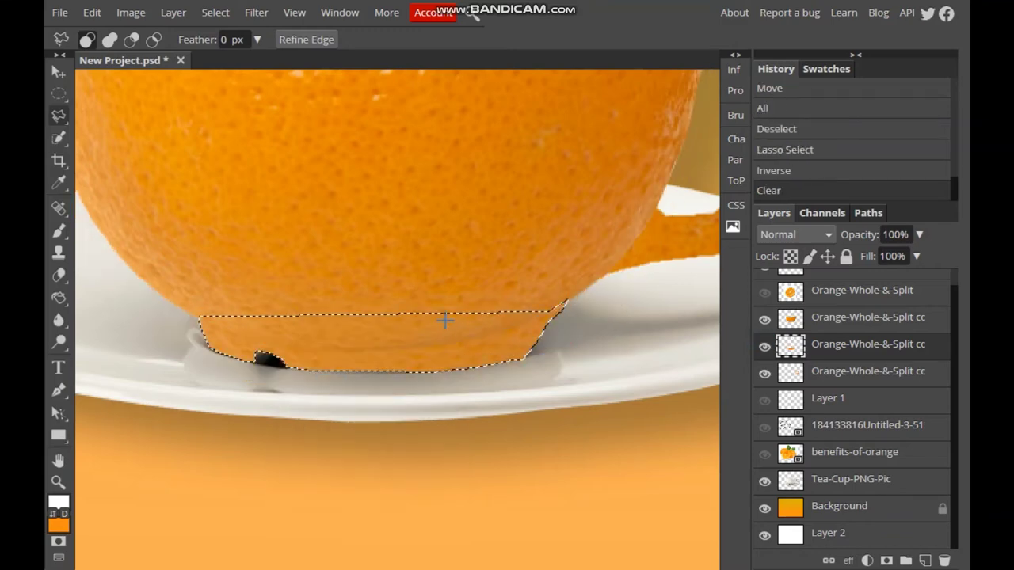
key(ctrl+d)
scroll(406, 261, up, 2)
- Warp the orange base piece, bending its bottom edge slightly downward
click(60, 73)
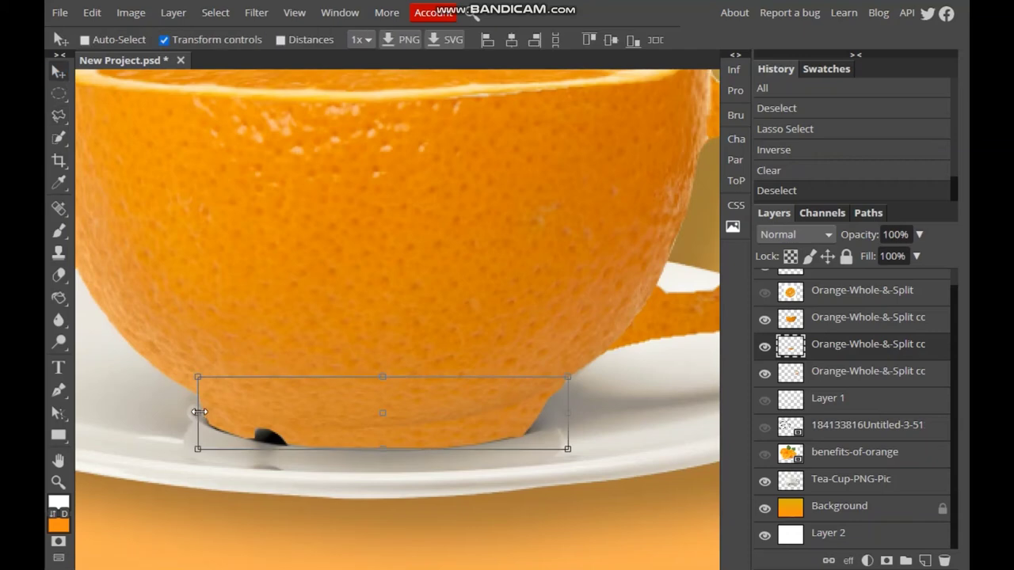
key(ctrl+t)
click(699, 38)
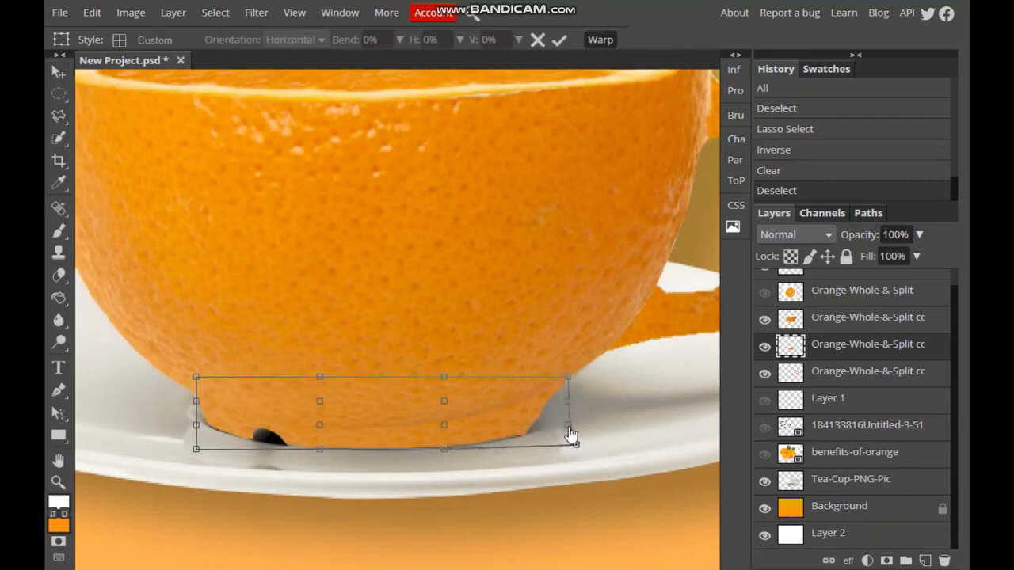
drag(445, 466, 448, 461)
key(ctrl+0)
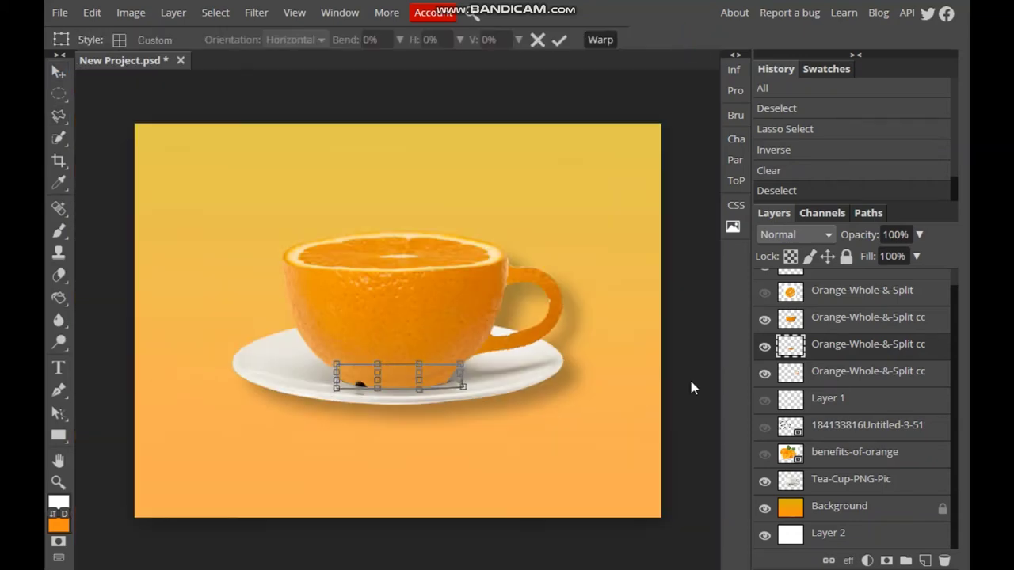
- Give the base piece 100% opacity and a Bevel and Emboss with highlight opacity 0, Depth 40, Size 22
right_click(832, 361)
click(713, 125)
drag(888, 202, 903, 196)
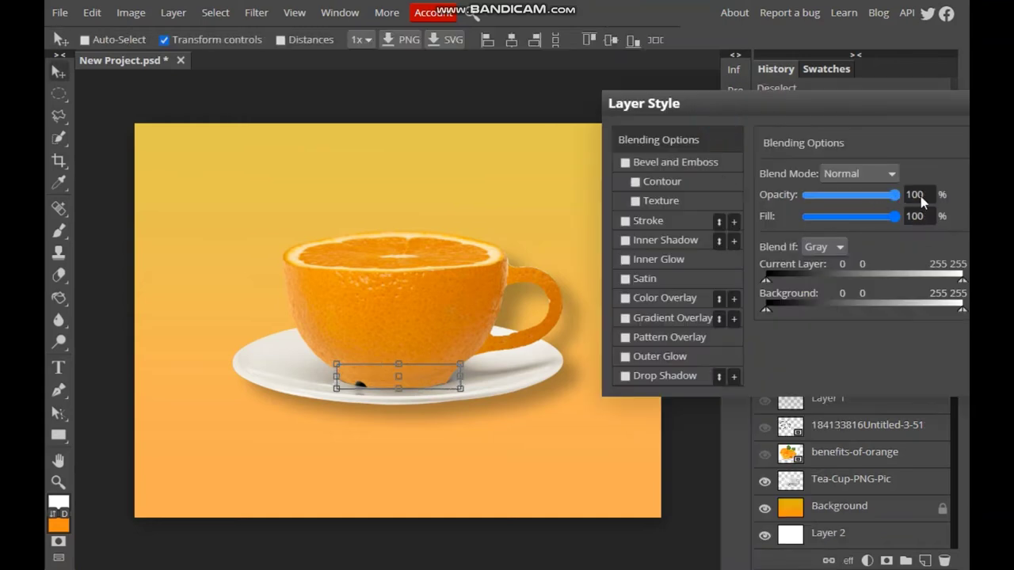
click(670, 161)
drag(861, 372, 807, 367)
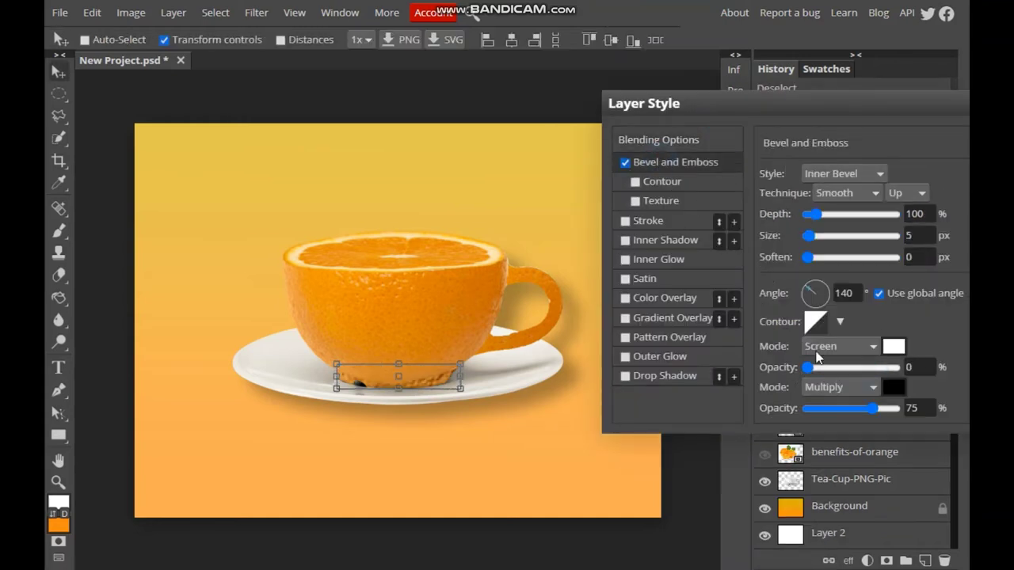
drag(814, 214, 821, 236)
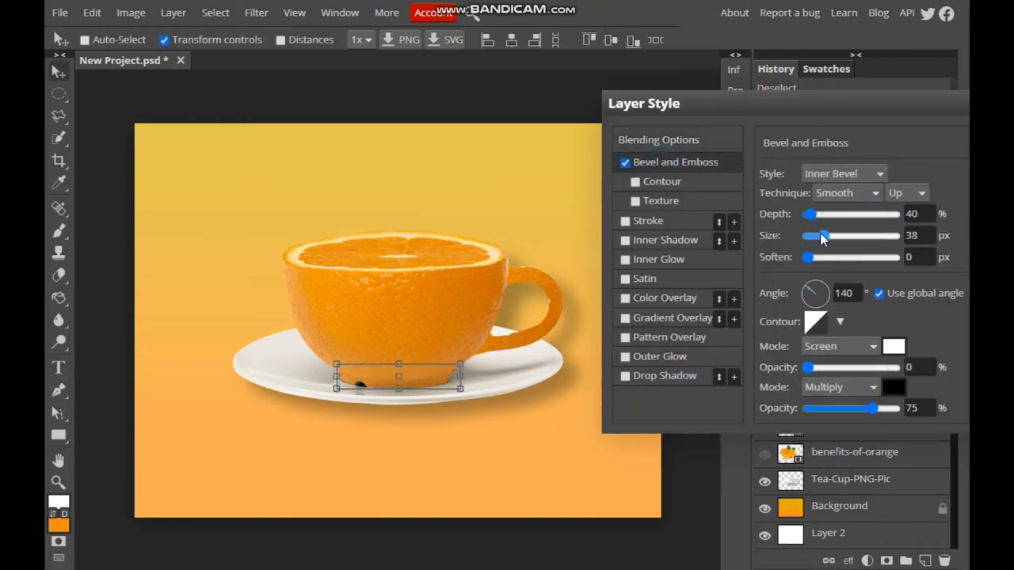
key(Return)
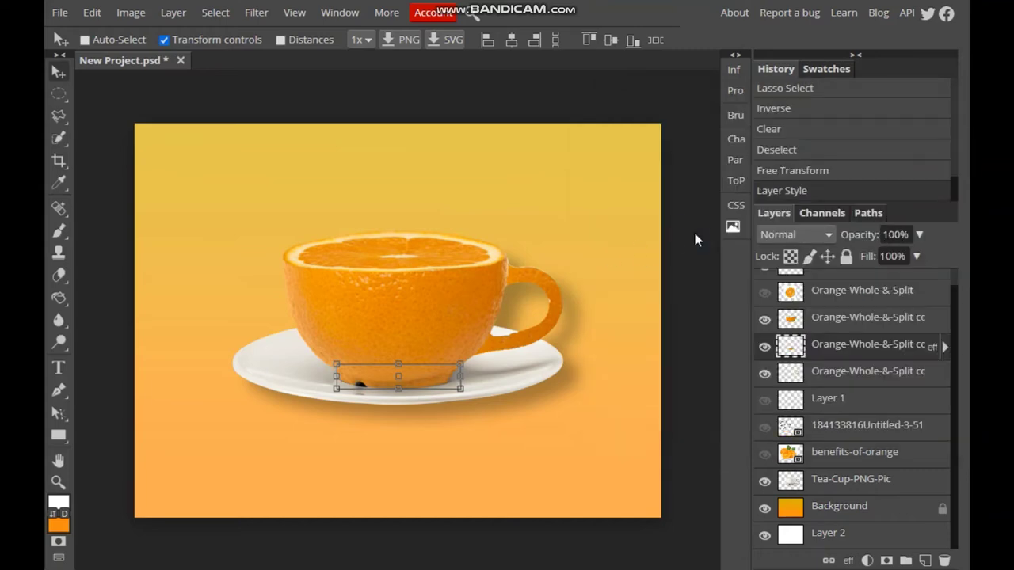
- Change the base piece's bevel lighting angle to 123
right_click(693, 230)
click(730, 127)
click(674, 162)
mouse_move(814, 286)
mouse_down()
mouse_move(820, 293)
mouse_move(811, 288)
mouse_up()
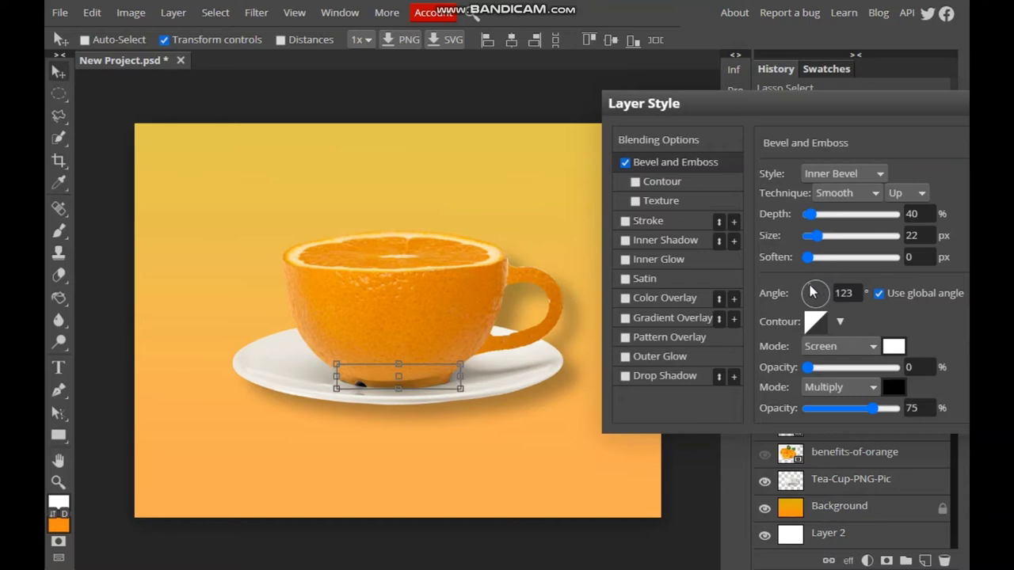
key(Return)
- Rotate the cup base piece very slightly
click(792, 292)
scroll(792, 365, up, 1)
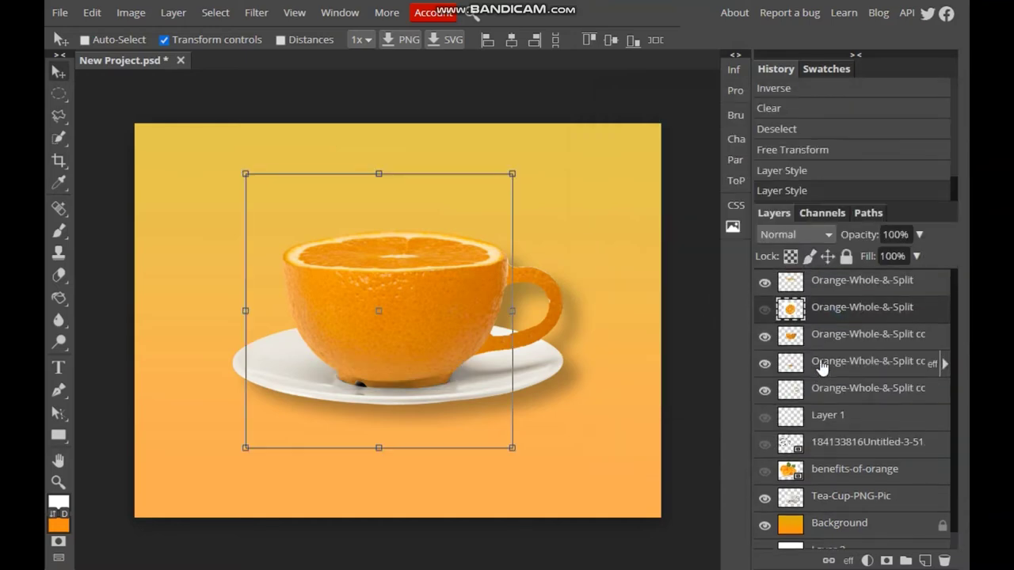
click(821, 366)
drag(463, 359, 469, 366)
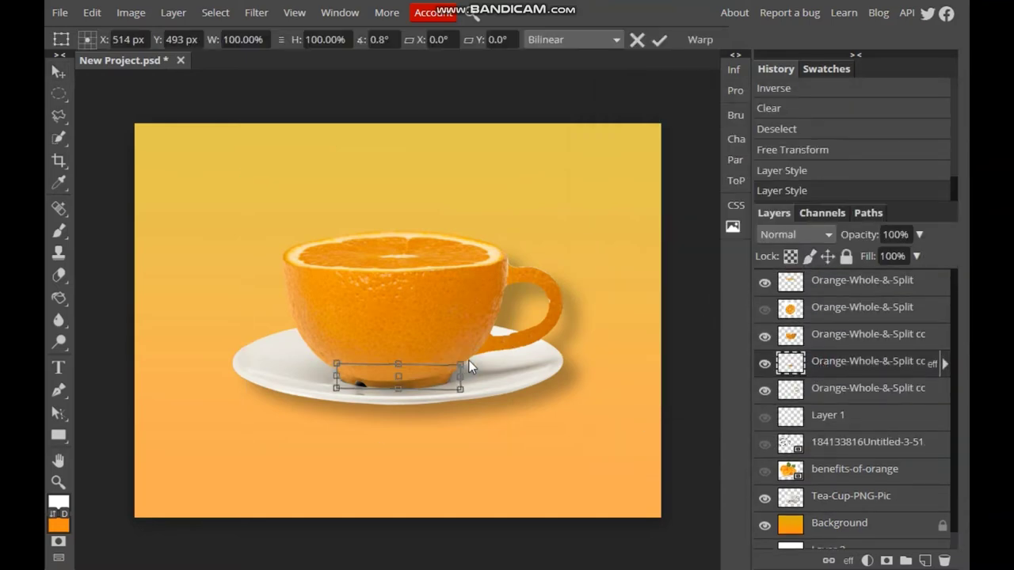
- Set the cup handle layer's blend mode to Multiply
click(838, 394)
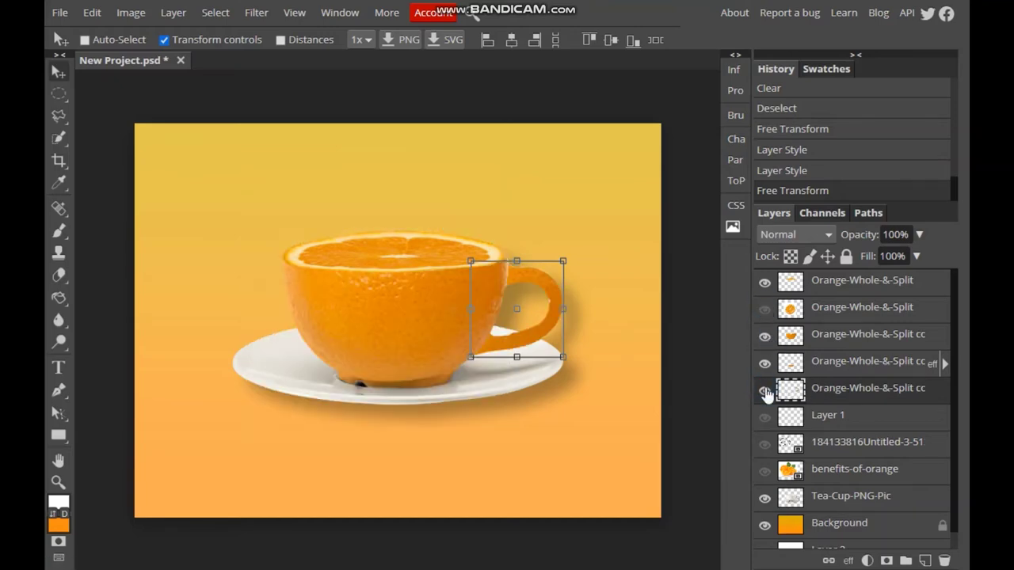
right_click(766, 394)
click(747, 128)
click(860, 174)
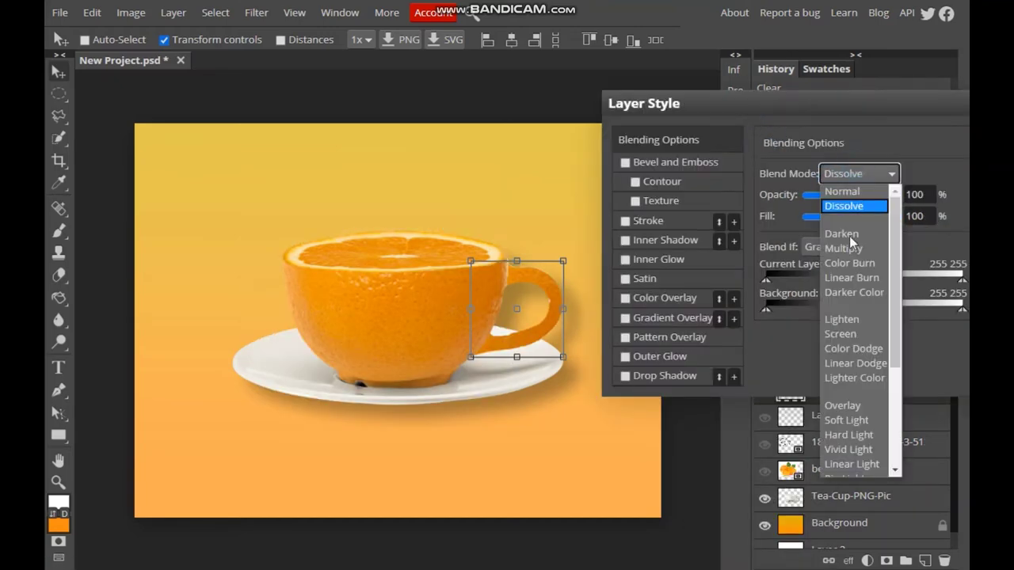
click(846, 249)
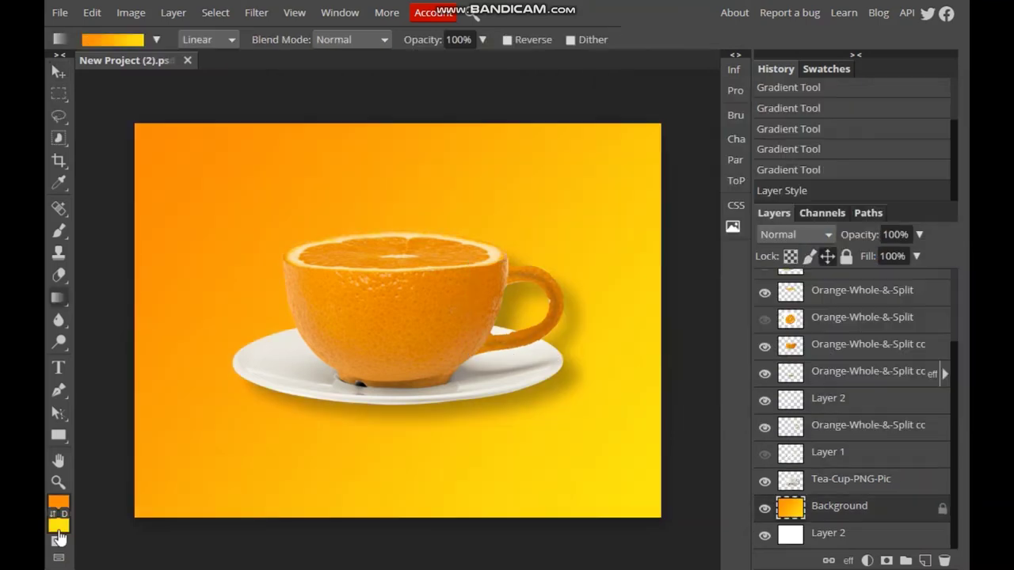
- Set the second gradient colour to a pale yellow
click(58, 525)
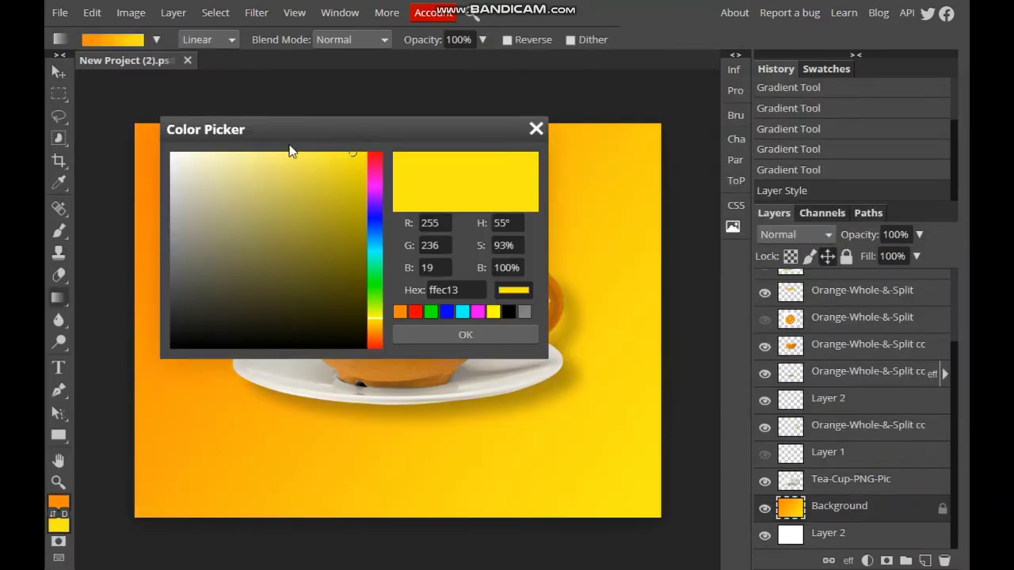
click(267, 166)
click(272, 163)
click(465, 335)
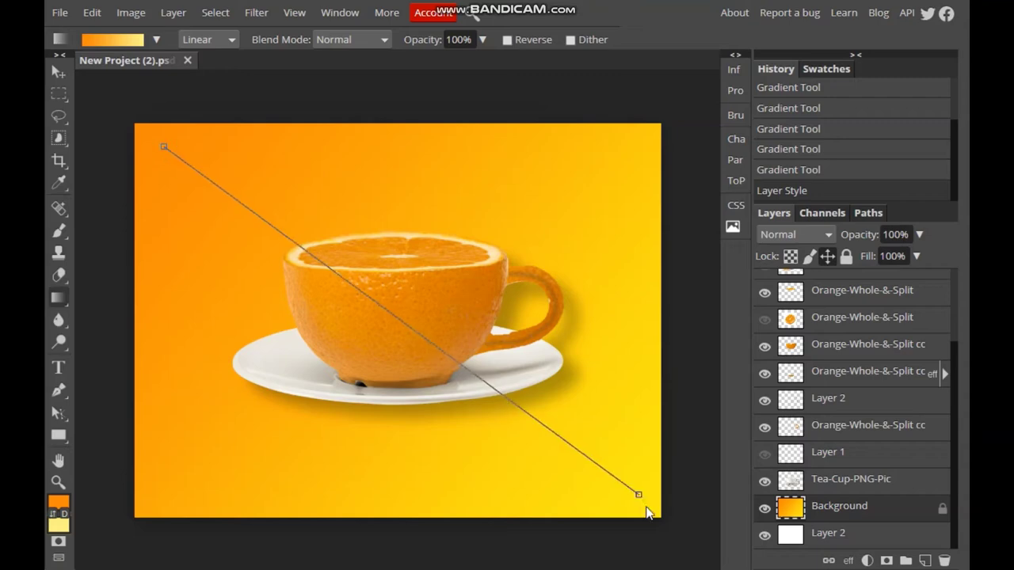
- Redraw the background gradient until it runs orange at top to pale yellow below
mouse_move(163, 141)
mouse_down()
mouse_move(643, 495)
mouse_move(267, 230)
mouse_up()
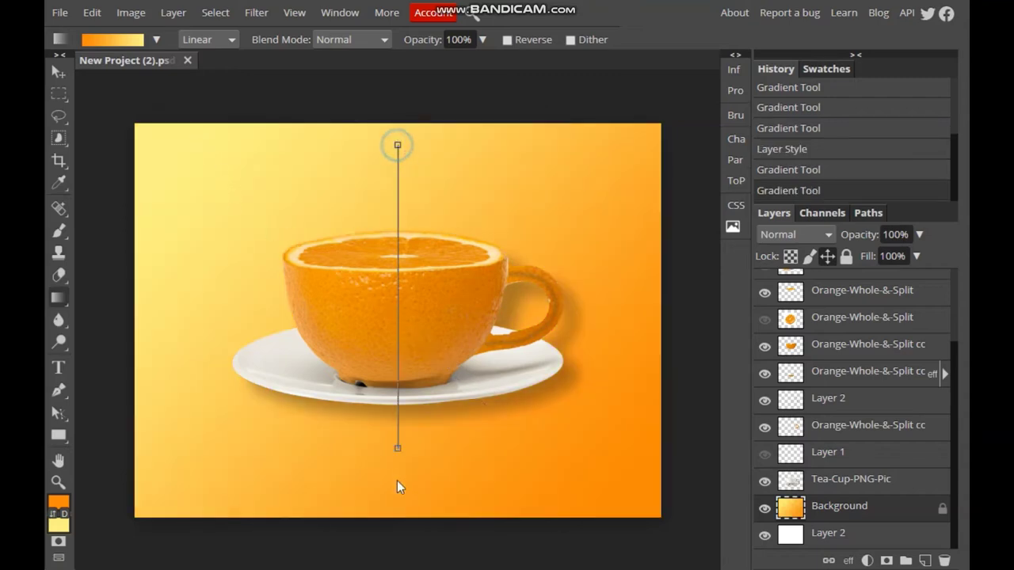
drag(396, 143, 396, 480)
drag(234, 472, 577, 240)
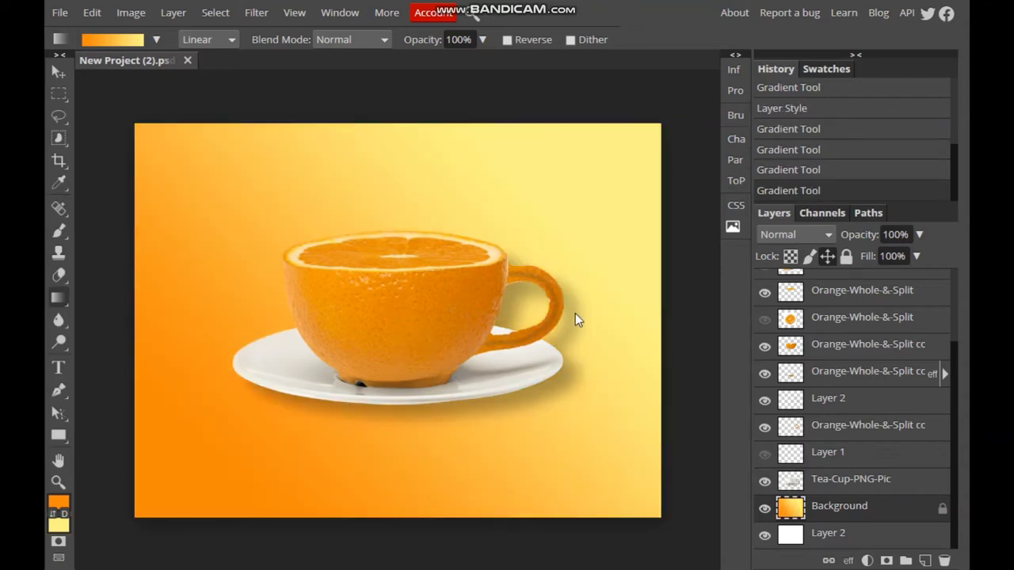
mouse_move(400, 129)
mouse_down()
mouse_move(405, 559)
mouse_move(400, 267)
mouse_up()
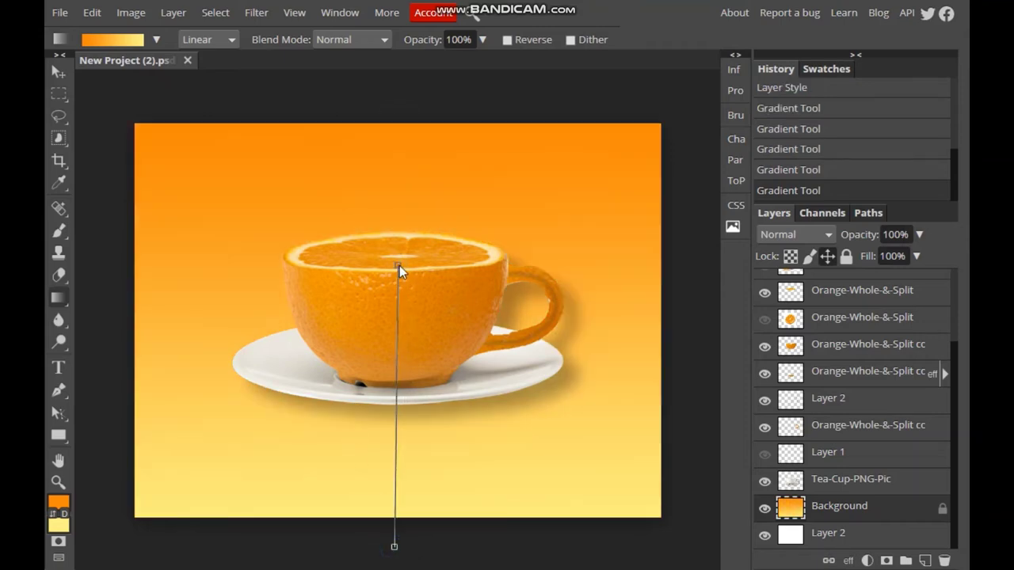
- Fill a new layer with a vertical gradient and retry the background gradient direction
click(924, 560)
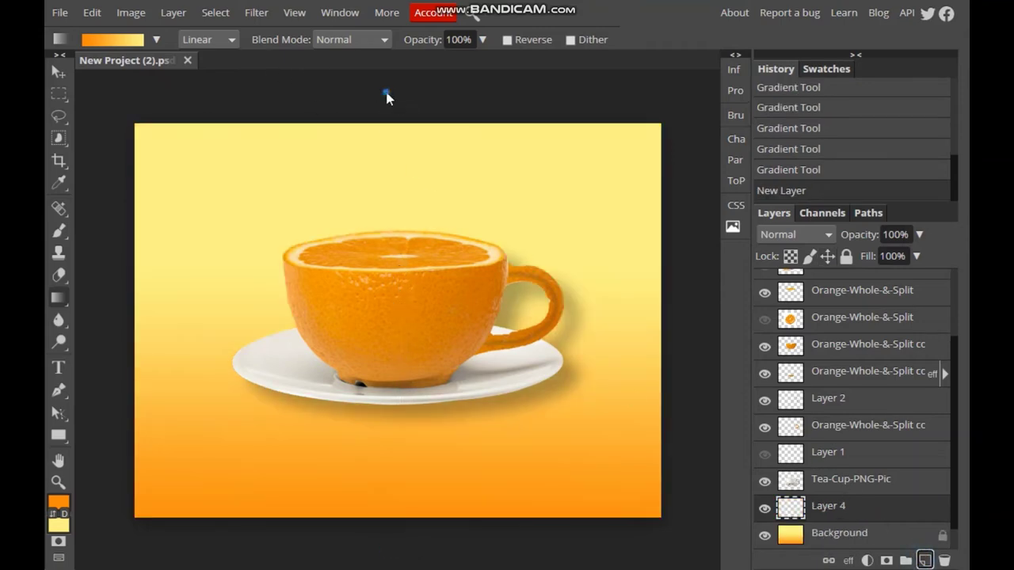
drag(387, 97, 400, 505)
right_click(823, 515)
click(842, 71)
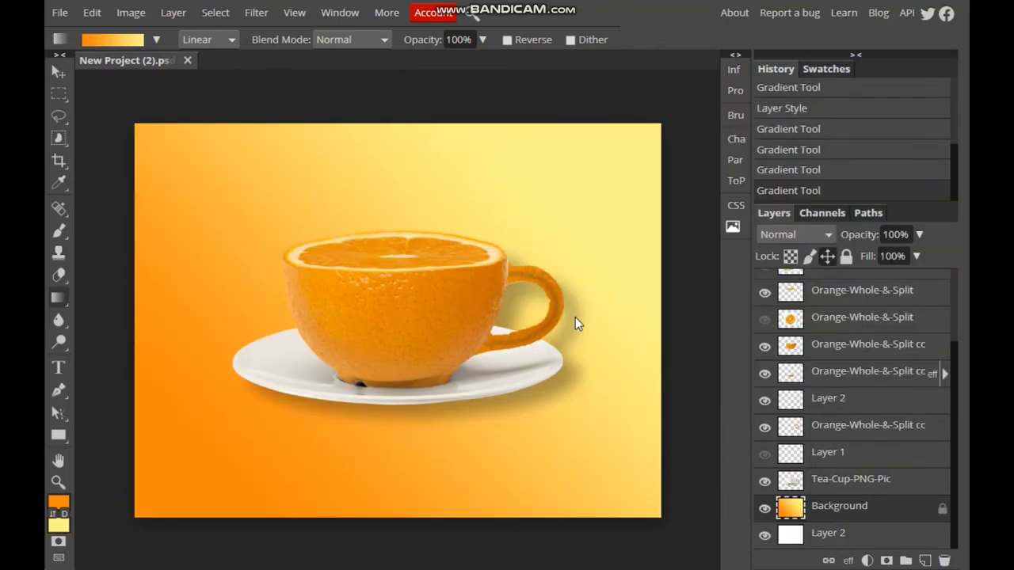
drag(399, 119, 402, 551)
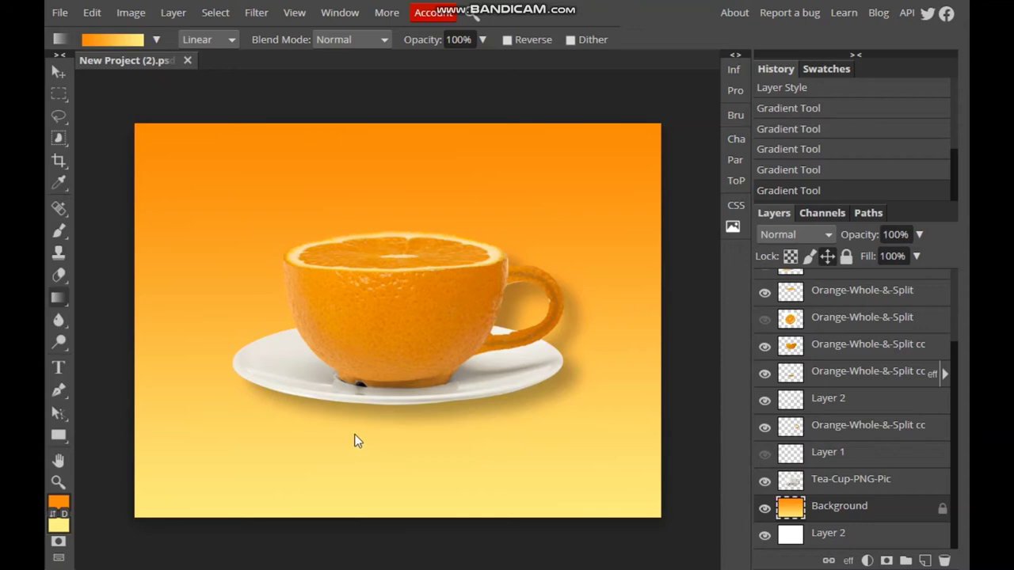
drag(402, 315, 399, 283)
- Fill new Layer 4 with a vertical orange-to-pale-yellow gradient and open its blending options
click(923, 560)
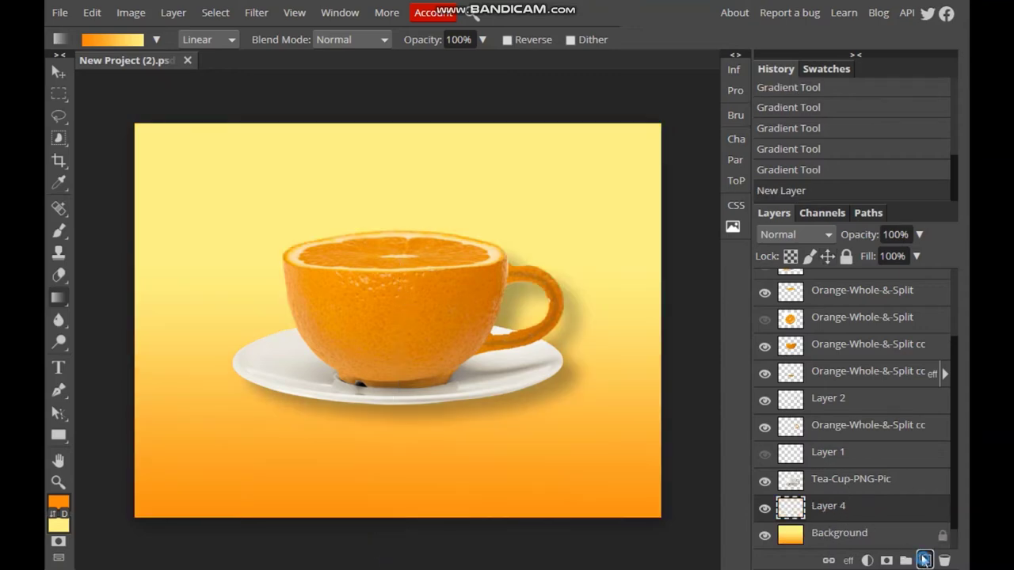
drag(385, 89, 404, 503)
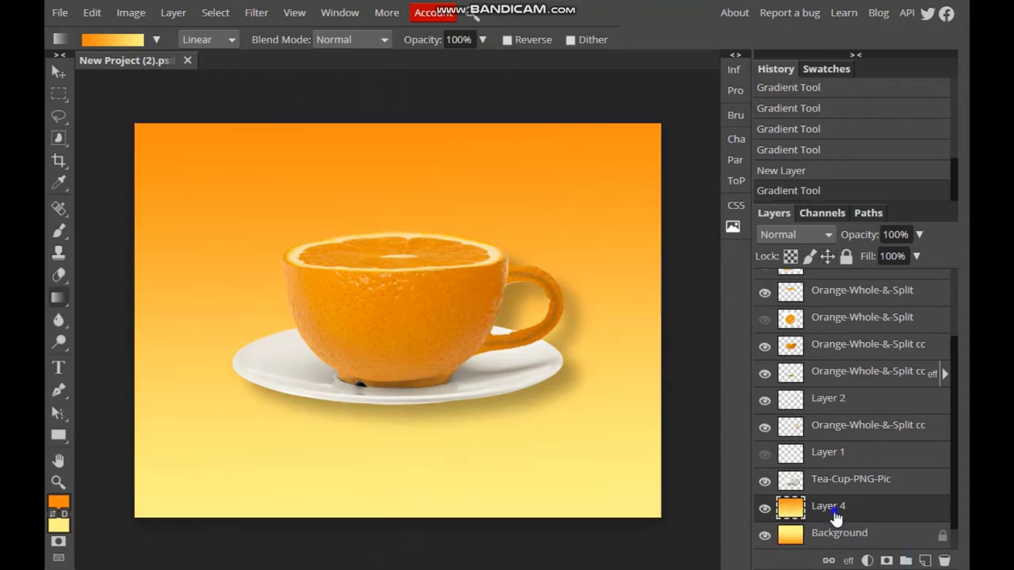
right_click(835, 516)
click(861, 68)
drag(552, 126, 1002, 117)
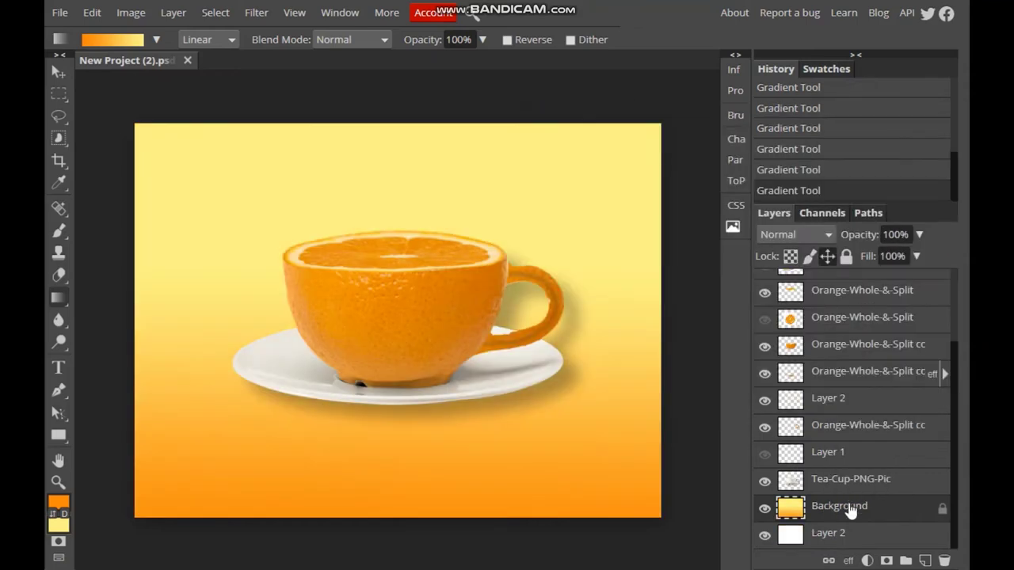
click(923, 560)
- Fill Layer 4 with the orange-to-yellow gradient and blend it in Darken mode
drag(387, 98, 403, 502)
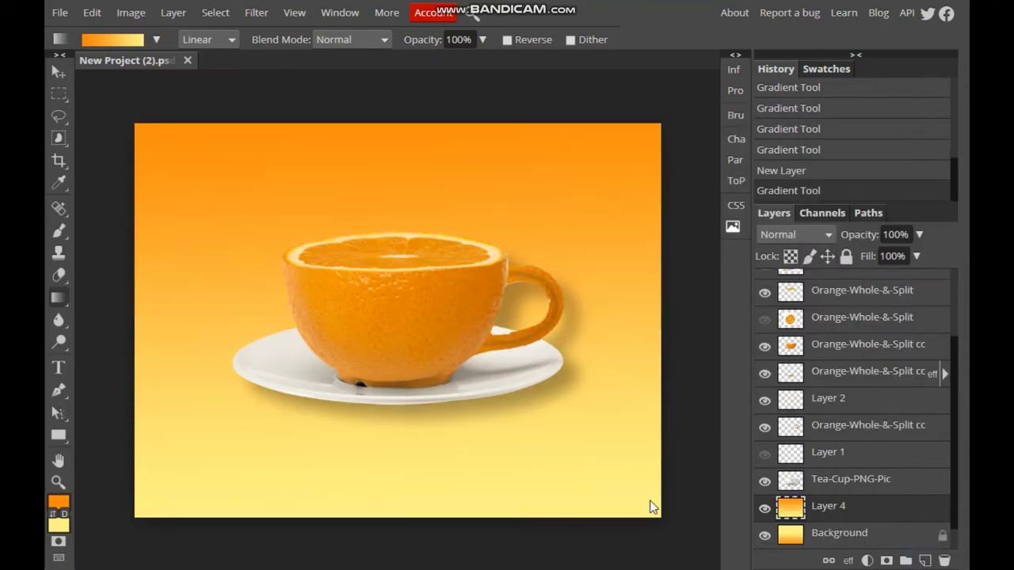
right_click(832, 515)
click(842, 19)
drag(396, 129, 846, 118)
click(868, 187)
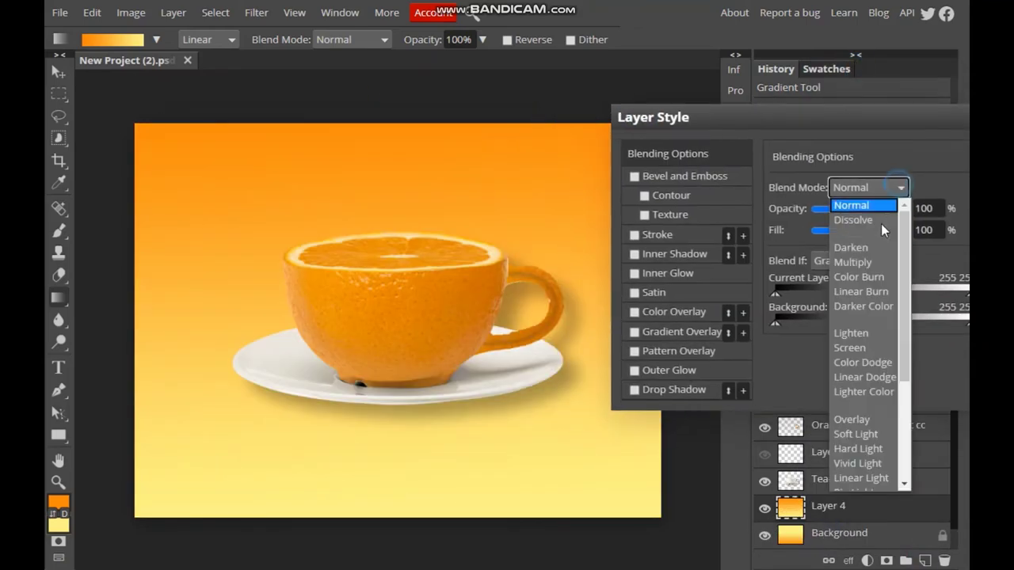
click(865, 241)
key(Return)
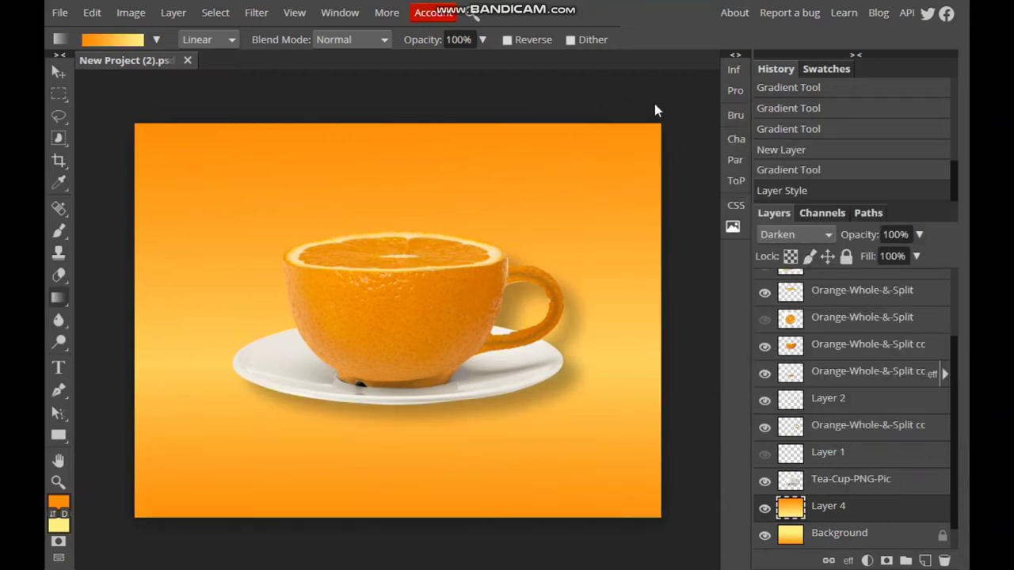
- Recheck Layer 4's blending options, keeping Darken mode
double_click(830, 510)
drag(603, 129, 652, 116)
click(867, 187)
click(864, 242)
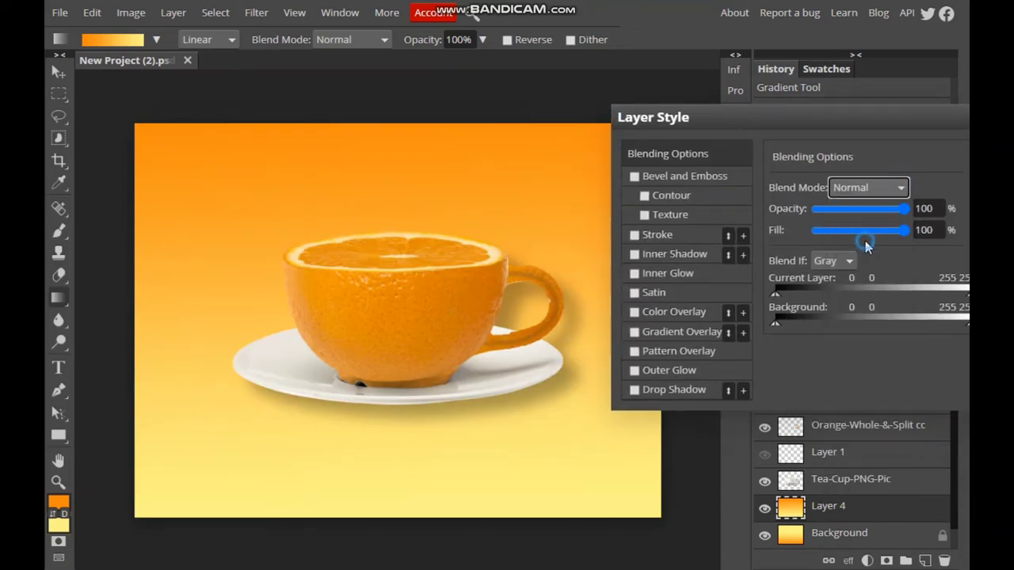
key(Return)
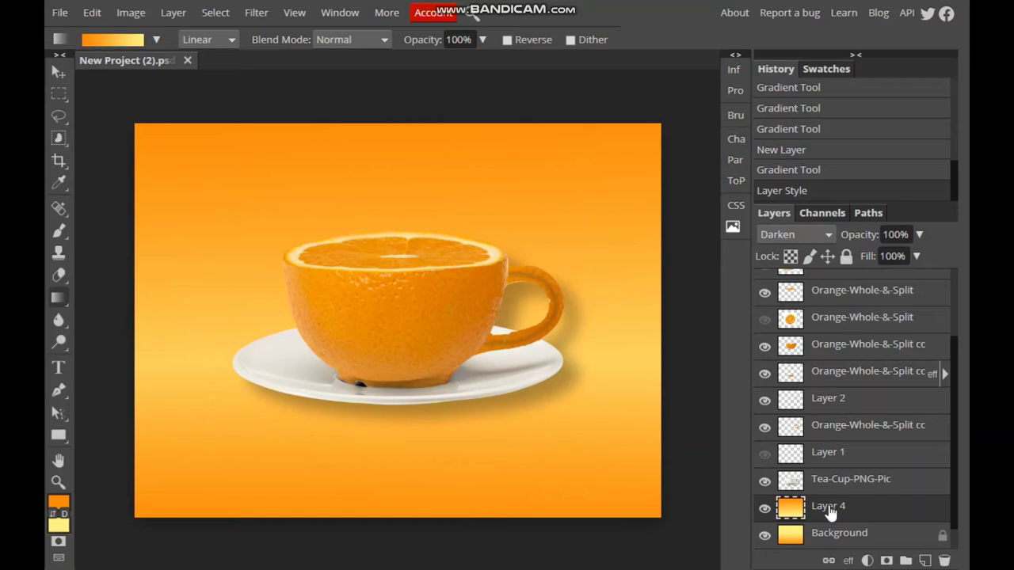
- Choose a darker orange foreground and redraw the gradient top to bottom
click(58, 502)
drag(347, 150, 360, 170)
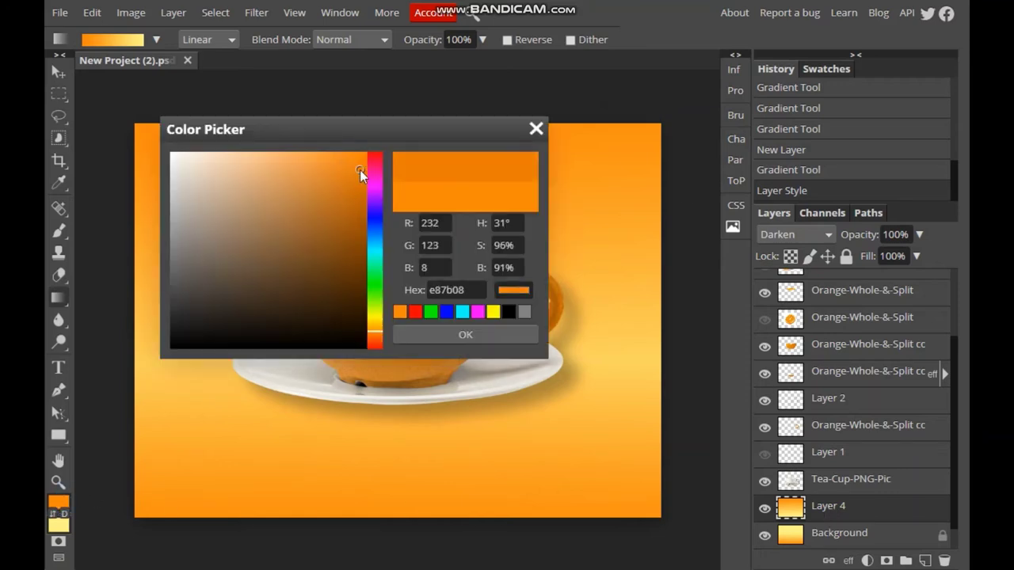
click(444, 336)
drag(391, 98, 395, 513)
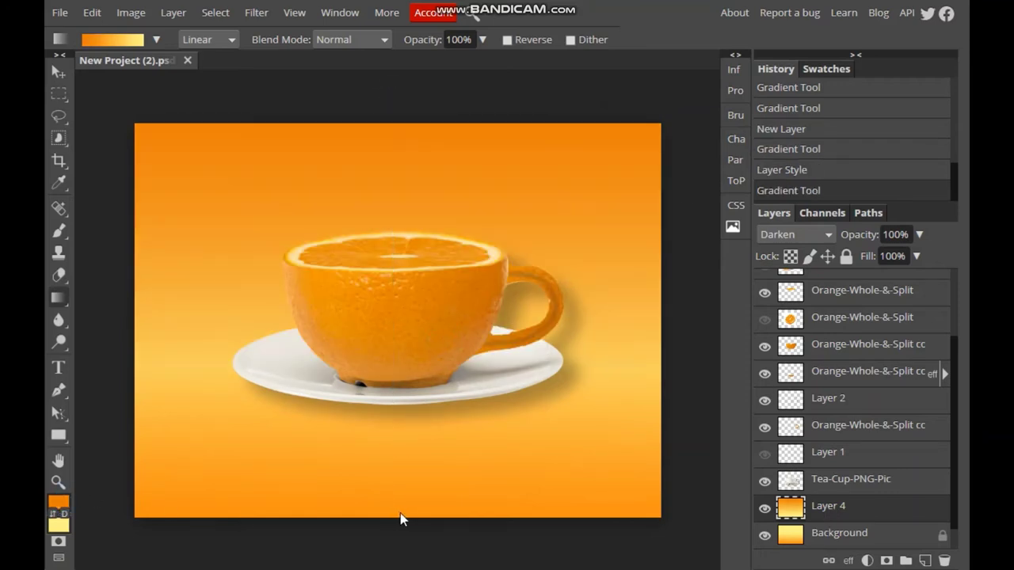
- Switch to a more saturated orange and redraw the gradient from the top down
click(59, 501)
mouse_move(357, 168)
mouse_down()
mouse_move(344, 147)
mouse_move(378, 147)
mouse_up()
key(Return)
drag(388, 93, 393, 466)
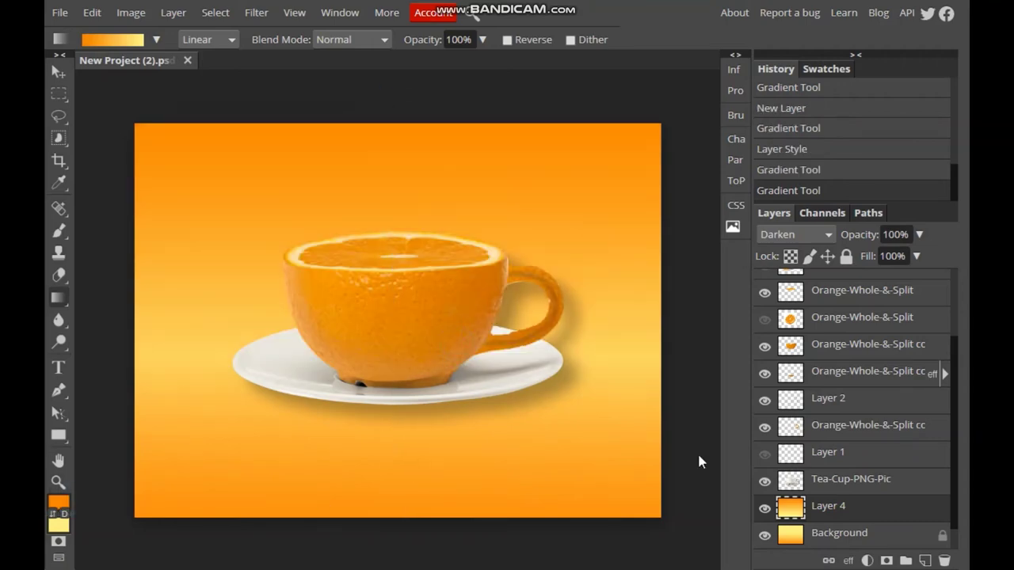
- Prepare a large 0%-hardness brush at 53% opacity on a new empty layer
click(58, 231)
click(93, 40)
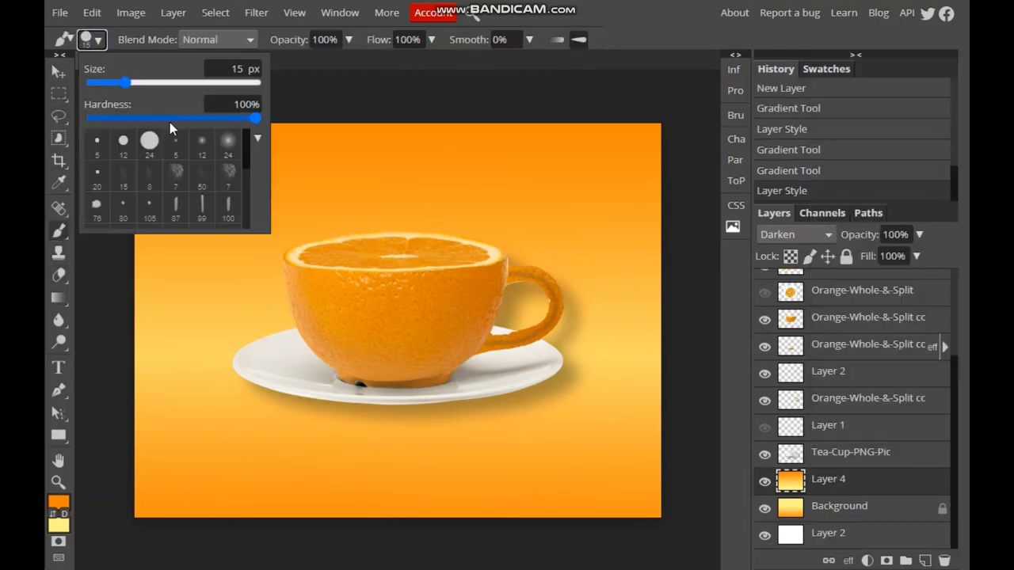
click(229, 142)
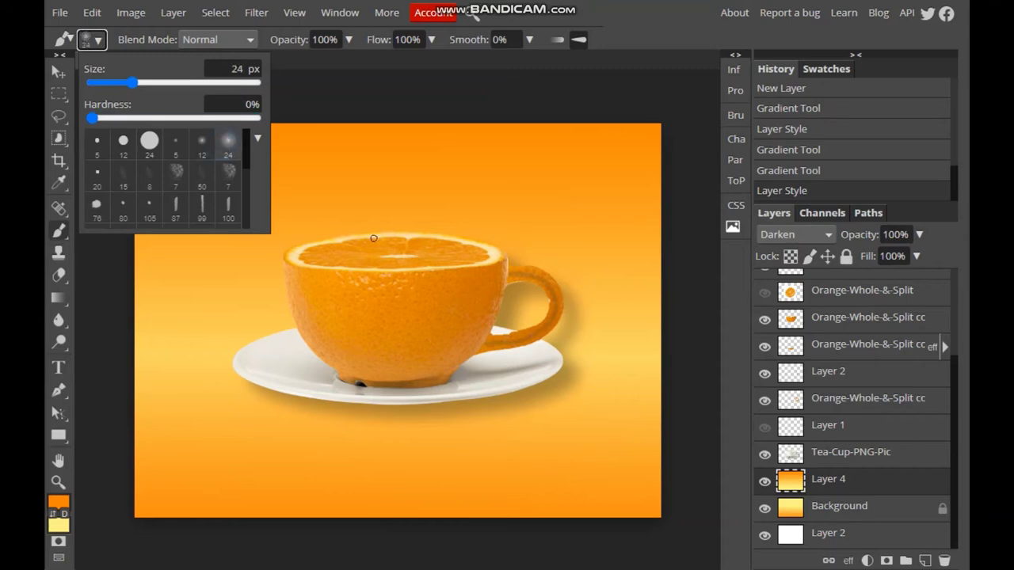
mouse_move(129, 83)
mouse_down()
mouse_move(218, 82)
mouse_move(203, 87)
mouse_up()
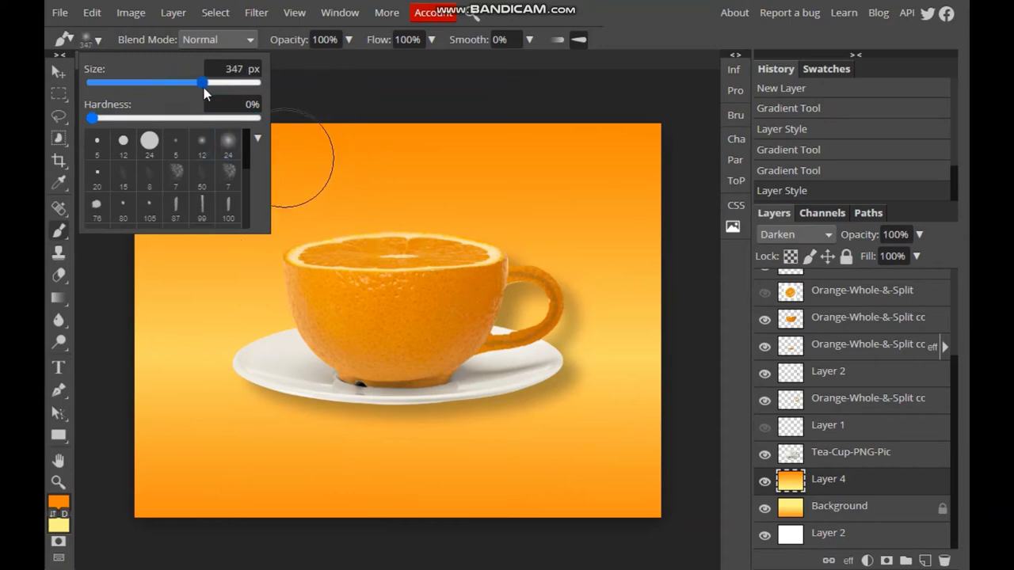
click(348, 39)
drag(345, 70, 314, 65)
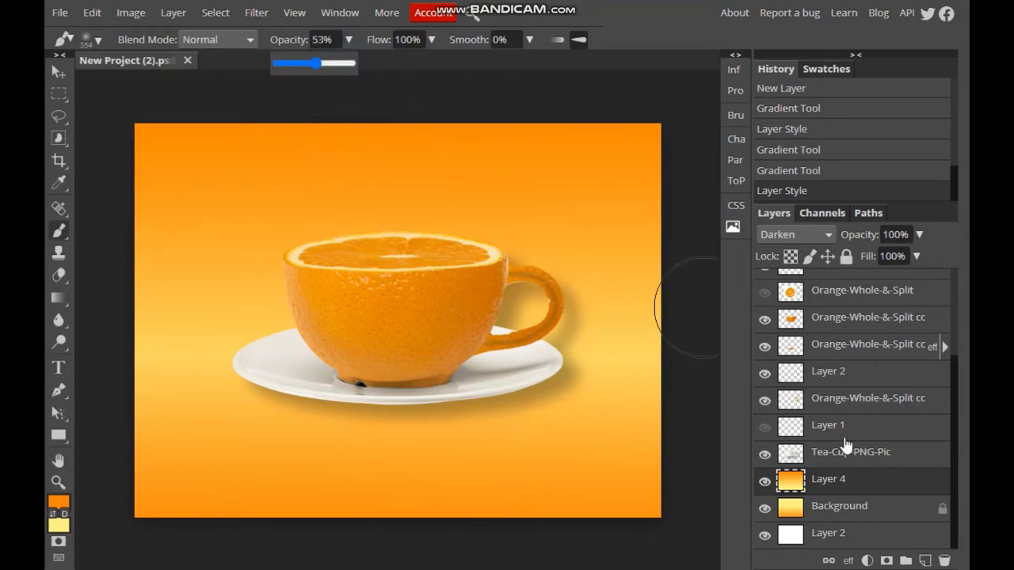
click(925, 560)
- Set the foreground to white (ffffff) and try a glow stroke, then undo it
click(58, 501)
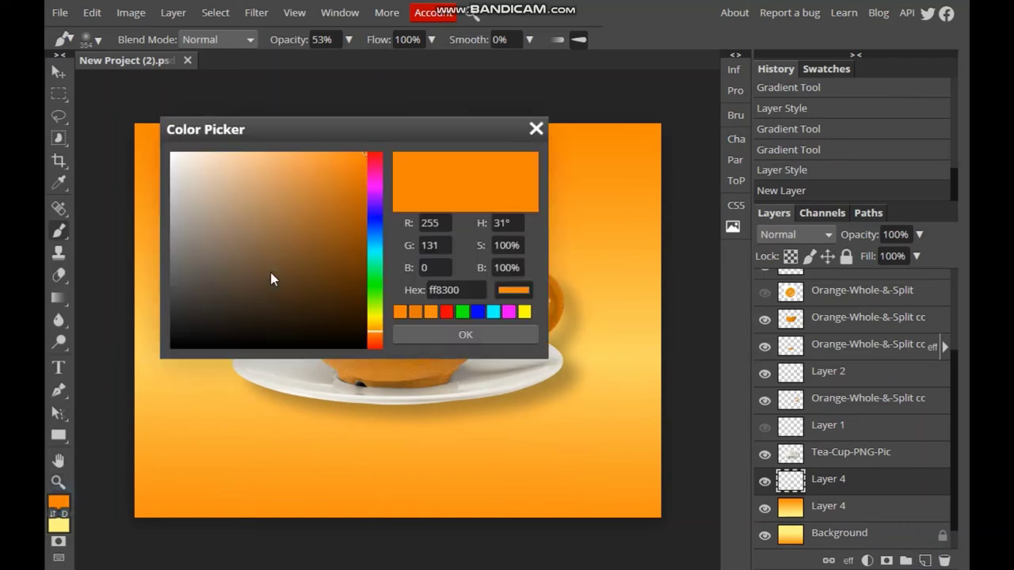
text(ffffff)
click(438, 337)
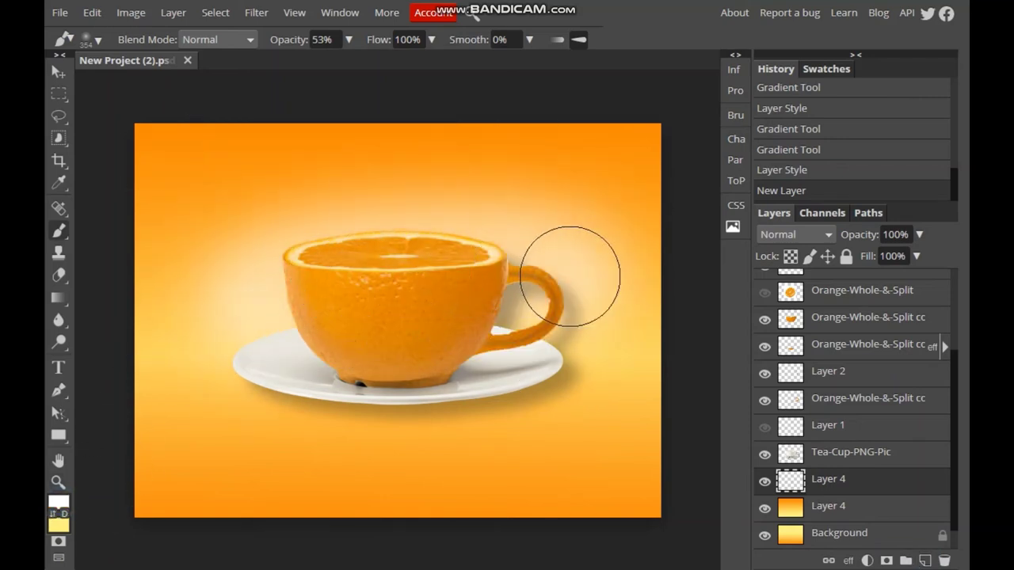
mouse_move(313, 296)
mouse_down()
mouse_move(249, 261)
mouse_move(481, 346)
mouse_move(198, 389)
mouse_up()
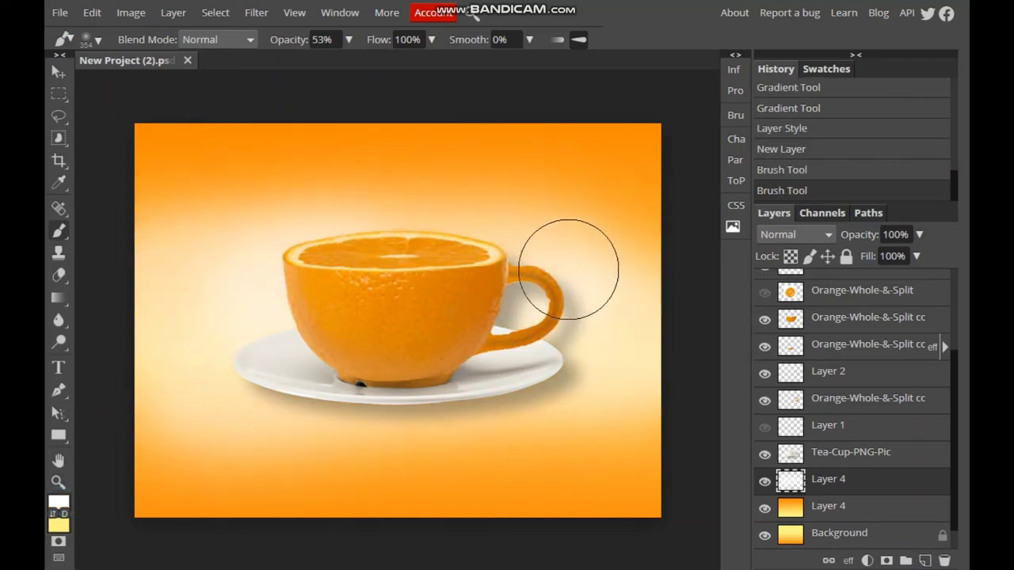
click(838, 176)
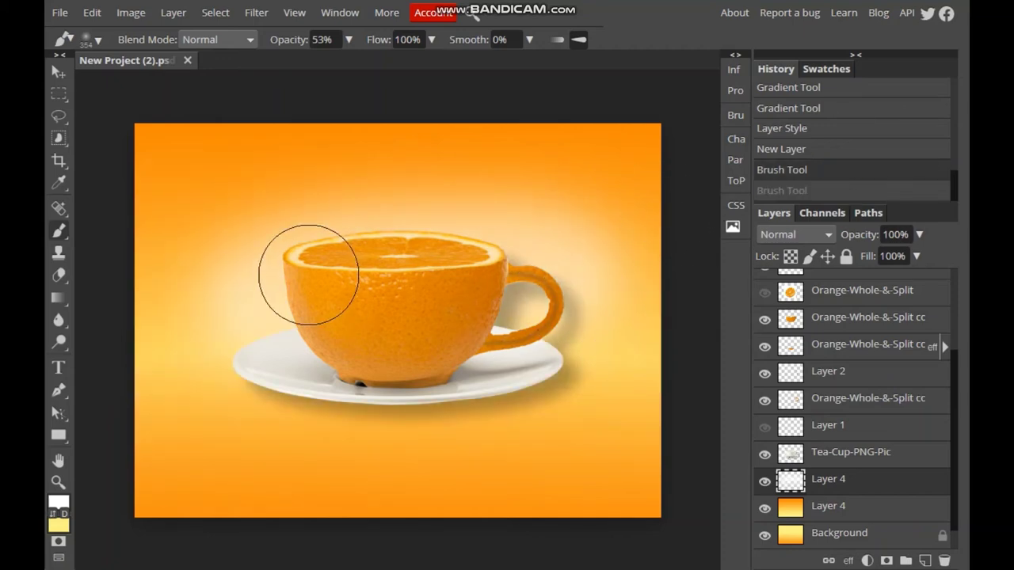
- Try white glow strokes around the cup and handle, then revert them via History
drag(294, 267, 187, 269)
mouse_move(495, 256)
mouse_down()
mouse_move(600, 328)
mouse_move(236, 367)
mouse_move(657, 356)
mouse_up()
click(801, 172)
click(780, 150)
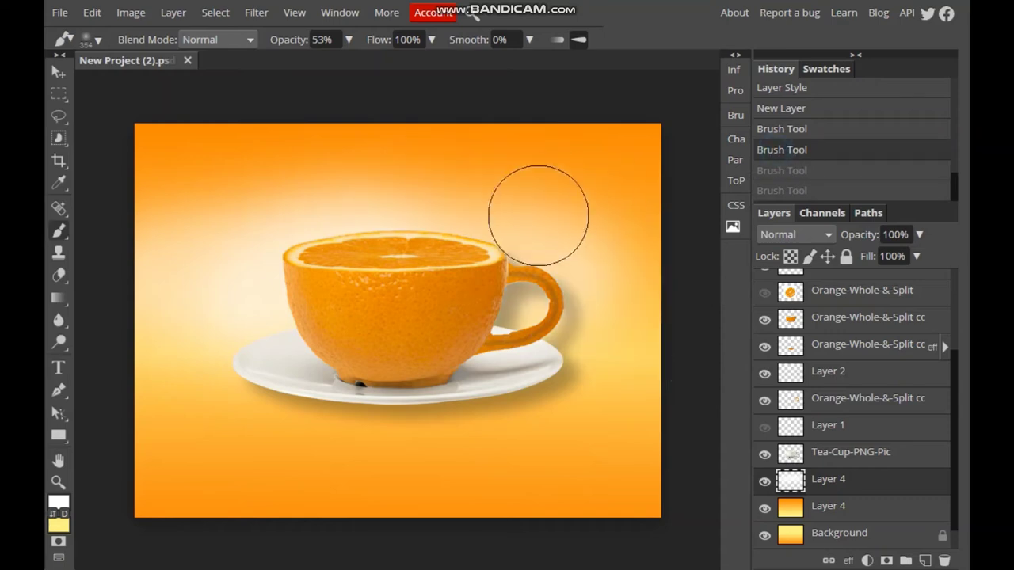
click(808, 129)
drag(533, 284, 199, 267)
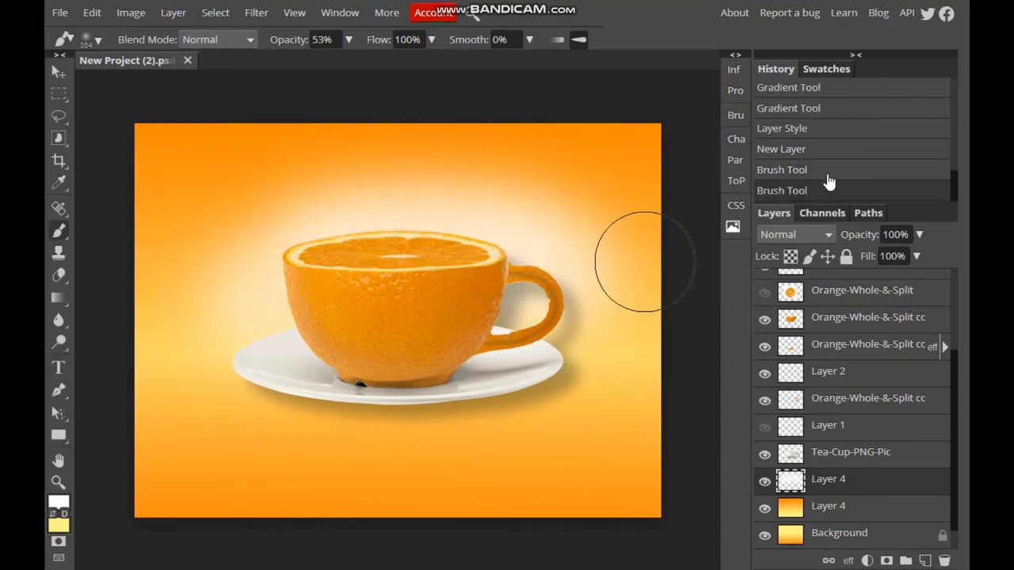
click(792, 149)
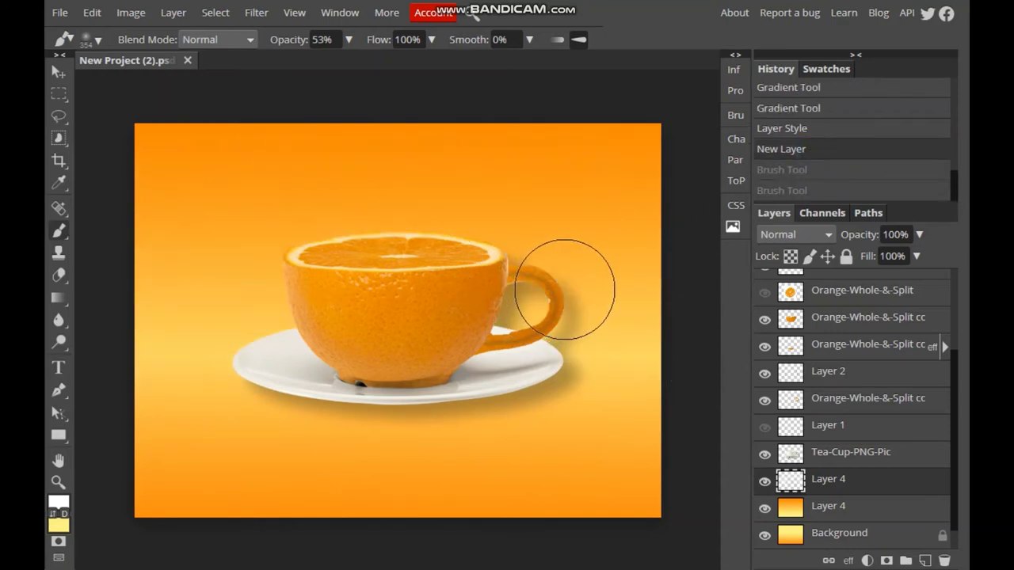
- Paint a soft white glow behind the cup, then sampled orange over the lower and upper-right background
mouse_move(525, 254)
mouse_down()
mouse_move(586, 268)
mouse_move(615, 328)
mouse_move(176, 344)
mouse_move(674, 381)
mouse_up()
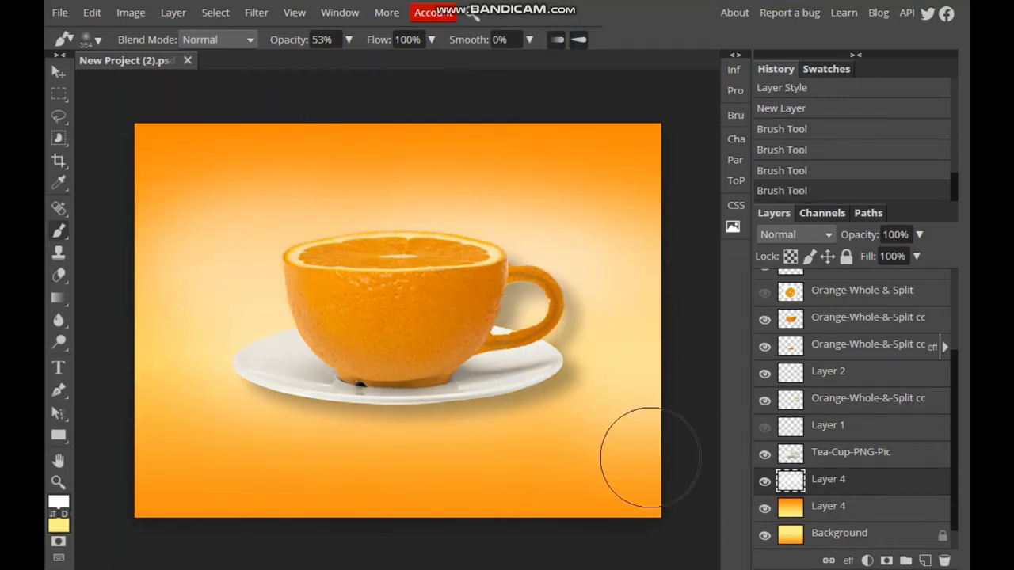
key(i)
click(621, 458)
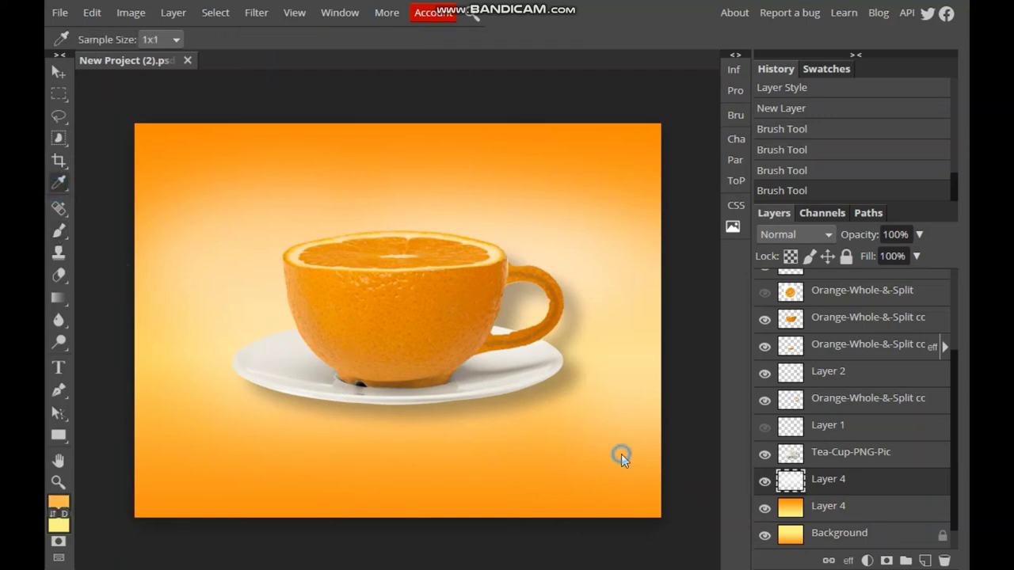
click(58, 230)
mouse_move(667, 389)
mouse_down()
mouse_move(163, 419)
mouse_move(150, 364)
mouse_up()
drag(500, 185, 618, 230)
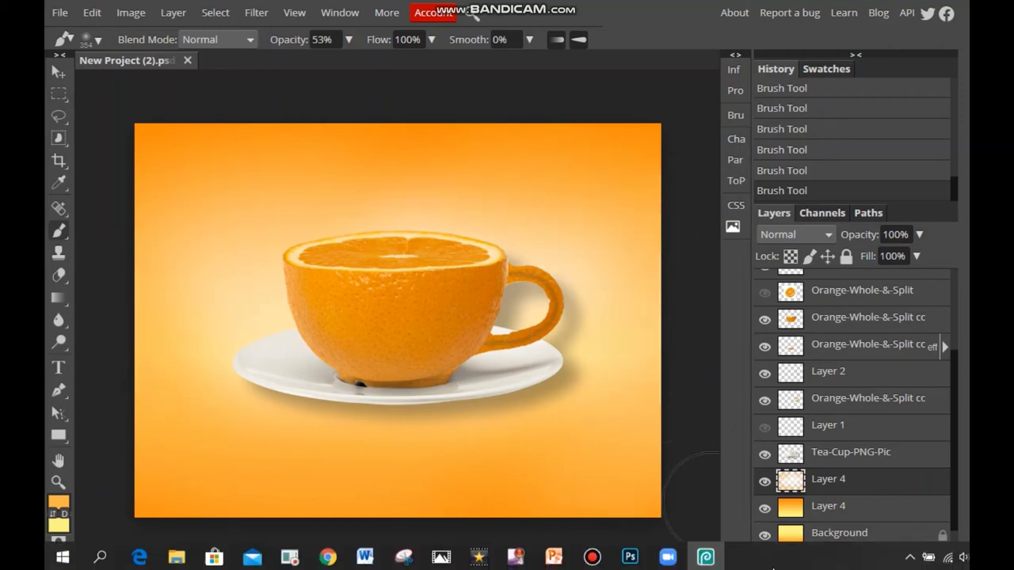
- Toggle the benefits-of-orange layer briefly and make Layer 3 the working layer
scroll(861, 349, up, 3)
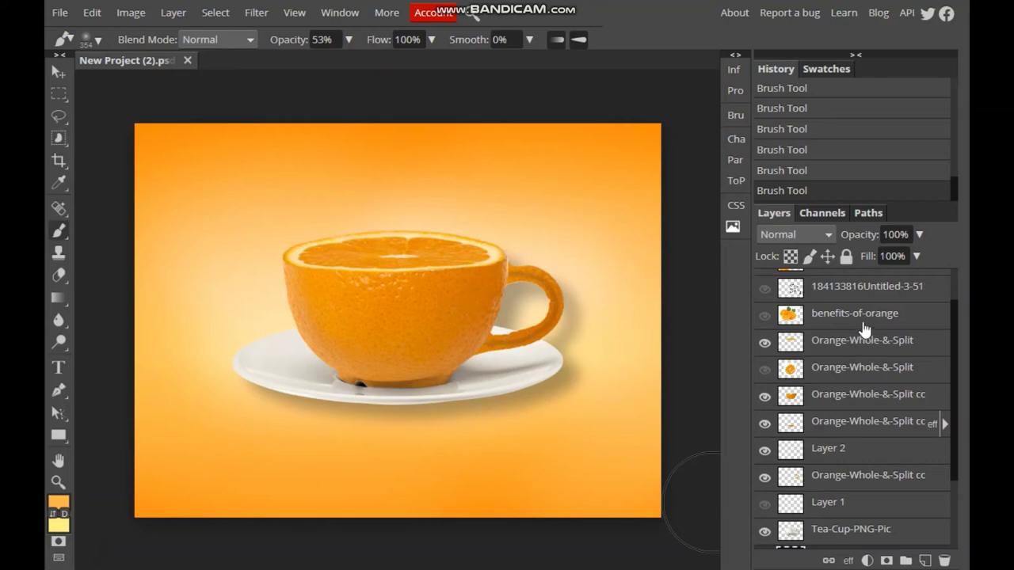
scroll(864, 331, up, 2)
click(765, 309)
click(765, 309)
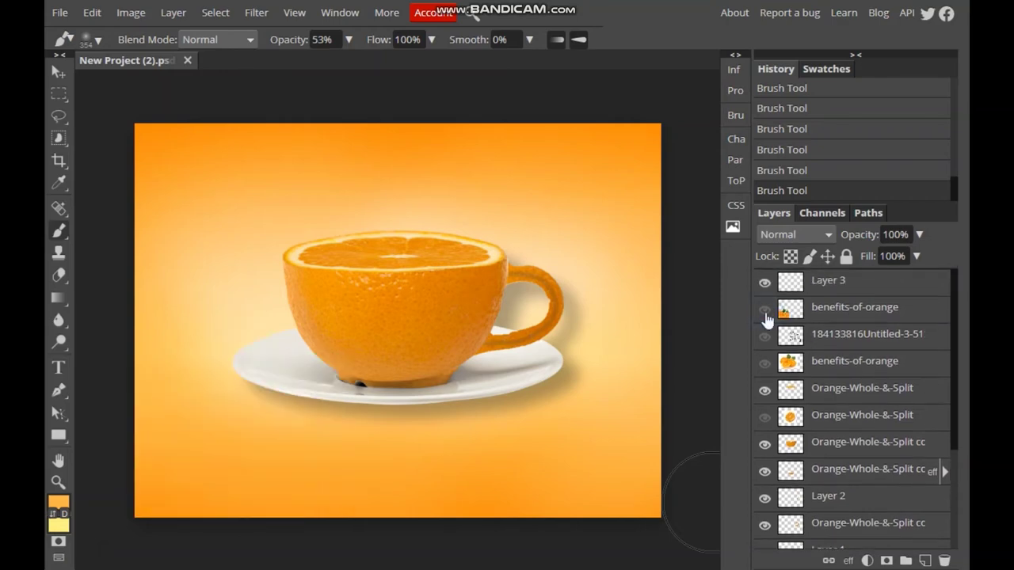
click(58, 72)
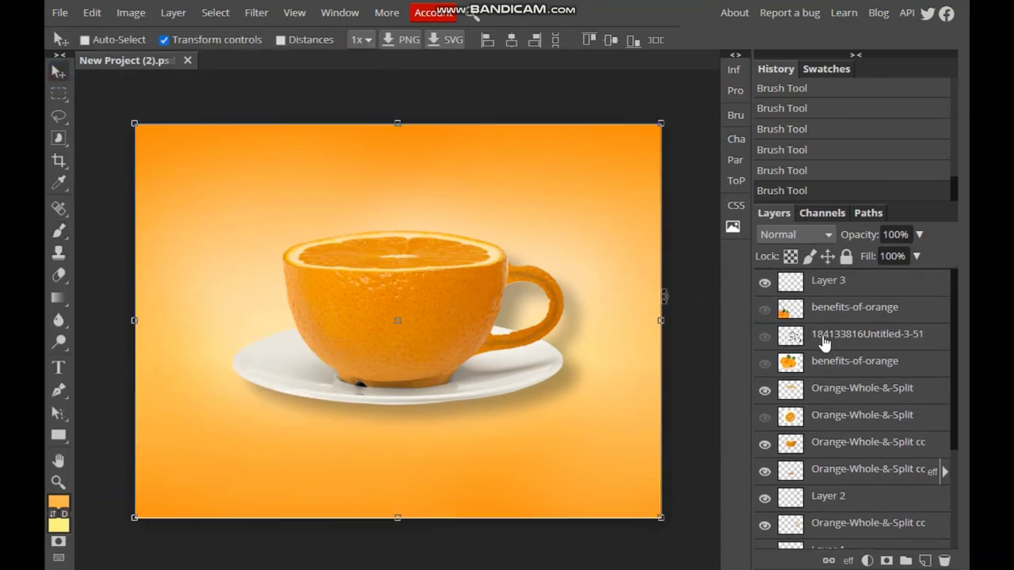
click(829, 285)
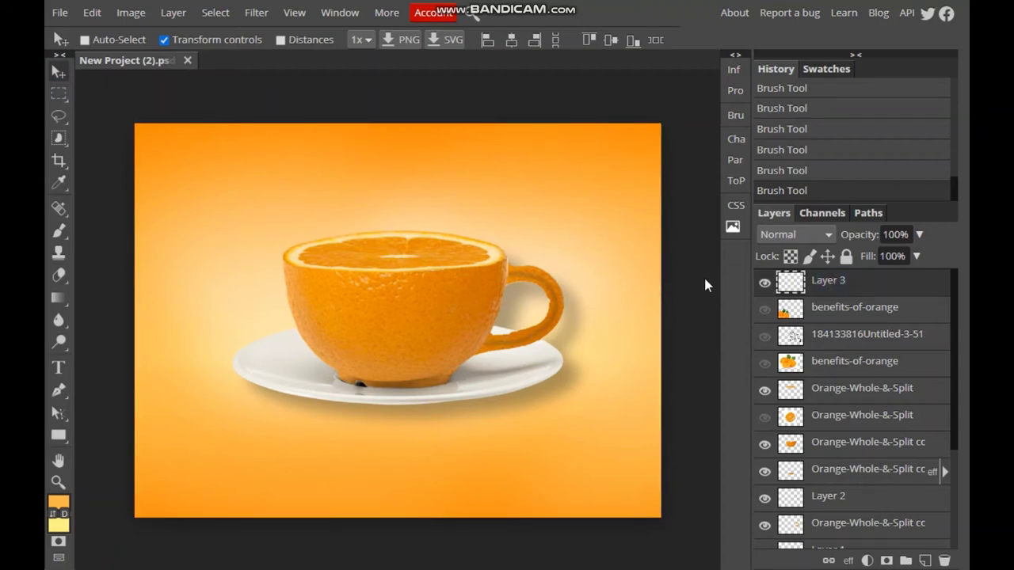
- Set the Pen tool to a solid white stroke with no fill
click(59, 393)
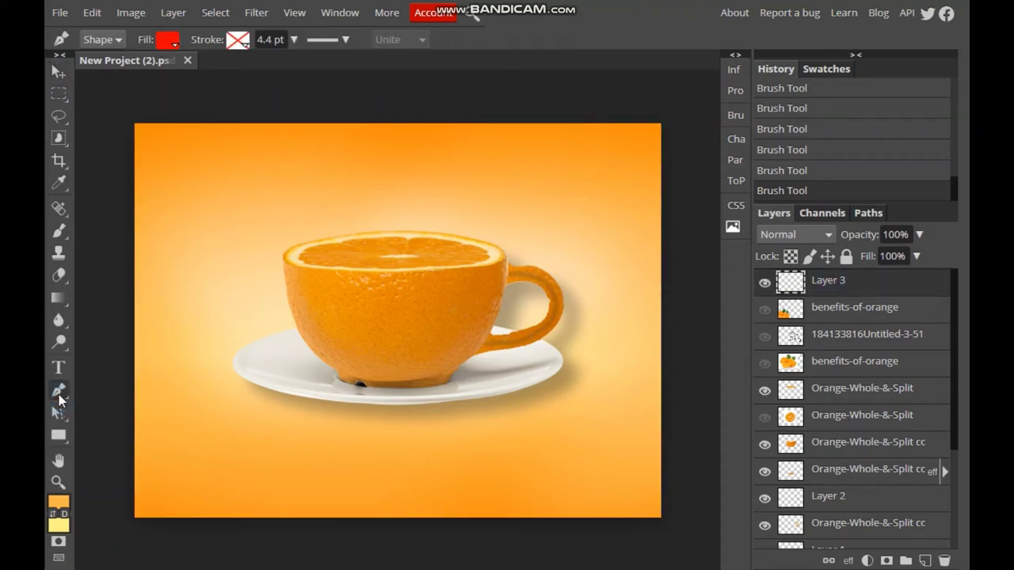
right_click(60, 398)
click(232, 44)
click(310, 71)
click(369, 124)
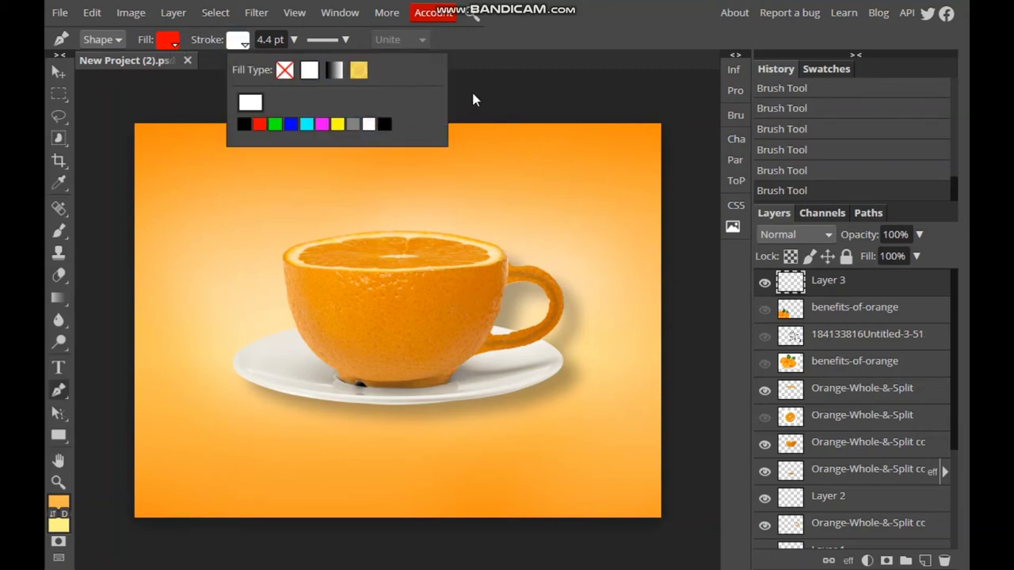
click(473, 99)
click(168, 40)
click(213, 70)
click(429, 77)
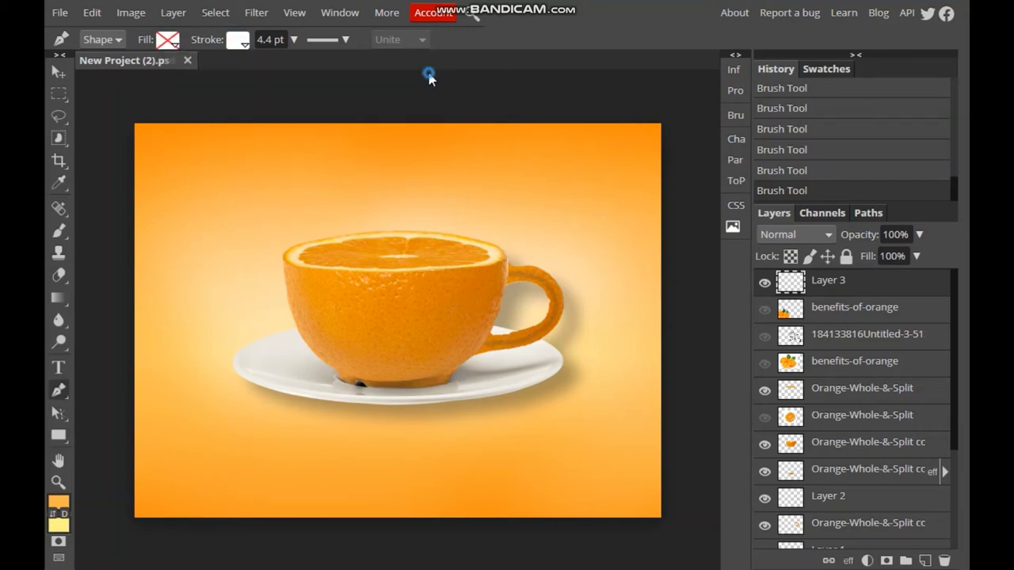
- Draw a first tea-bag string path from the cup rim down toward the saucer
click(446, 264)
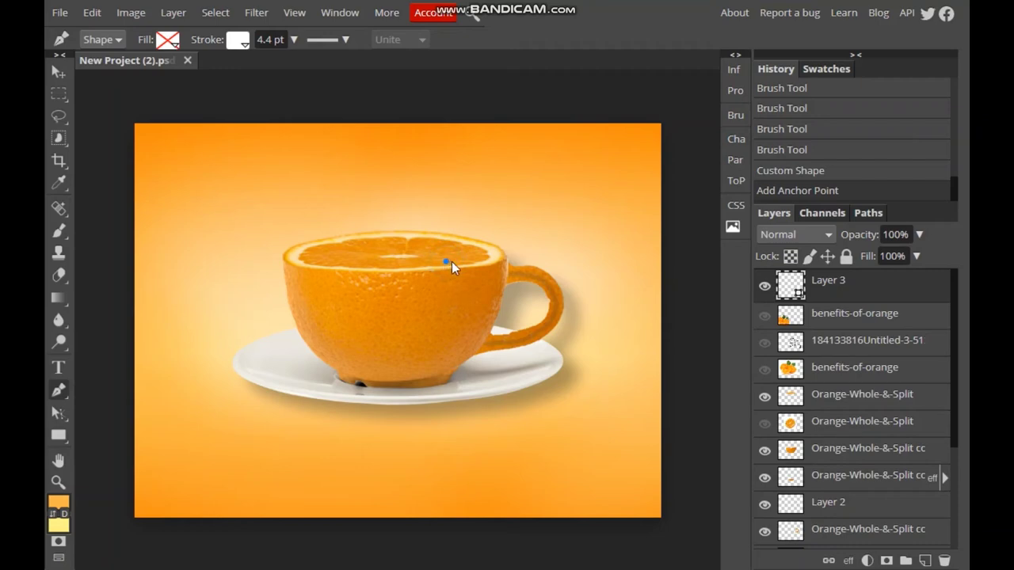
click(455, 266)
click(457, 277)
click(457, 294)
click(458, 313)
click(458, 326)
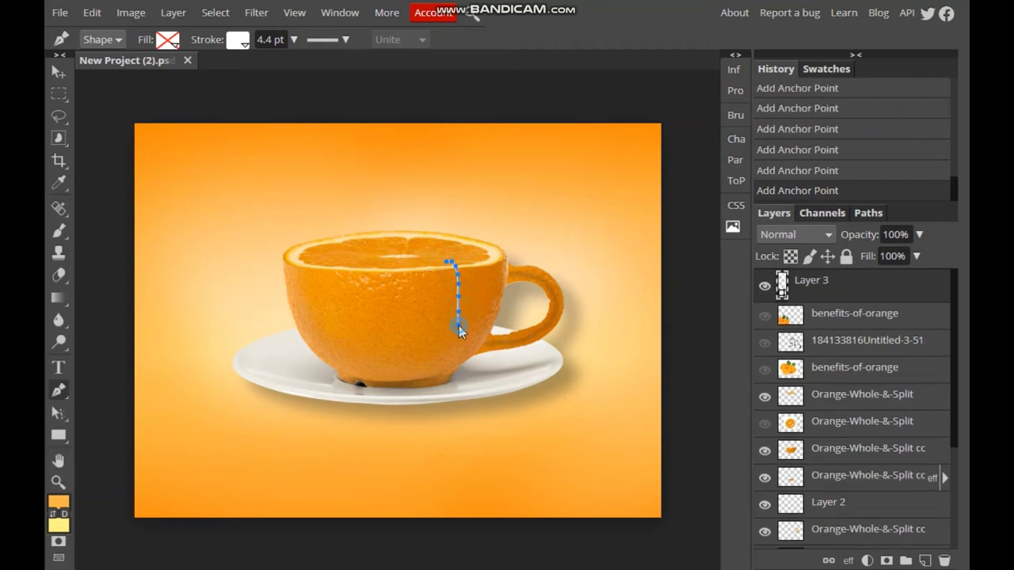
click(455, 357)
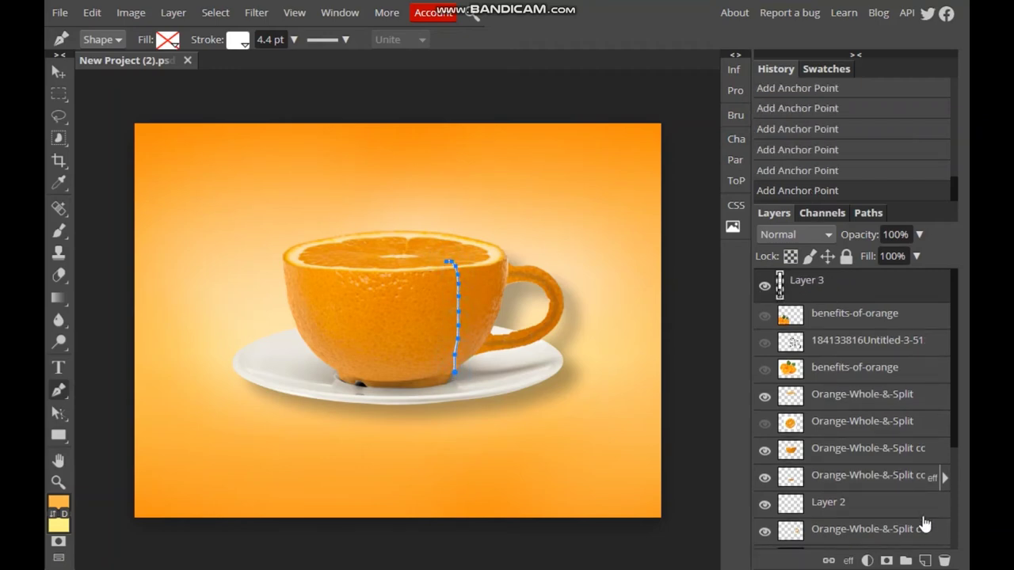
- Revert the first string attempt in History and set the stroke width to 8 pt
click(923, 556)
click(812, 169)
scroll(784, 158, up, 3)
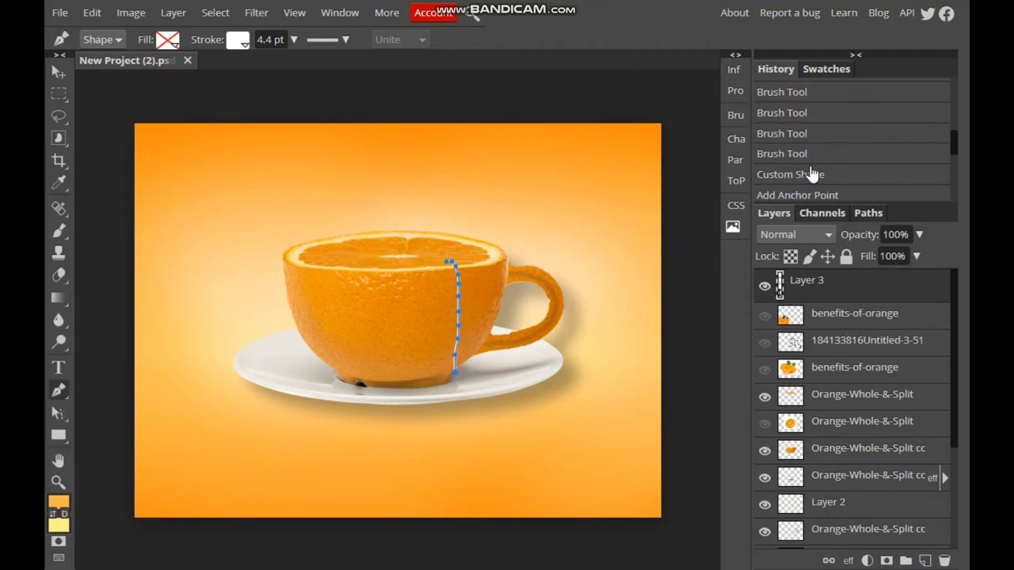
click(808, 174)
click(339, 46)
click(292, 40)
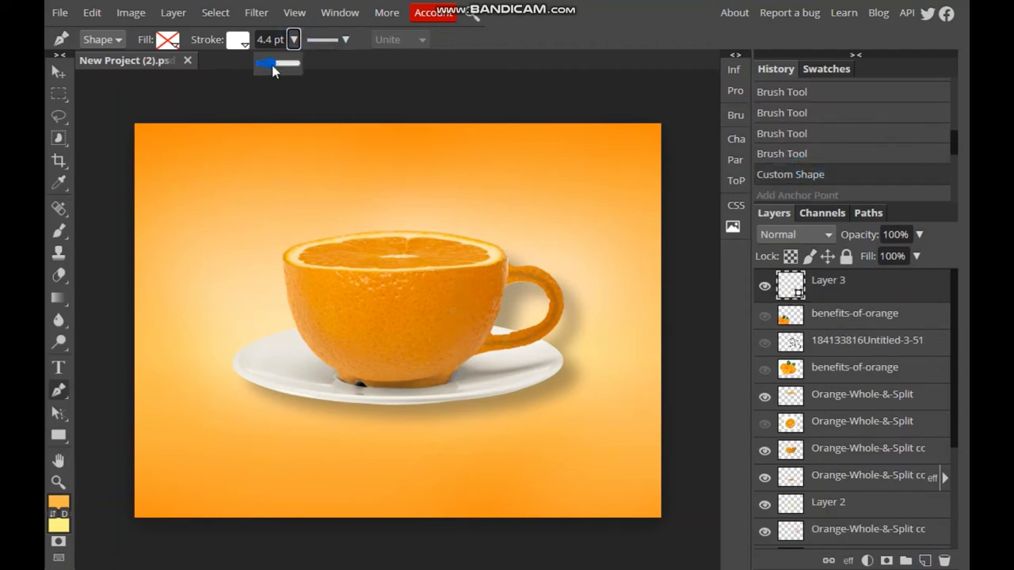
click(271, 65)
- Draw the 8 pt white string curving from the orange's rim onto the saucer, then select its shape layer
click(421, 267)
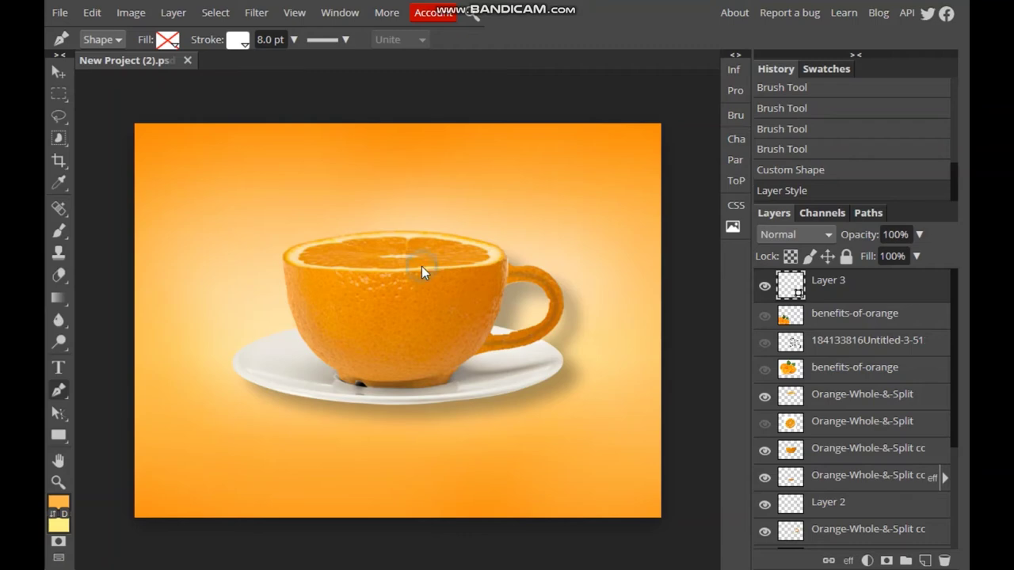
click(423, 264)
click(427, 259)
click(431, 258)
click(435, 262)
click(445, 289)
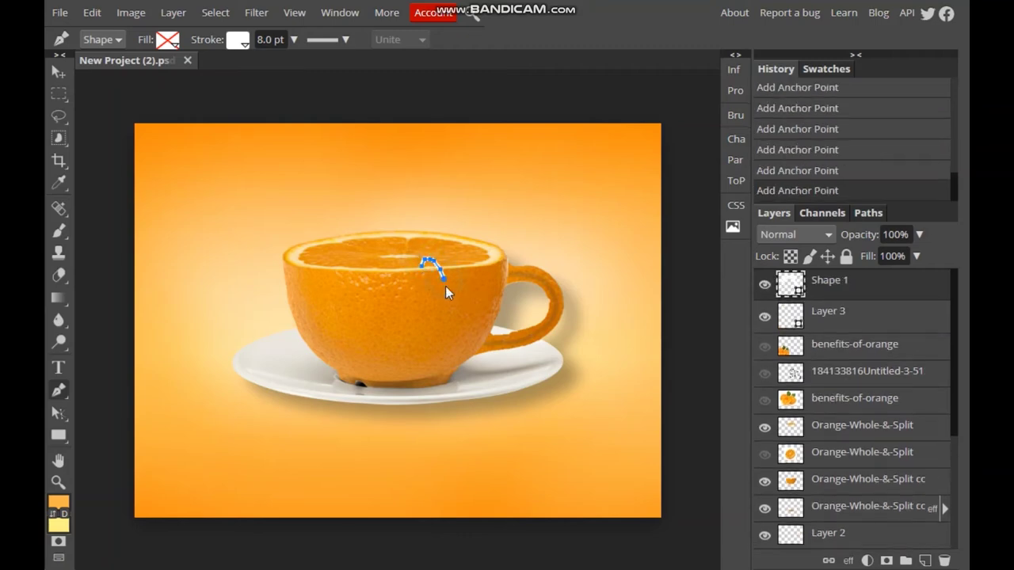
click(442, 325)
click(441, 347)
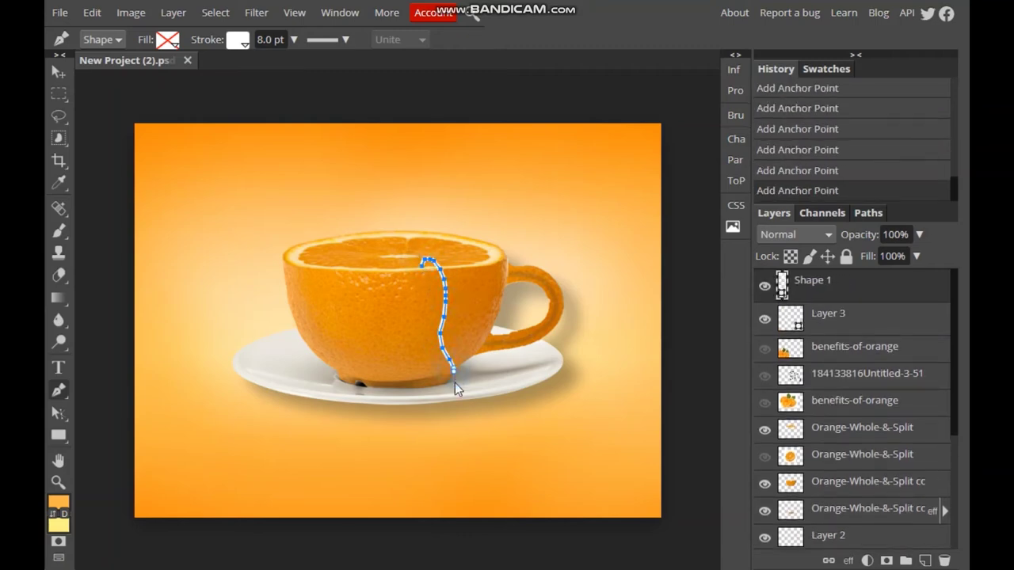
click(925, 560)
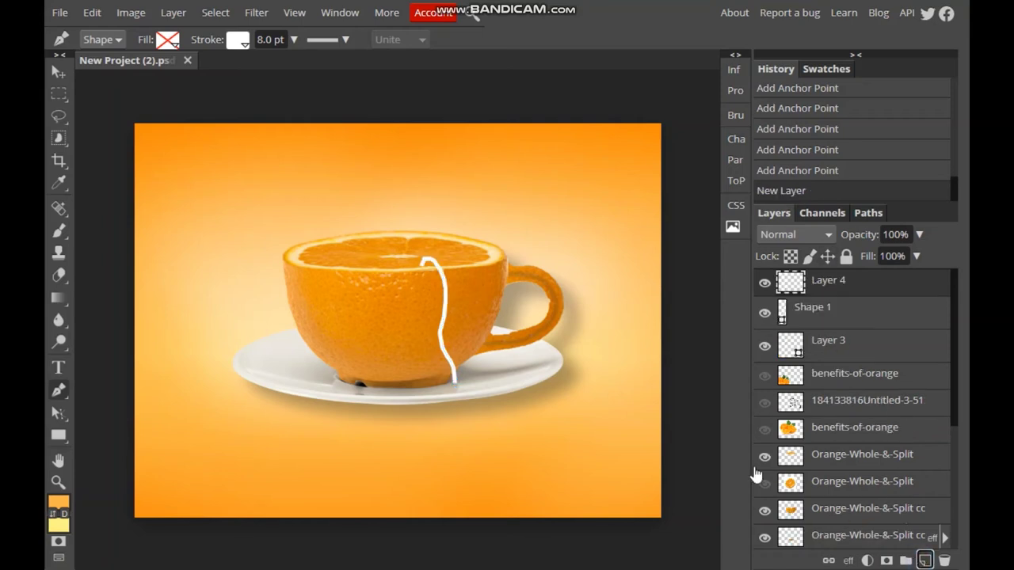
click(828, 308)
- Stretch the string slightly and draw a small rectangle tag at its end
key(v)
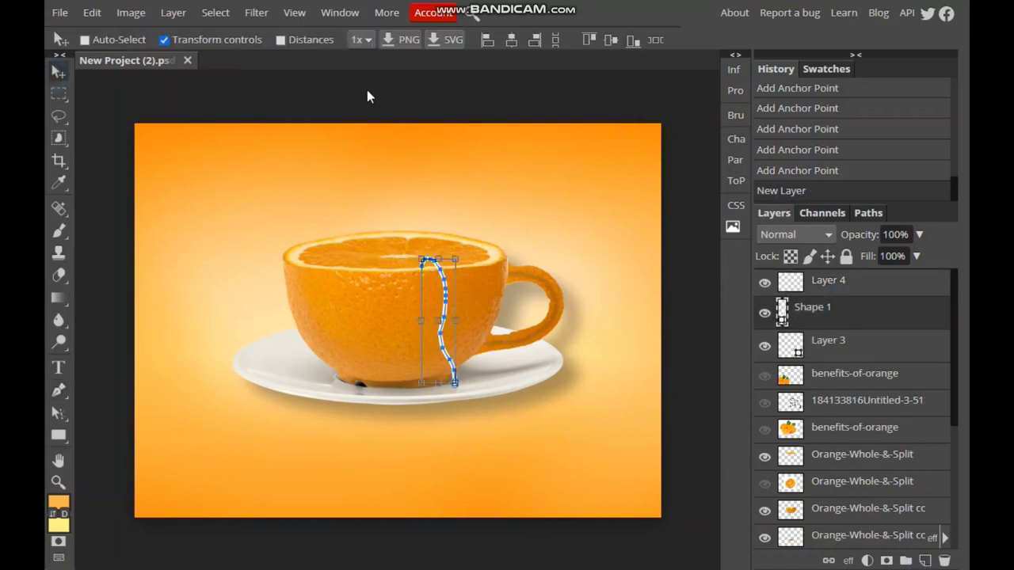
drag(422, 321, 428, 321)
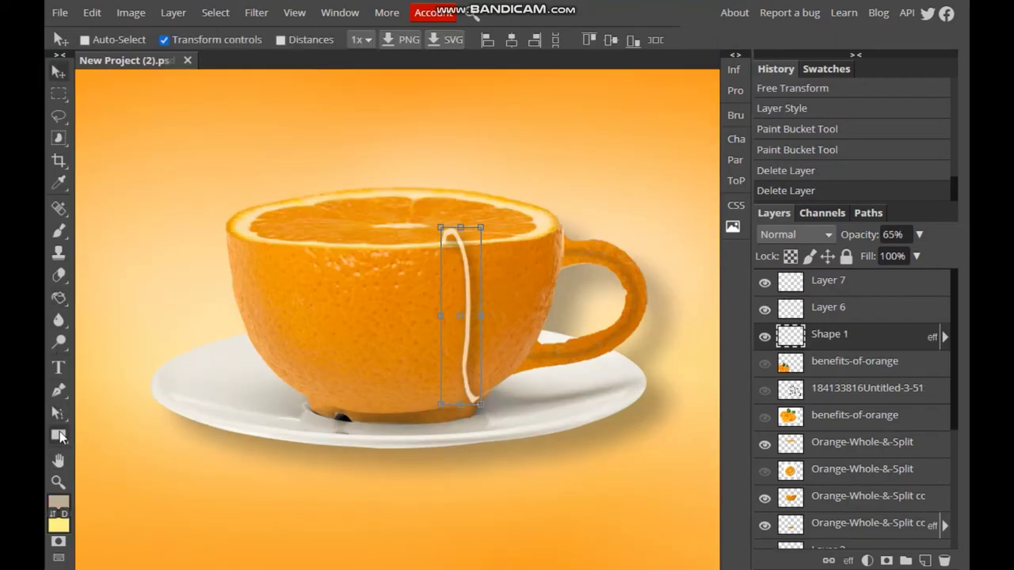
click(58, 434)
click(104, 445)
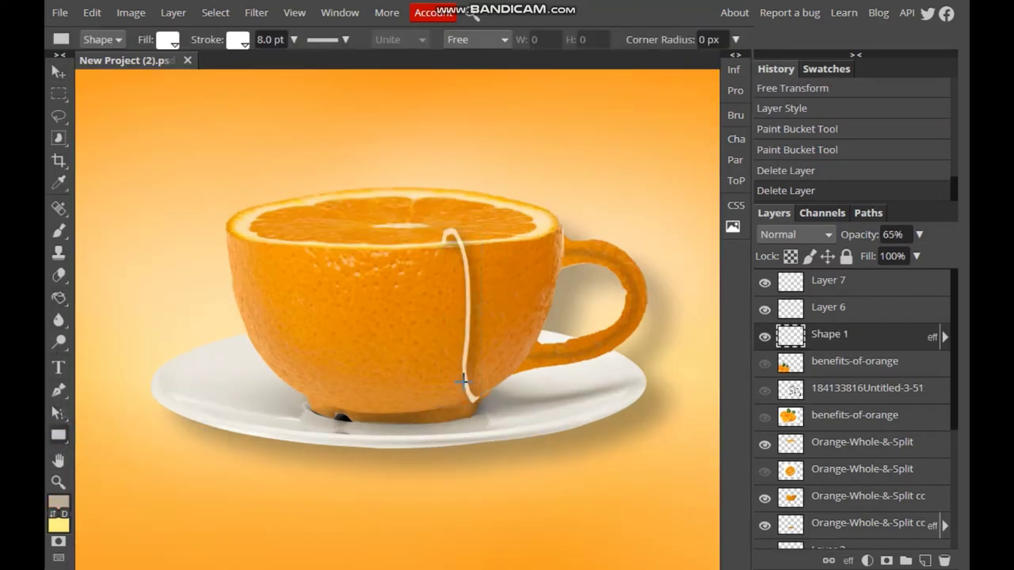
drag(451, 378, 498, 426)
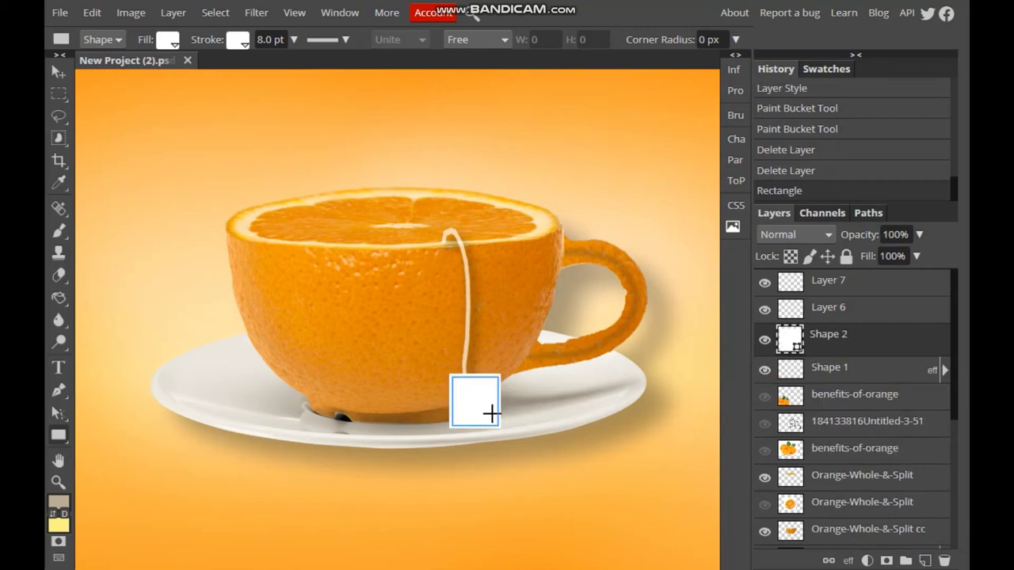
- Tilt the tag about 14 degrees and warp its bottom edge into a curve
click(58, 71)
drag(502, 370, 494, 362)
click(700, 39)
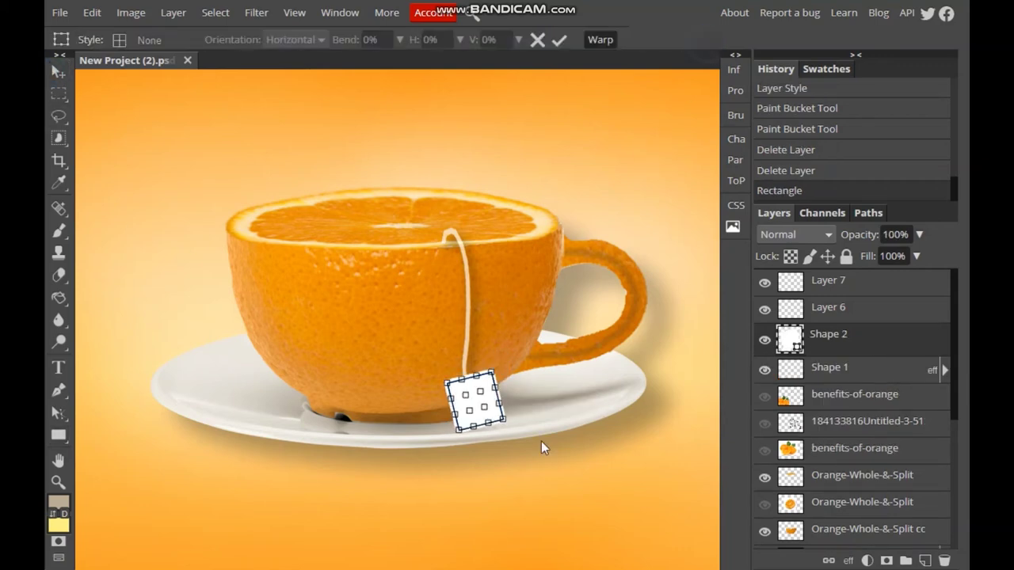
drag(459, 430, 488, 430)
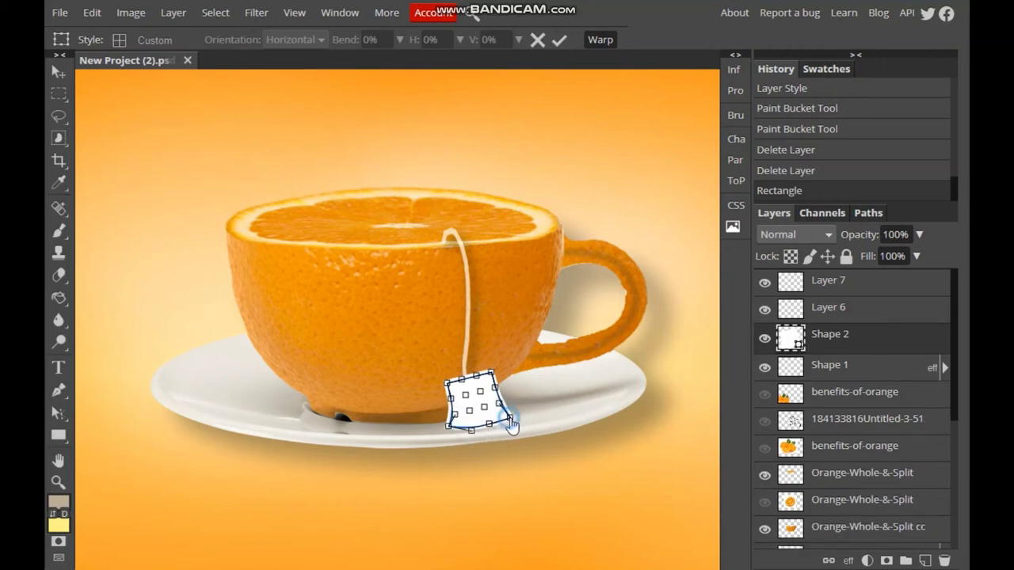
key(Return)
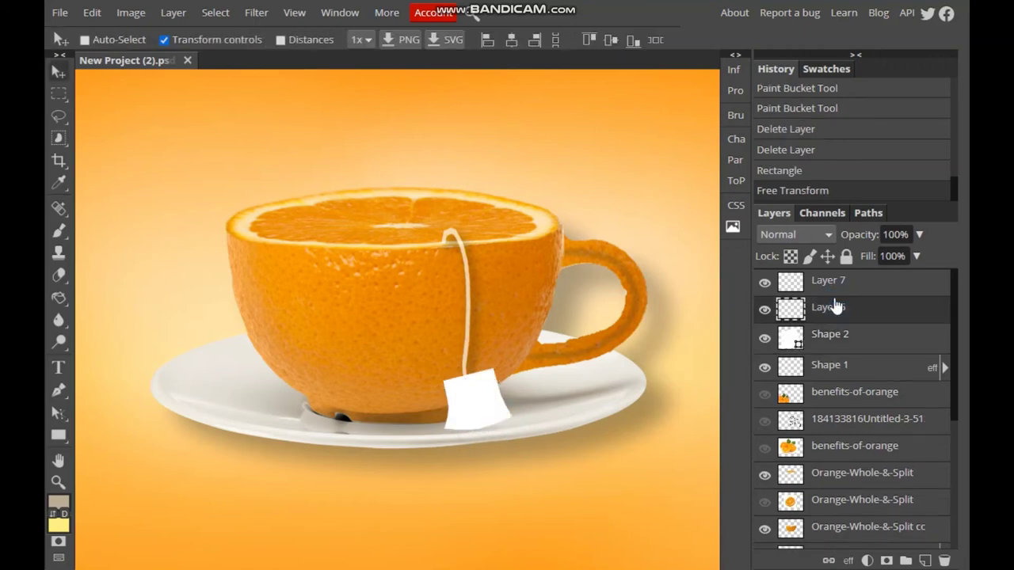
- Slightly resize and re-warp the tag, then nudge it a little left
drag(447, 427, 449, 430)
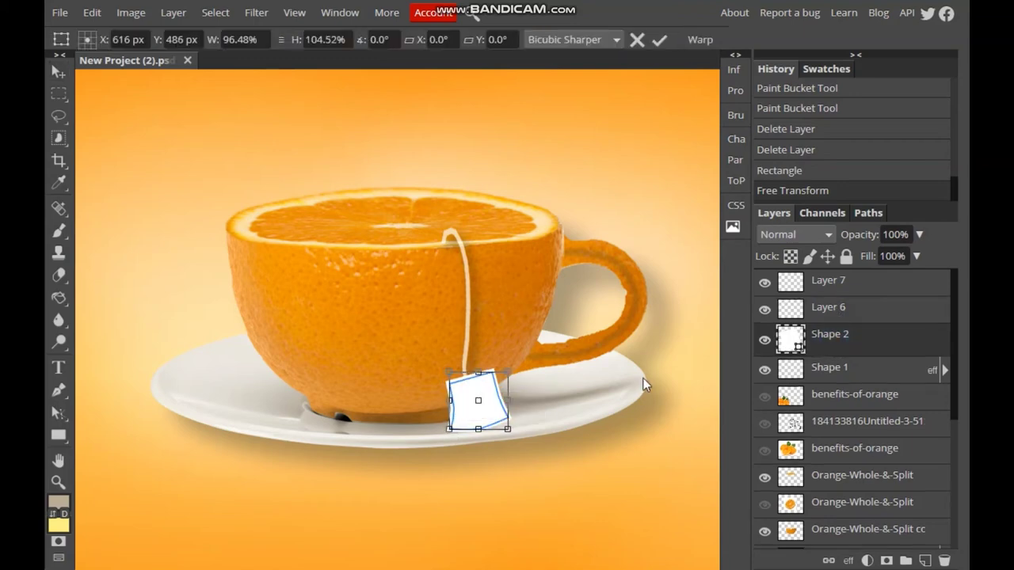
click(700, 38)
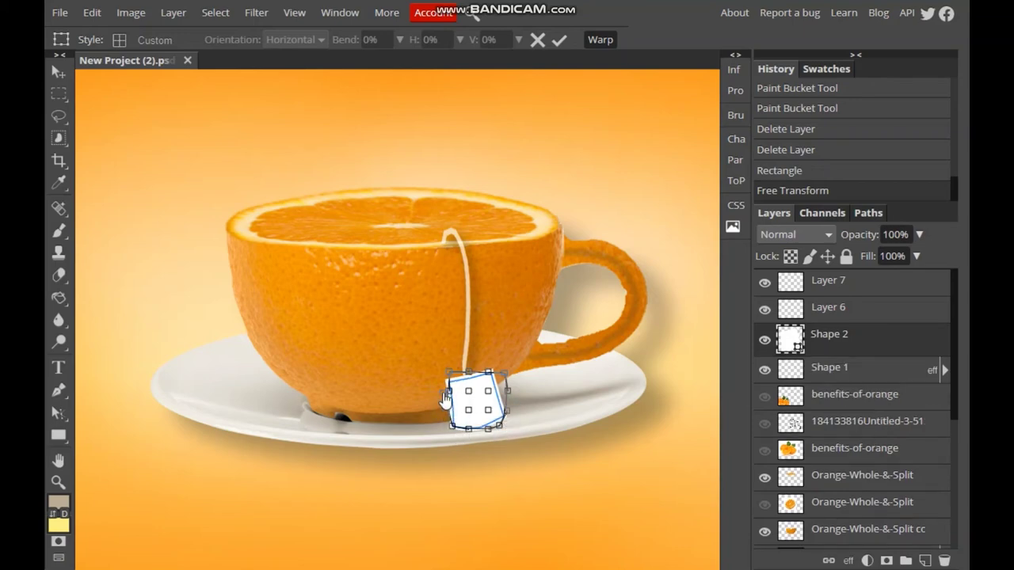
click(558, 39)
drag(480, 408, 476, 408)
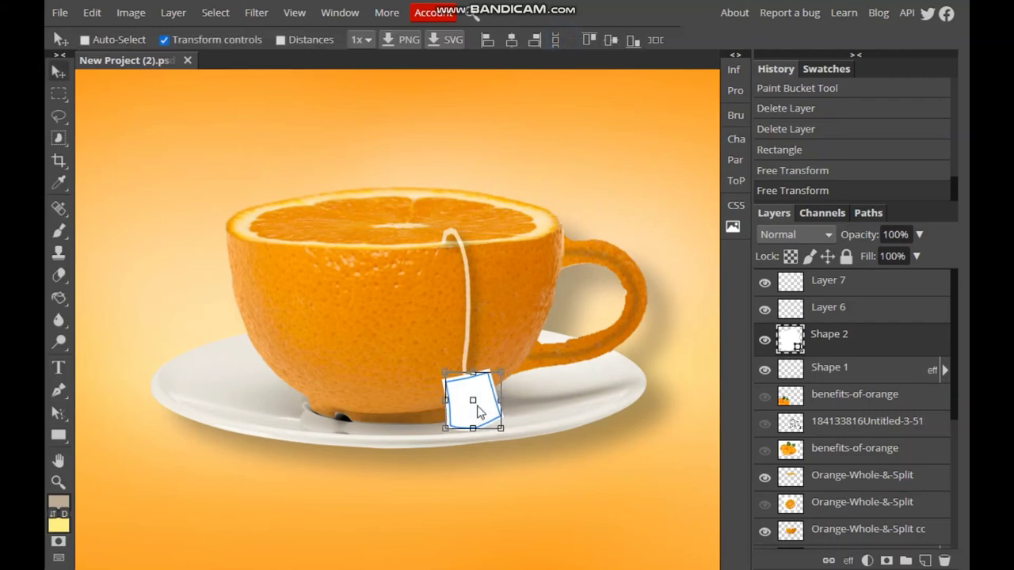
- Give the tag layer a 1 px Stroke outline
right_click(838, 339)
click(768, 125)
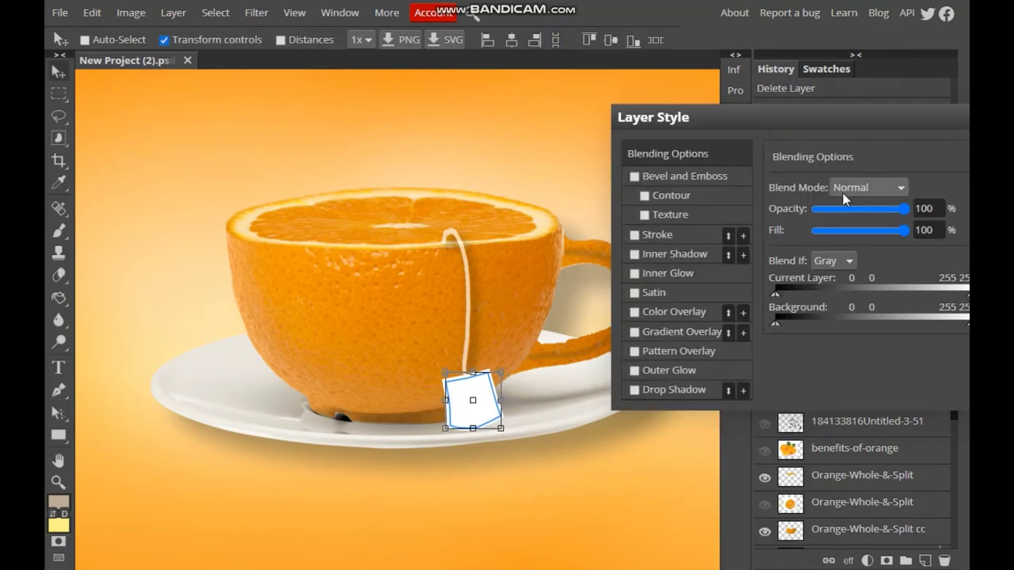
click(635, 234)
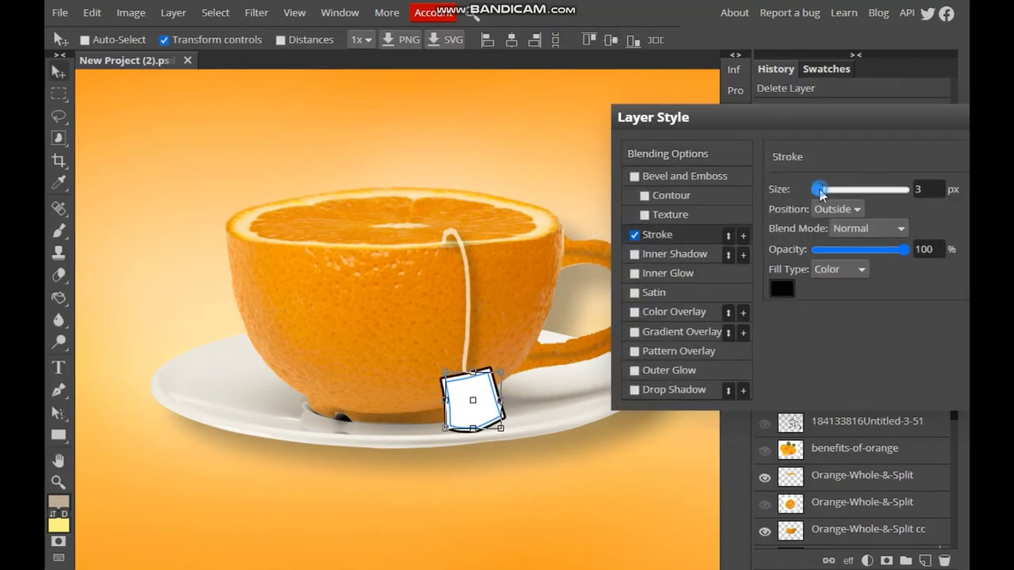
drag(820, 194, 815, 195)
key(Return)
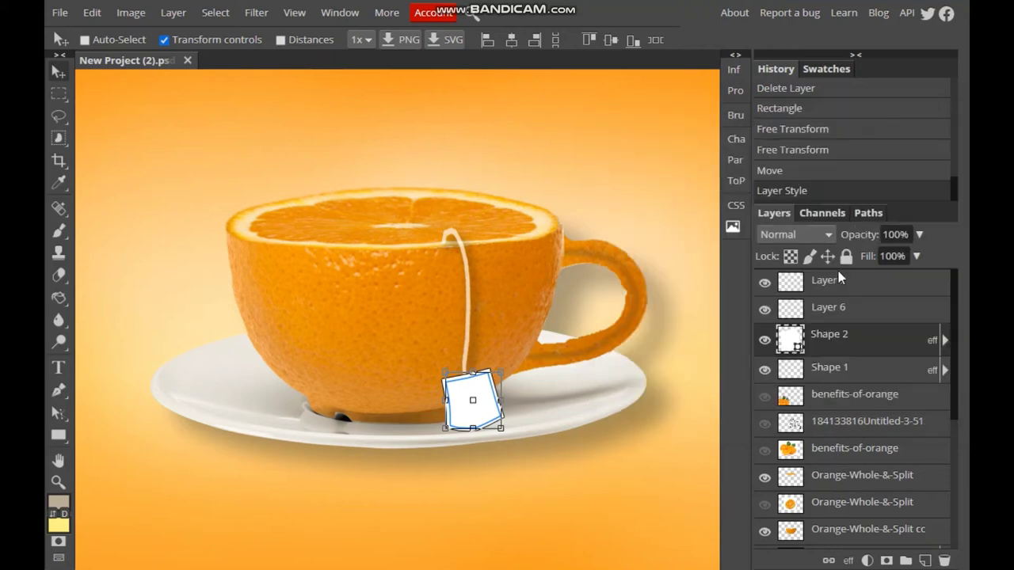
- Add a Drop Shadow layer style to the tag
right_click(823, 339)
click(717, 126)
click(656, 393)
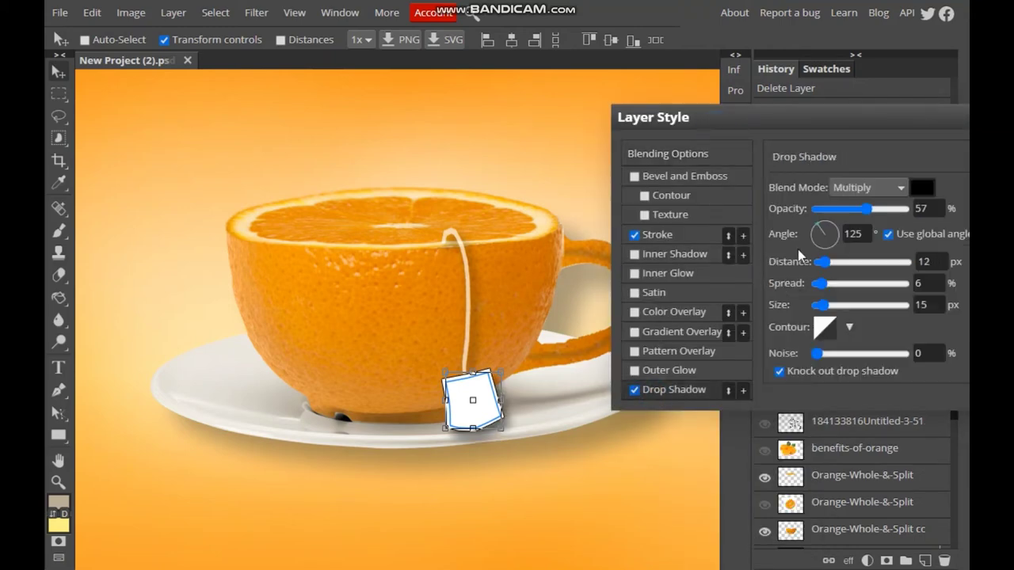
key(Return)
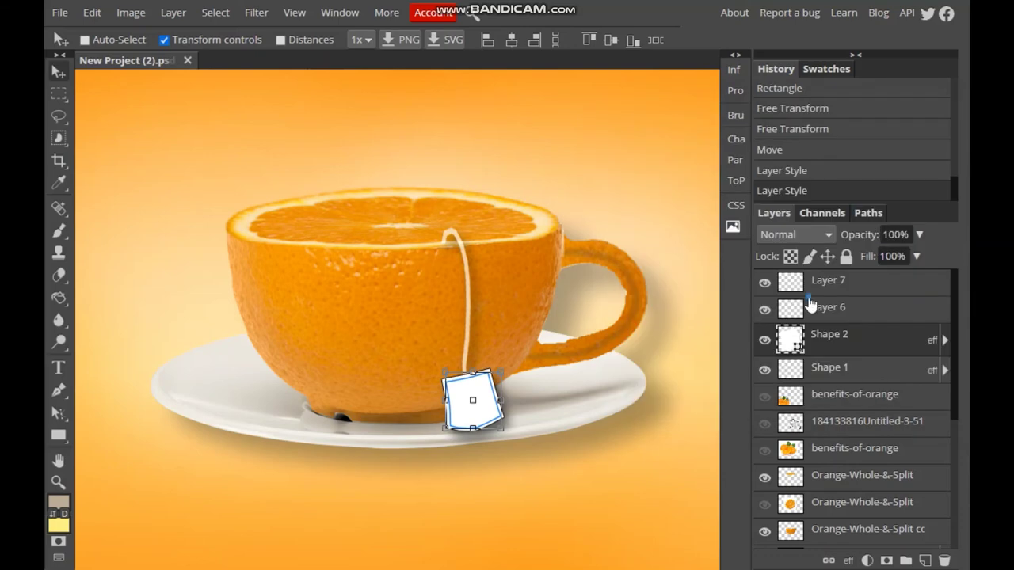
- Raise the string shape layer's style opacity to 100
click(810, 307)
click(816, 367)
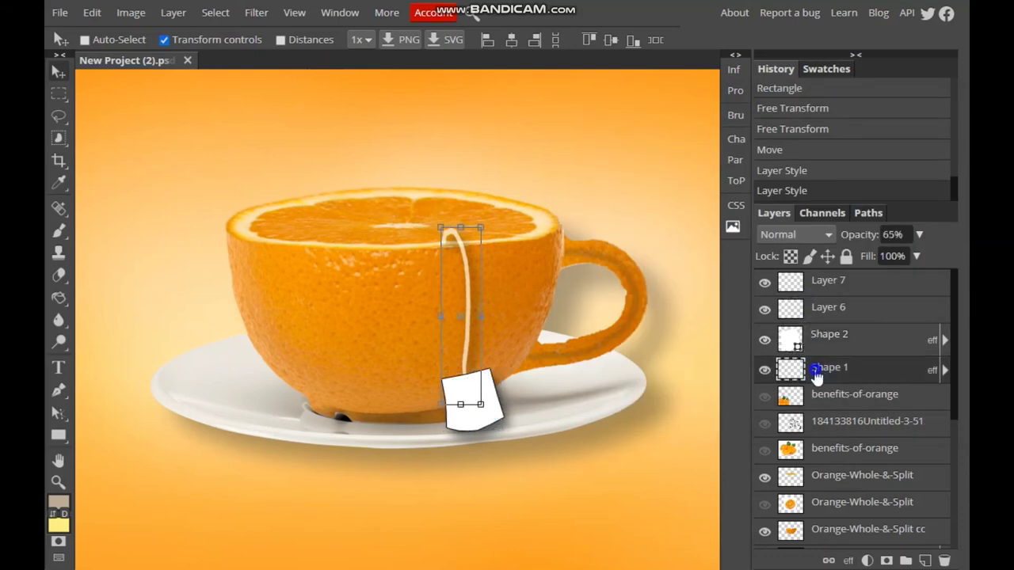
right_click(816, 367)
click(675, 128)
drag(901, 209, 919, 210)
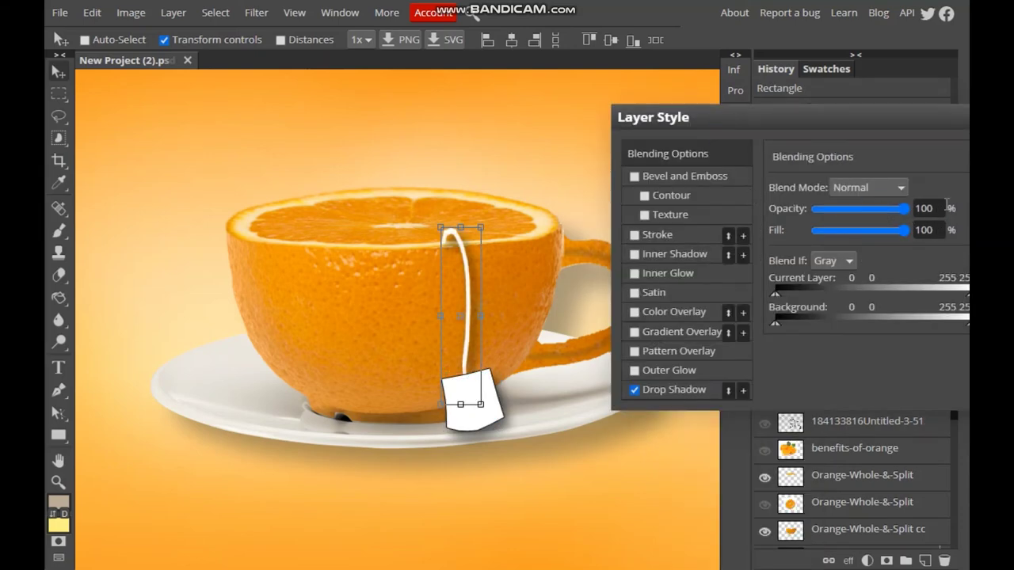
key(Return)
- Brush a black hole dot on the tag on Layer 7, then fit to screen
click(852, 285)
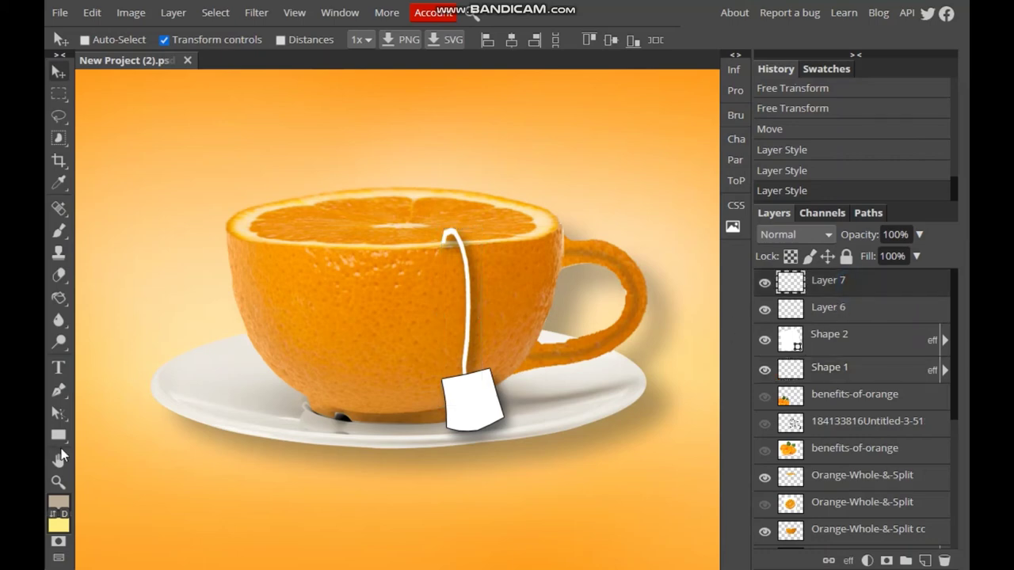
click(58, 502)
click(303, 347)
click(58, 230)
click(467, 382)
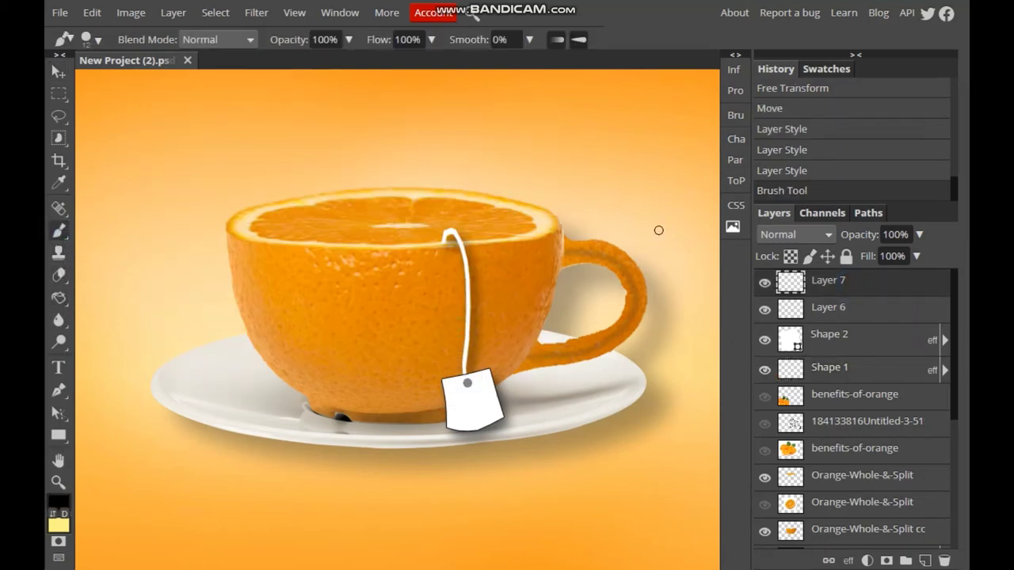
key(ctrl+0)
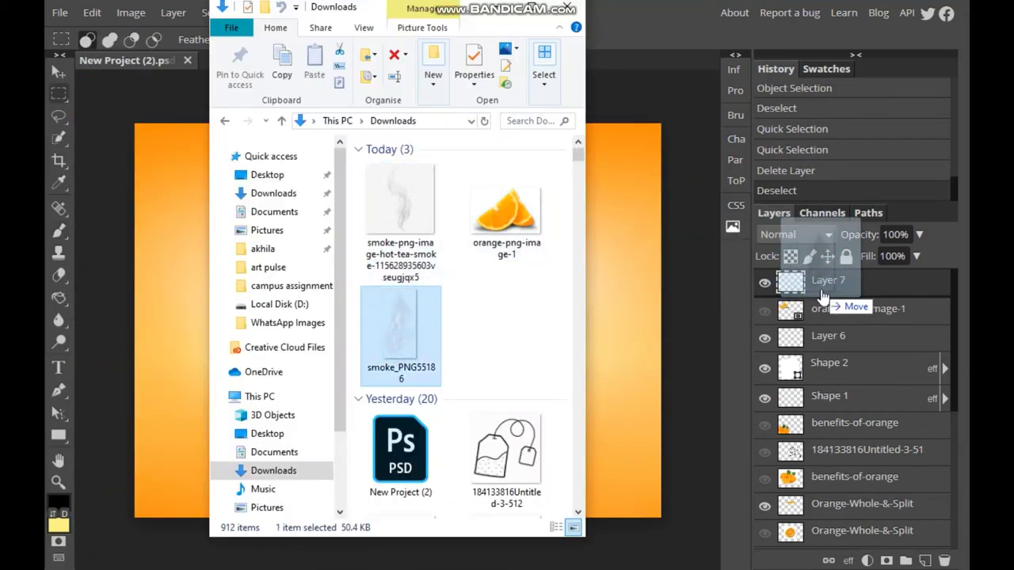
- Bring the smoke_PNG55186 steam image into the document over the cup
drag(396, 316, 827, 291)
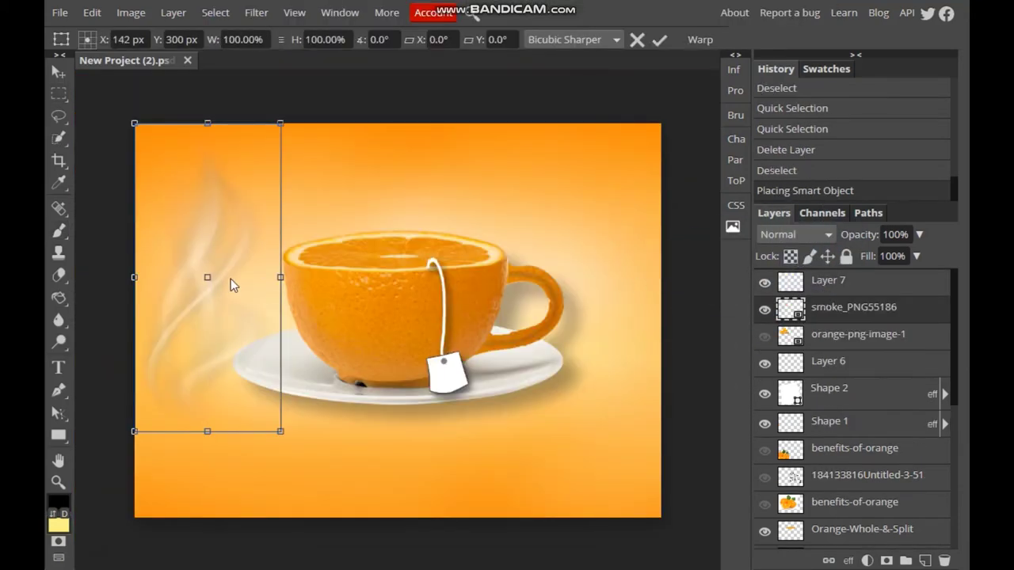
drag(233, 261, 418, 242)
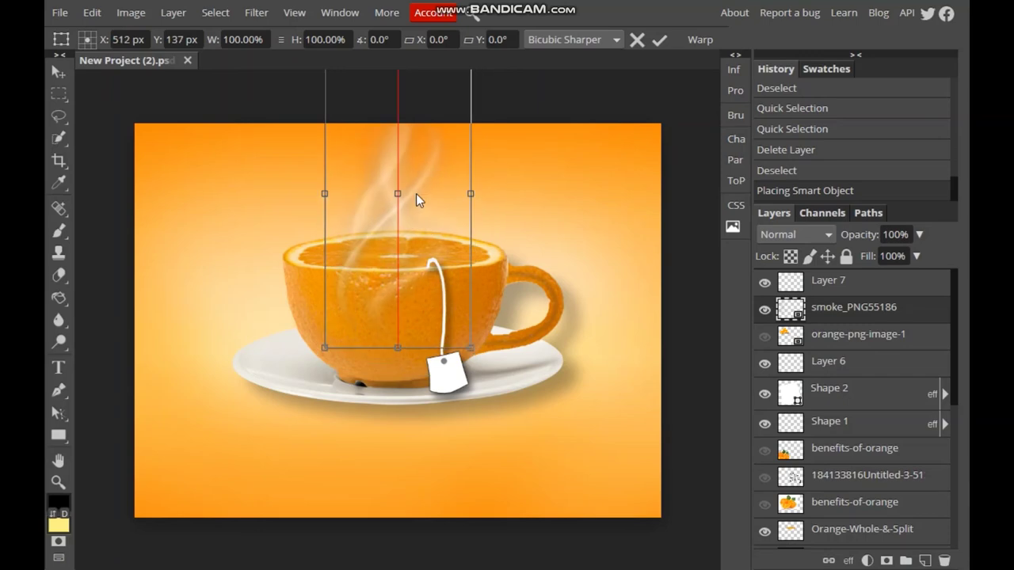
scroll(824, 386, down, 3)
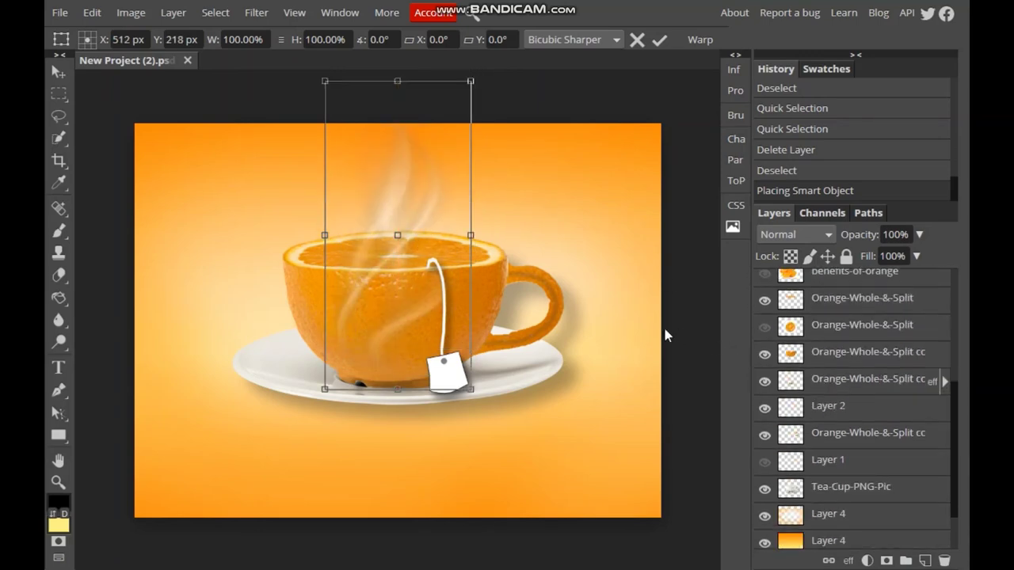
drag(420, 340, 436, 333)
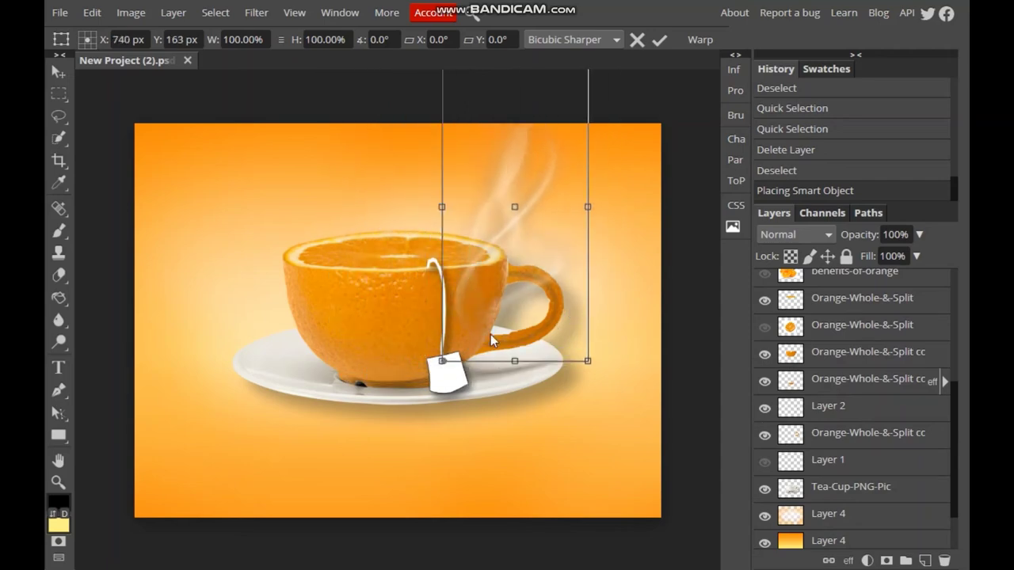
- Shrink the steam to about 63% by 53% and set it on the cup rim
drag(485, 380, 444, 269)
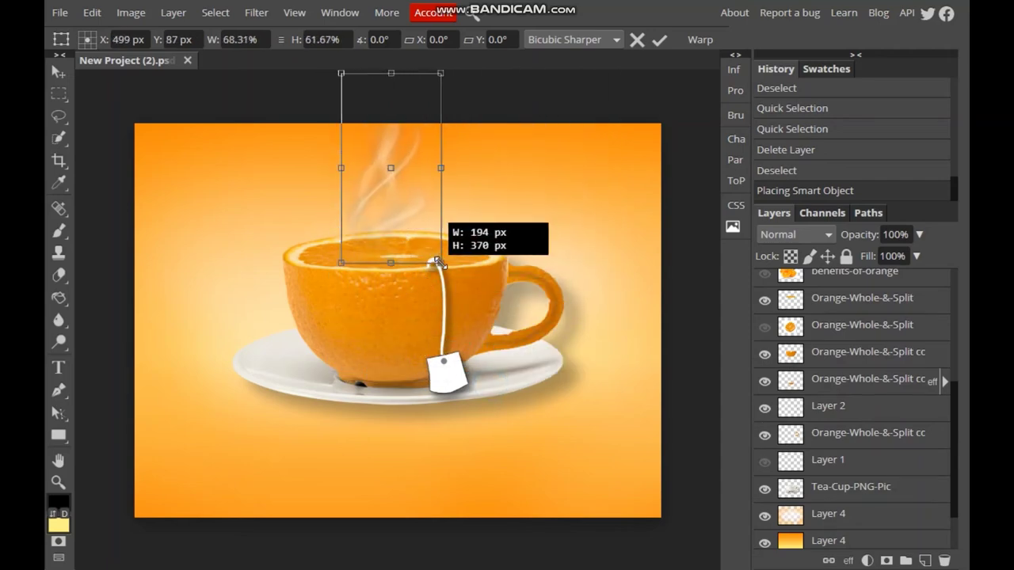
drag(410, 205, 410, 266)
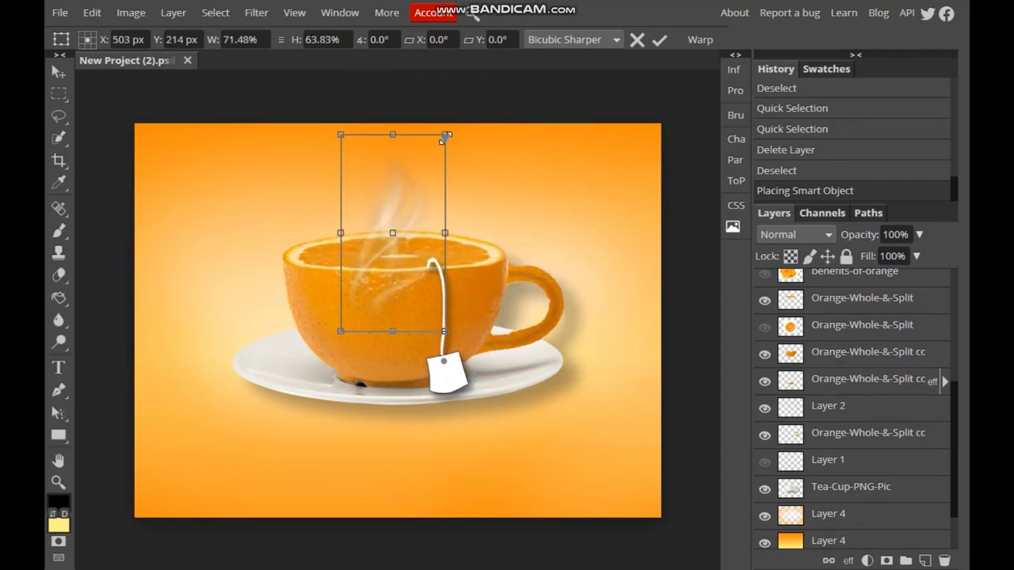
drag(446, 137, 433, 169)
mouse_move(406, 278)
mouse_down()
mouse_move(410, 240)
mouse_move(401, 233)
mouse_move(420, 234)
mouse_up()
- Open the steam layer's Blending Options and try Dissolve and Darken blend modes
scroll(814, 305, up, 3)
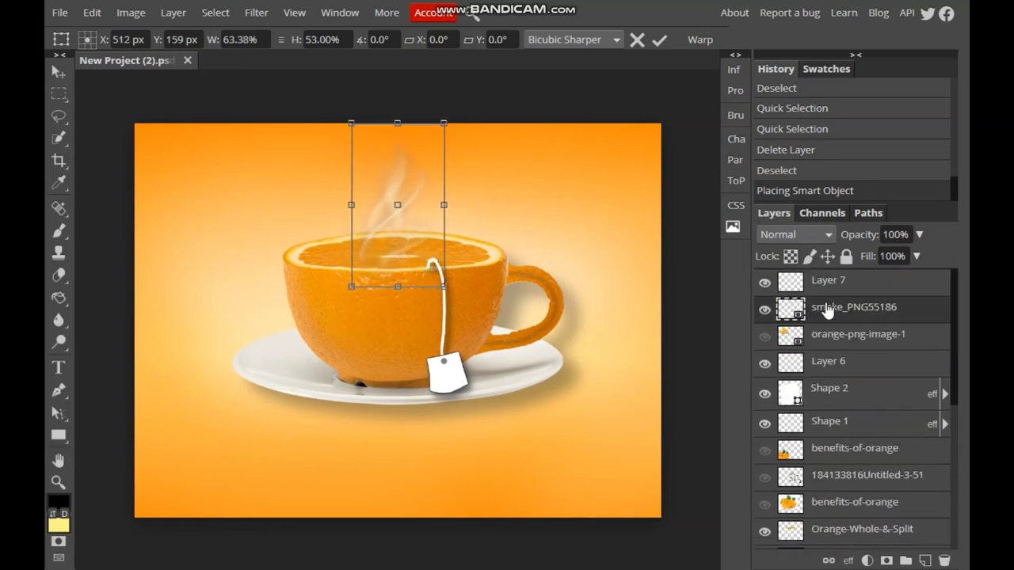
right_click(823, 306)
click(716, 125)
click(875, 188)
click(856, 220)
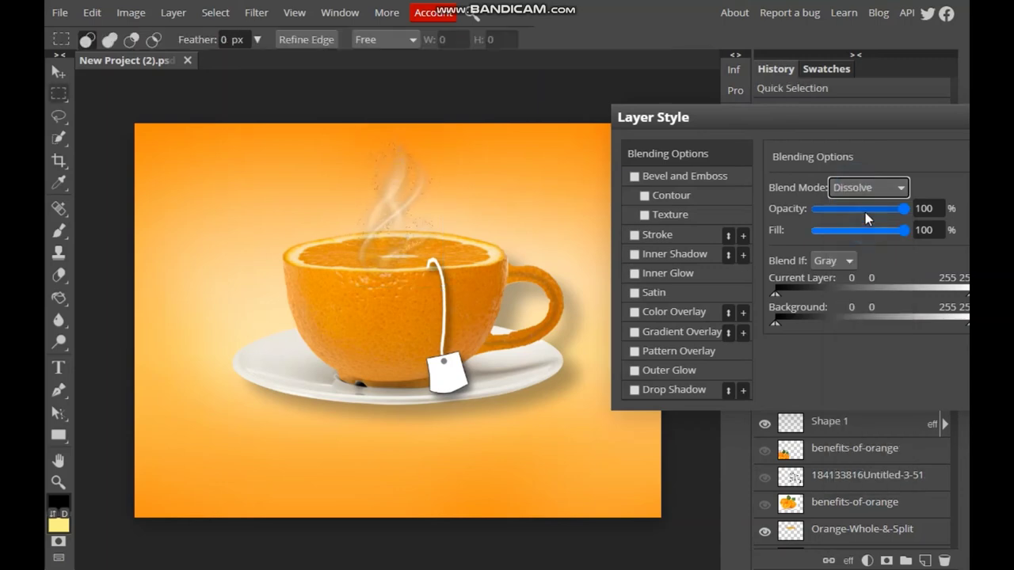
click(869, 187)
click(852, 247)
- Try Multiply and Lighten, then settle the steam layer on Screen blend mode
click(869, 188)
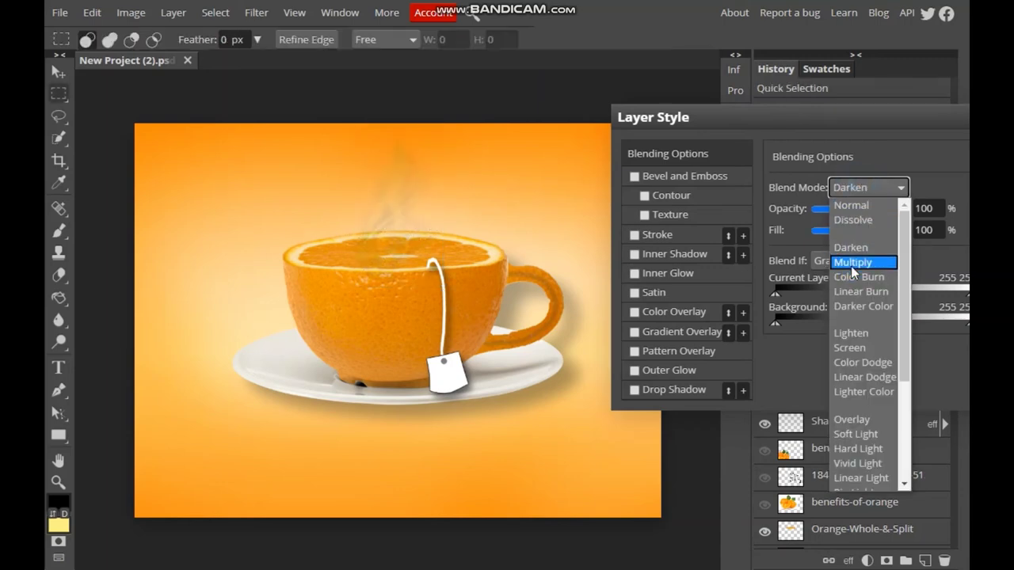
click(853, 263)
click(855, 188)
click(853, 334)
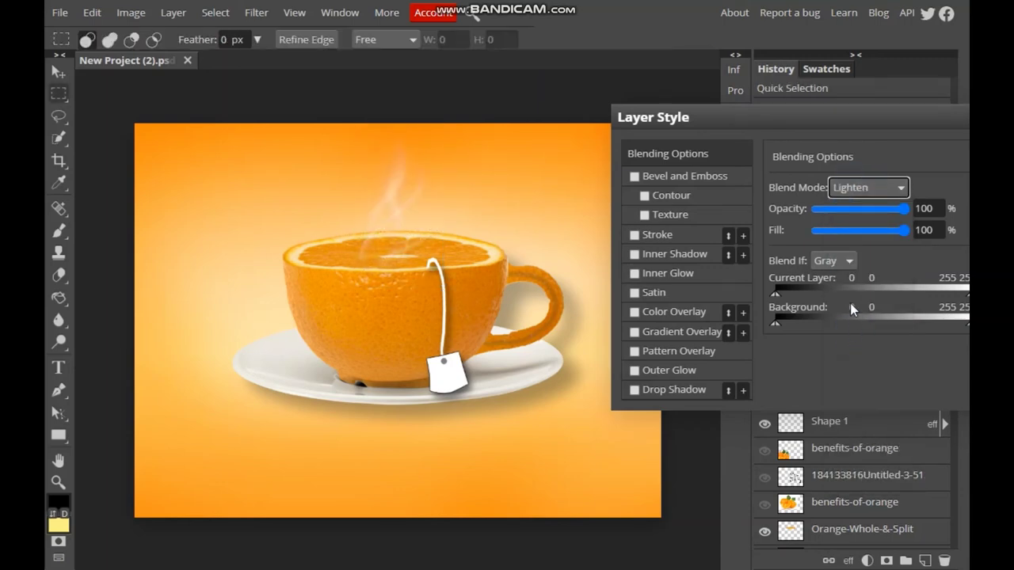
click(868, 191)
click(875, 347)
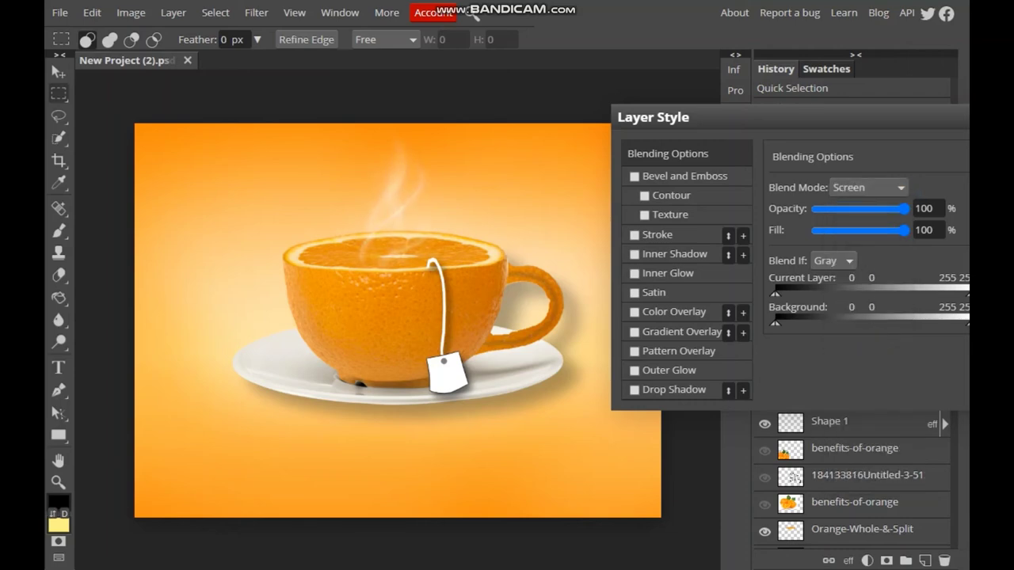
key(Return)
- Nudge the steam slightly up and left into its final spot
key(v)
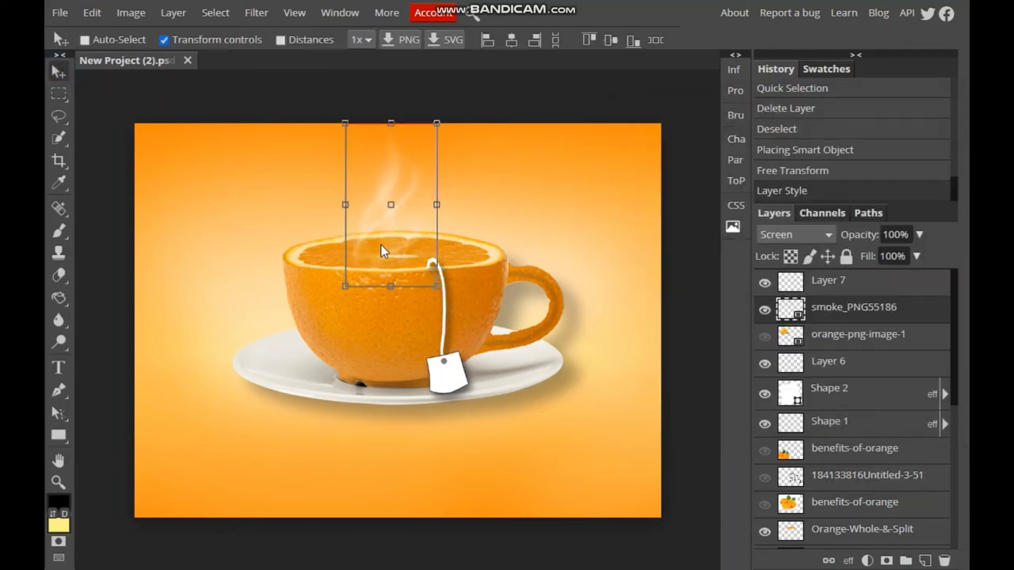
drag(381, 244, 385, 242)
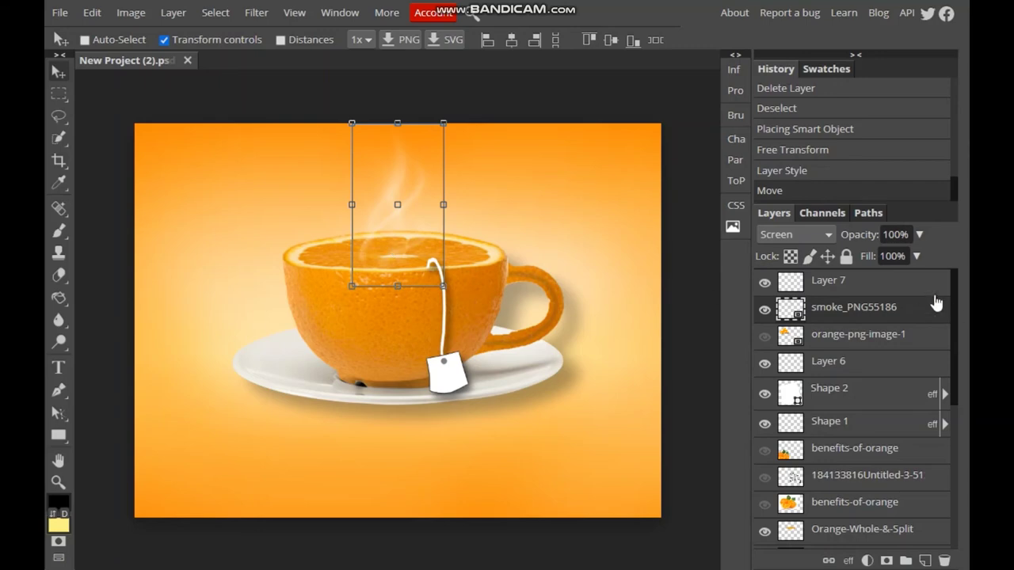
click(872, 290)
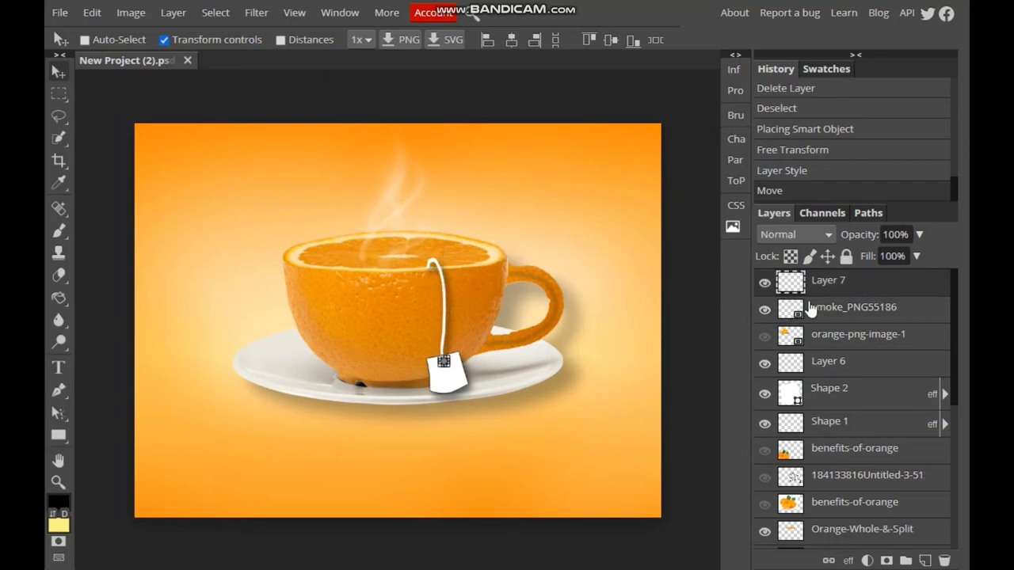
- Select the handle's Layer 2 further down the Layers panel
scroll(820, 444, down, 2)
click(820, 416)
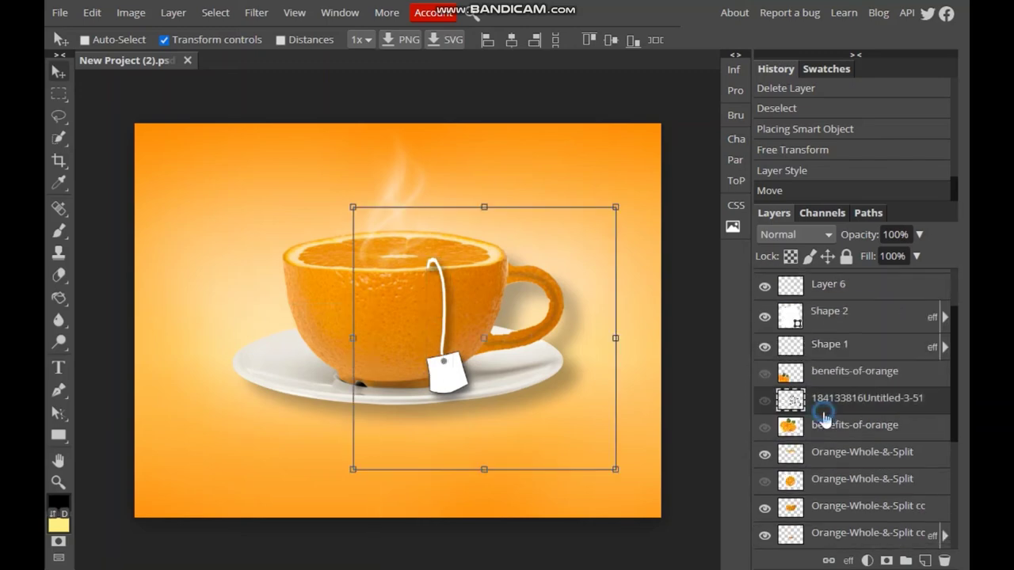
scroll(820, 415, down, 3)
click(822, 382)
click(824, 409)
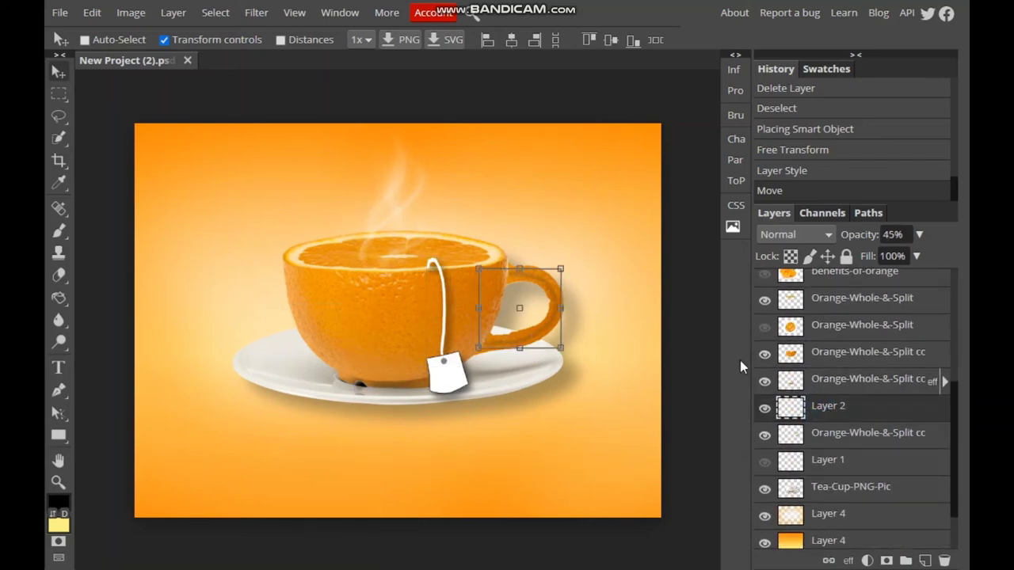
- Zoom in on the cup handle and sample its orange with the Eyedropper
key(ctrl+plus)
key(ctrl+plus)
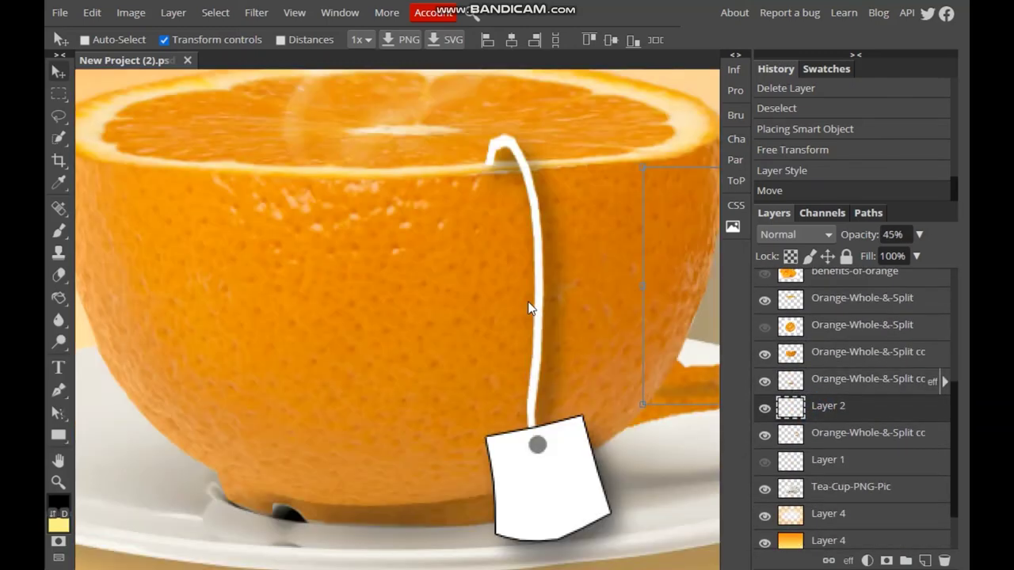
key(h)
drag(591, 373, 222, 413)
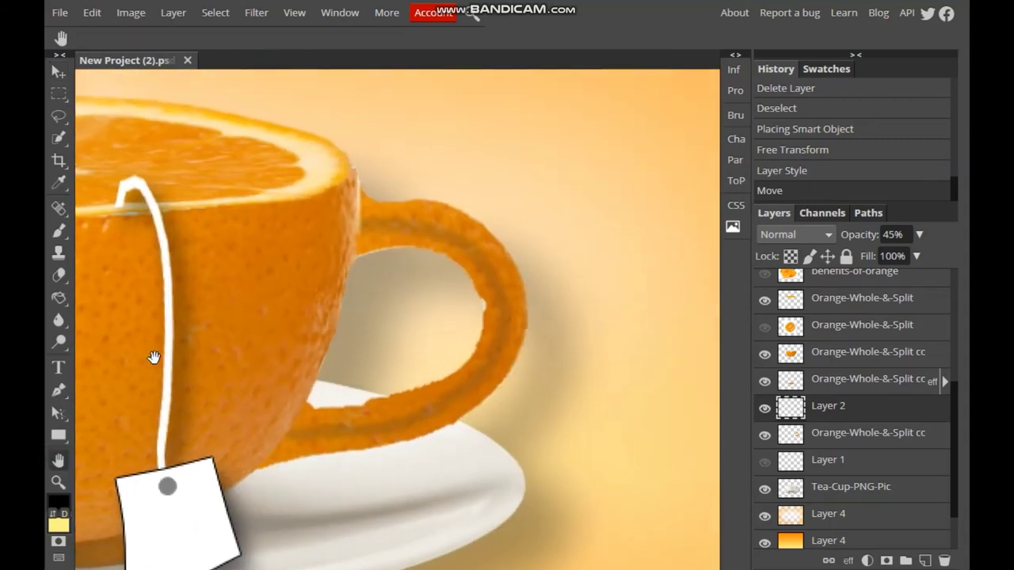
click(58, 140)
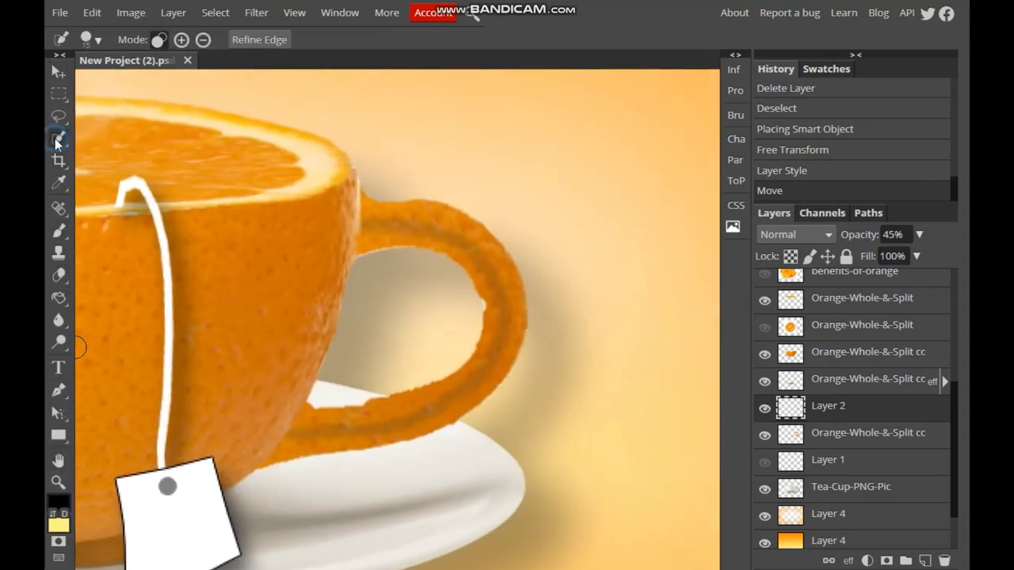
click(58, 183)
click(366, 256)
- Erase stray orange along the handle on Layer 2
key(b)
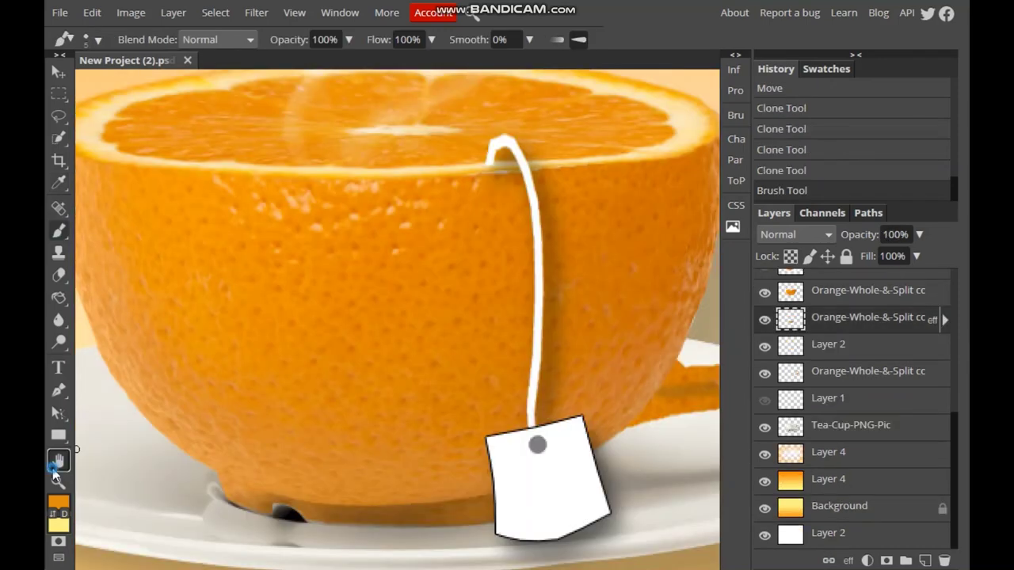
click(58, 460)
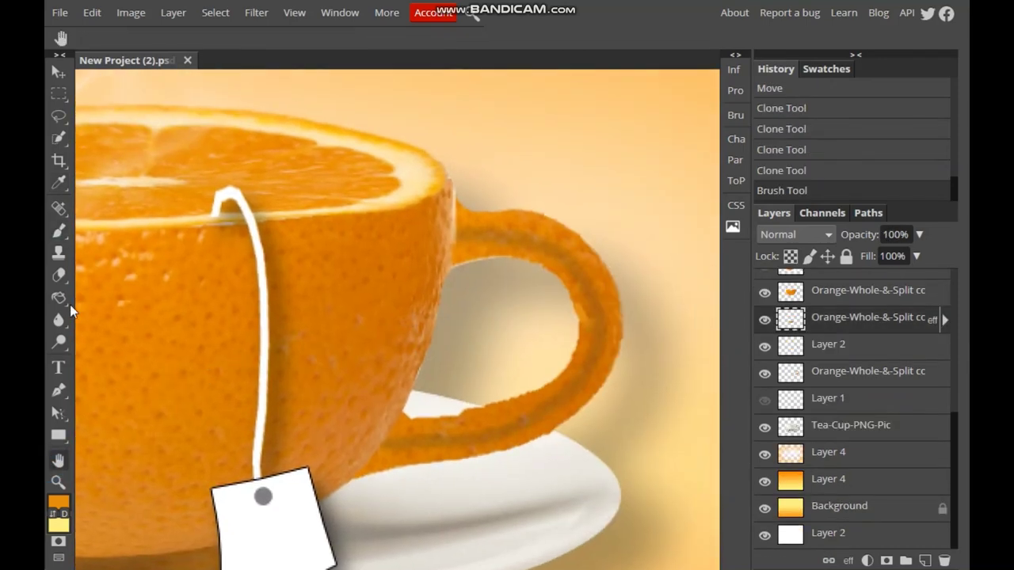
click(58, 274)
click(466, 399)
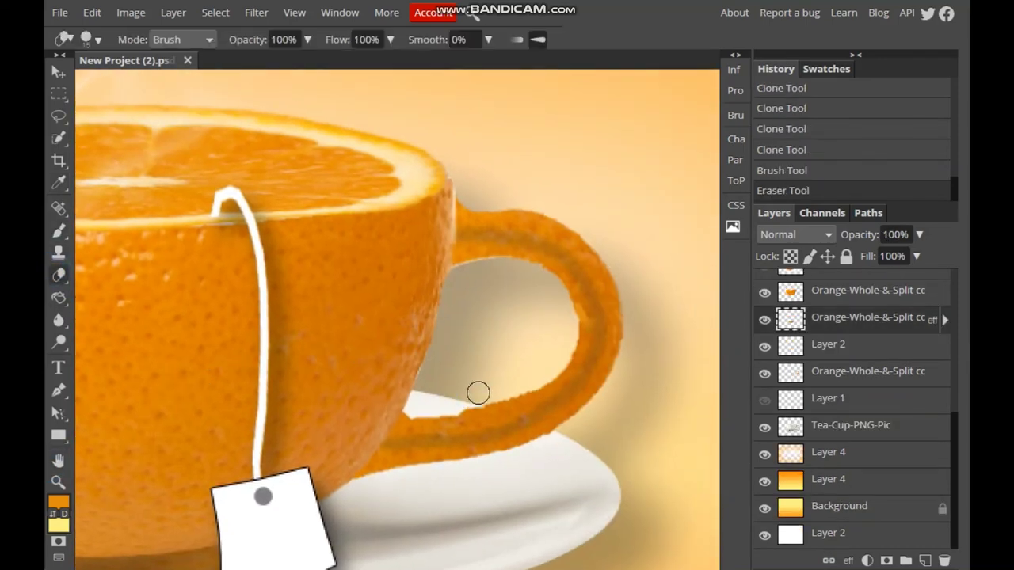
click(50, 72)
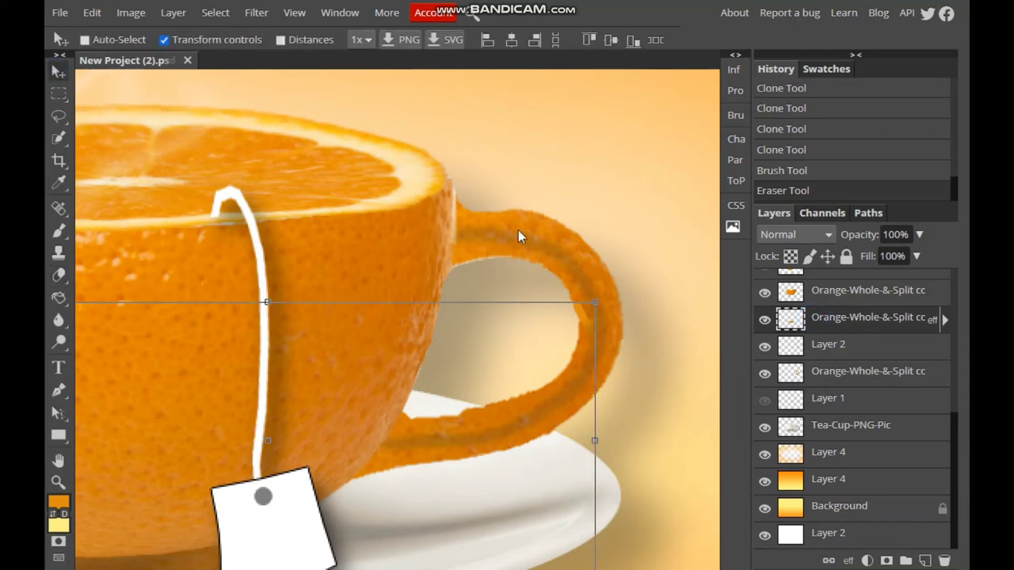
click(816, 349)
click(57, 274)
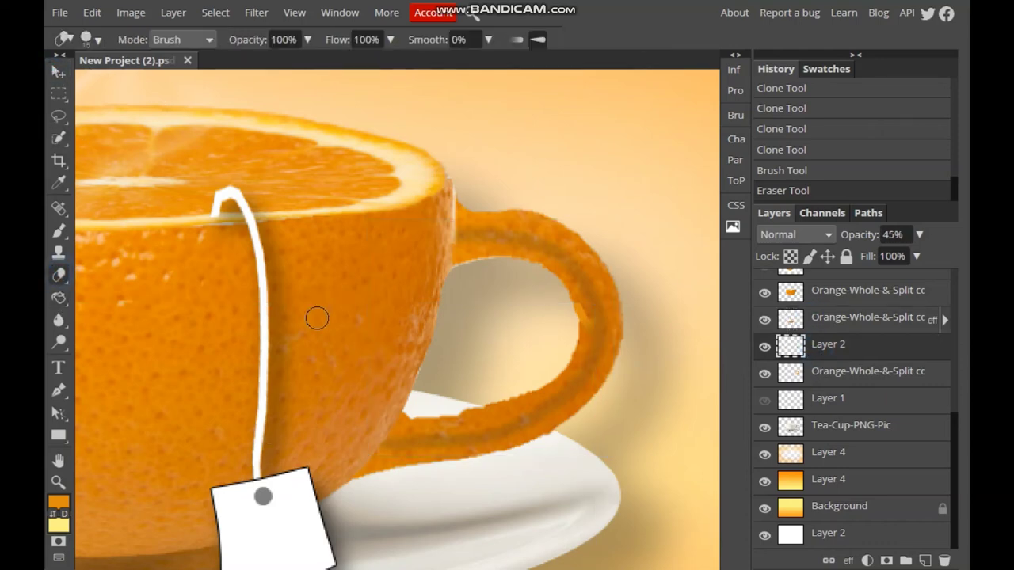
click(464, 401)
click(475, 400)
- Erase the handle's inner curve on the lower Orange-Whole-&-Split cc layer, then fit to screen
click(829, 320)
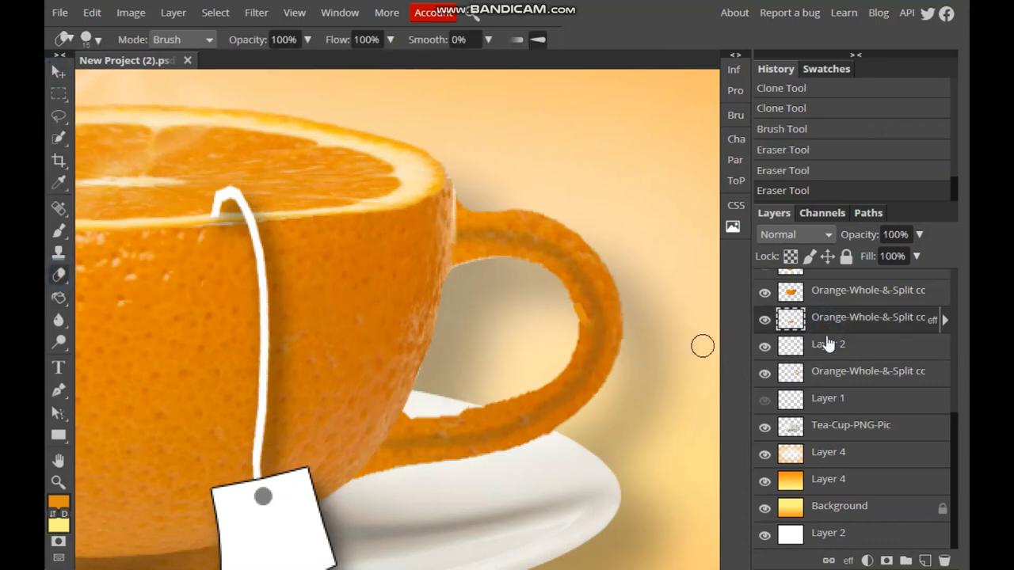
click(58, 72)
click(827, 371)
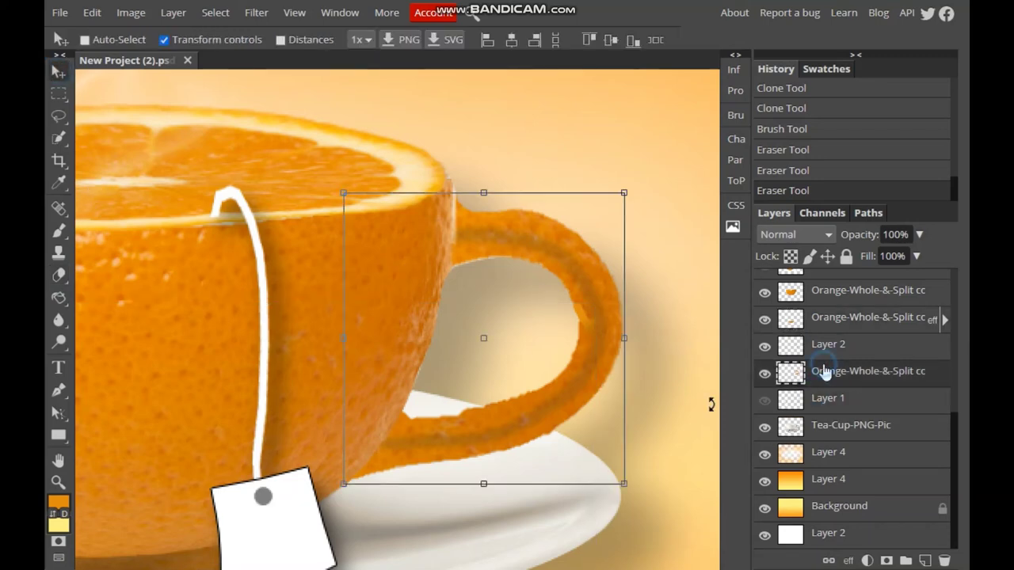
click(58, 274)
click(462, 406)
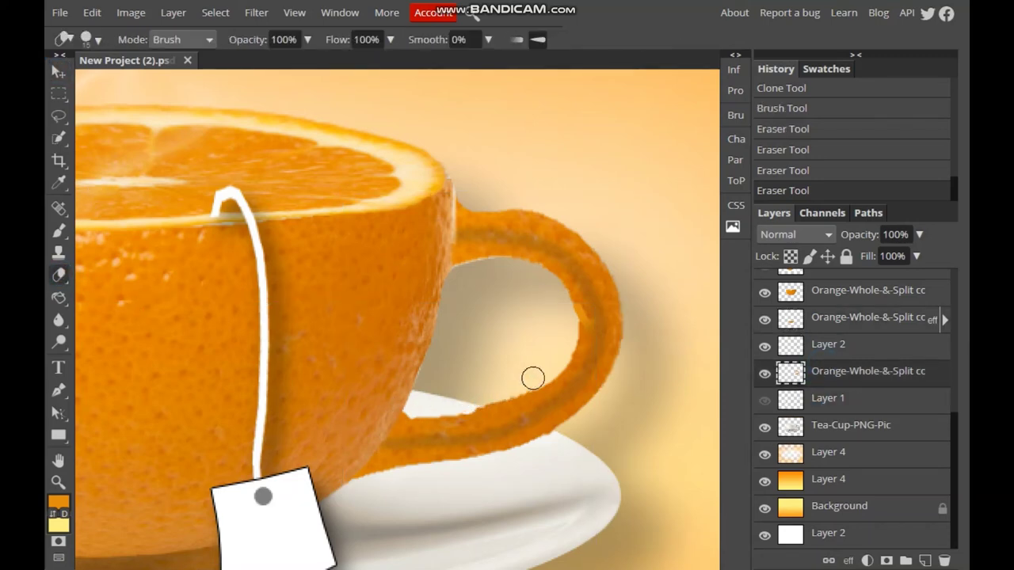
drag(466, 400, 486, 394)
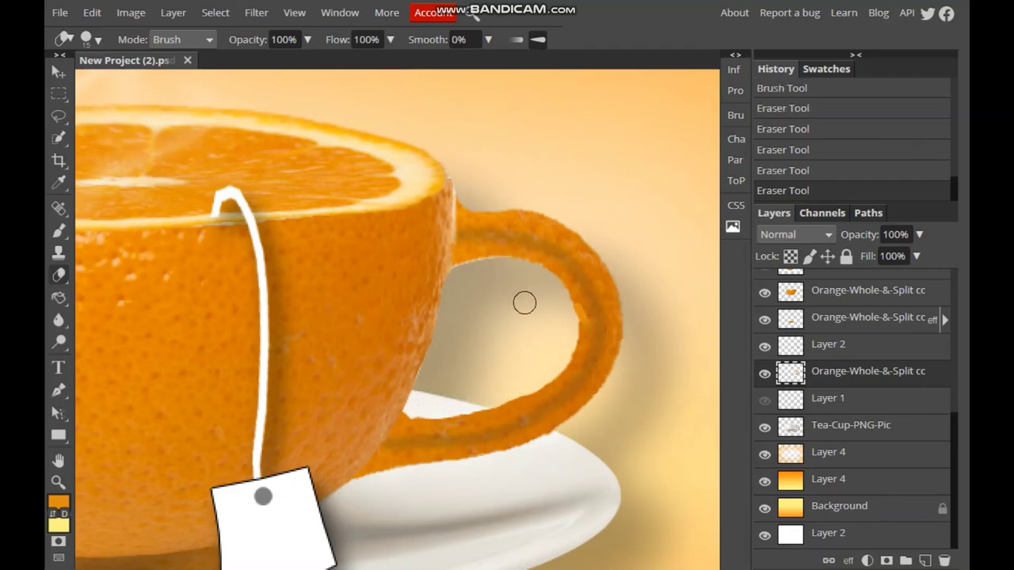
key(ctrl+0)
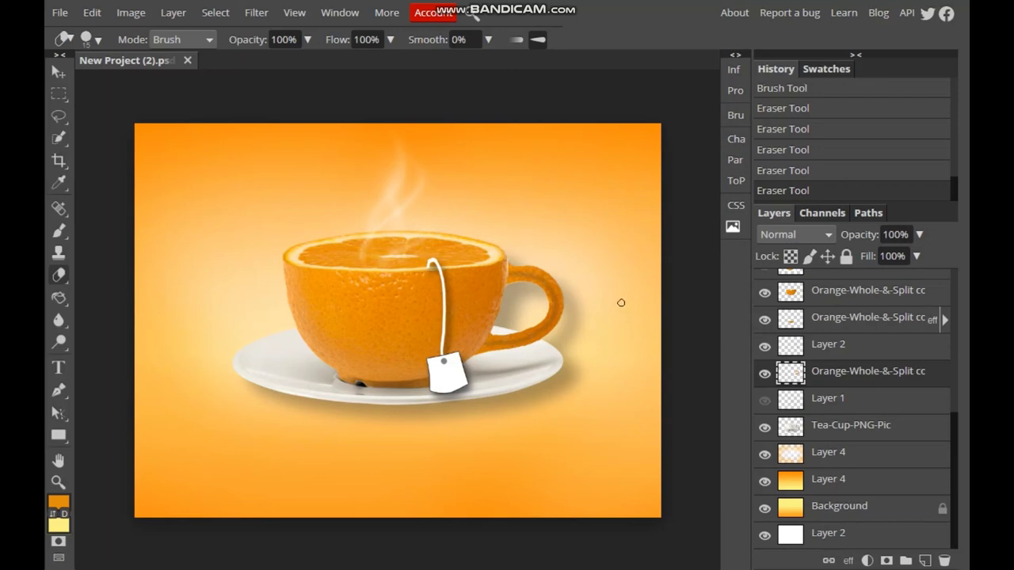
- Set the painting colour to mid grey #818181
click(49, 502)
click(163, 248)
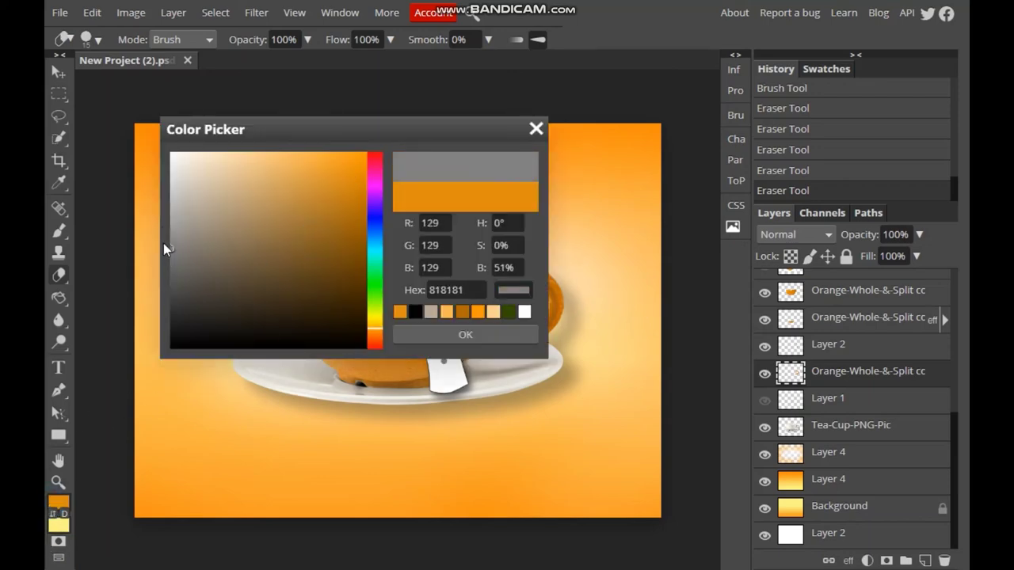
click(192, 261)
click(404, 333)
- Choose a soft 0%-hardness round brush at about 282 px and 57% opacity
click(58, 230)
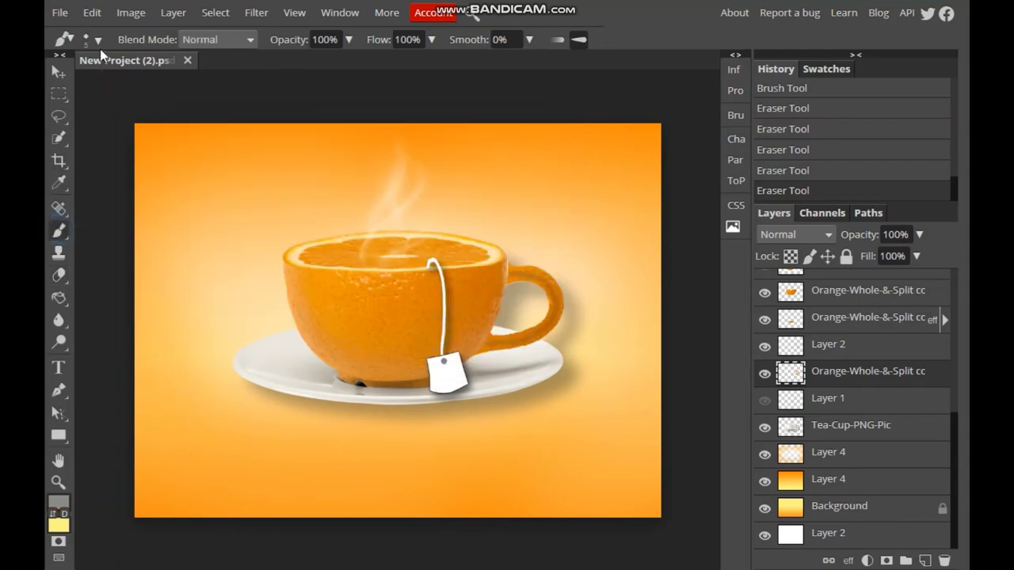
click(92, 39)
click(228, 140)
mouse_move(93, 83)
mouse_down()
mouse_move(228, 83)
mouse_move(182, 87)
mouse_up()
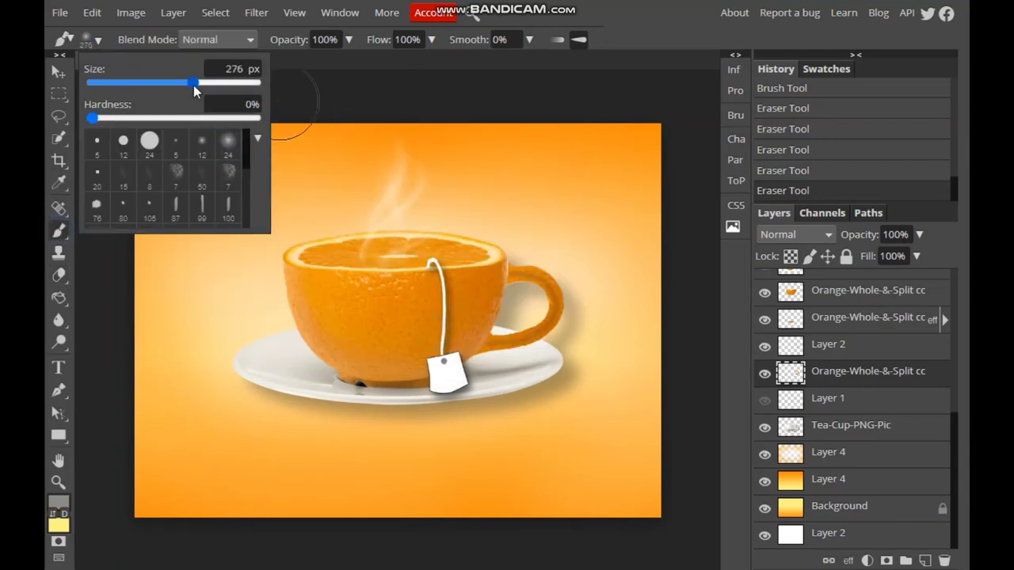
click(318, 93)
click(349, 39)
drag(356, 63, 320, 64)
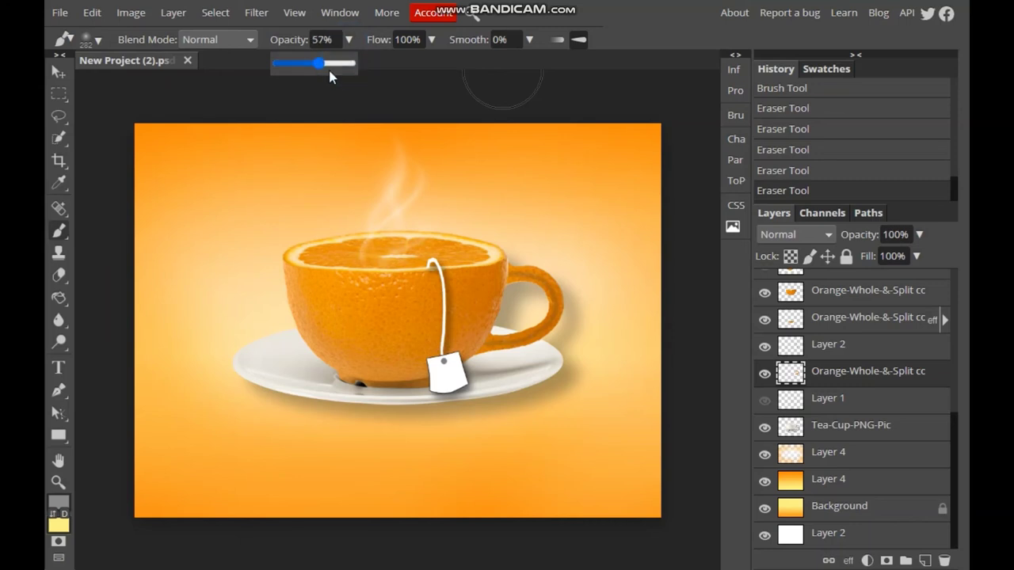
- Paint two trial grey strokes and undo both
mouse_move(198, 189)
mouse_down()
mouse_move(607, 167)
mouse_move(665, 180)
mouse_up()
click(819, 171)
drag(578, 202, 491, 230)
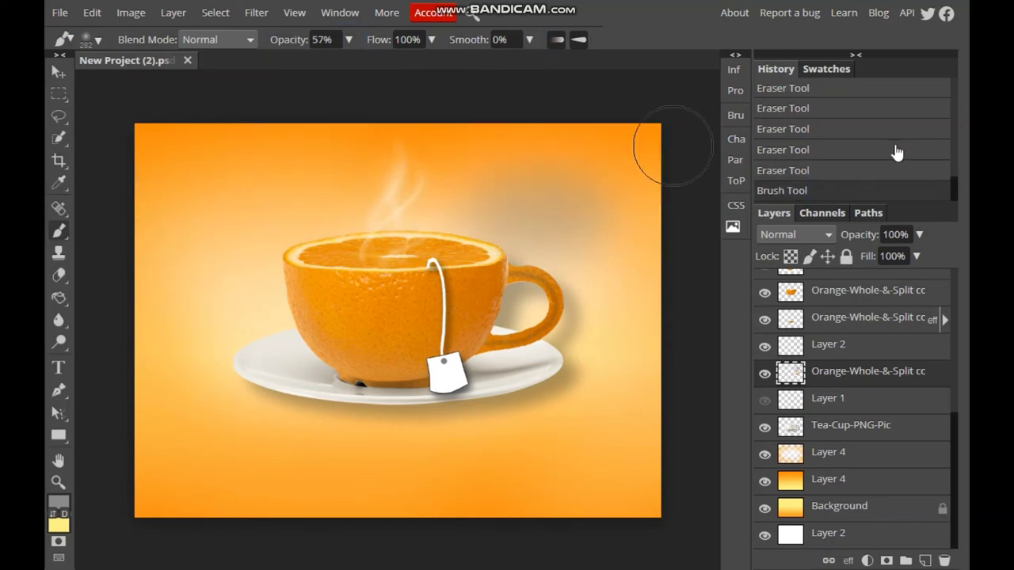
click(819, 171)
scroll(834, 332, up, 5)
- Add a new empty layer above the smoke layer and move it lower in the stack
click(816, 282)
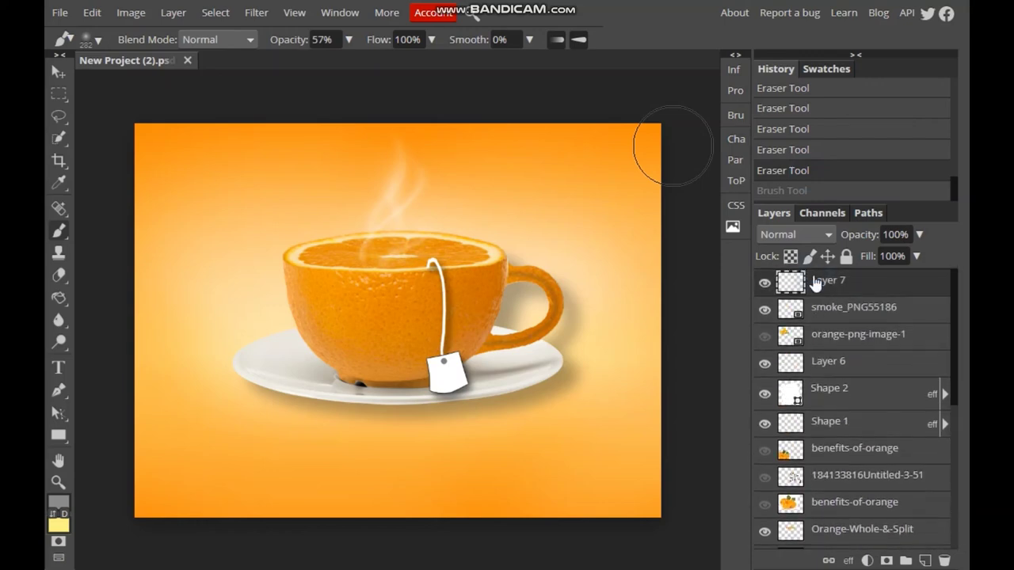
click(57, 69)
click(814, 317)
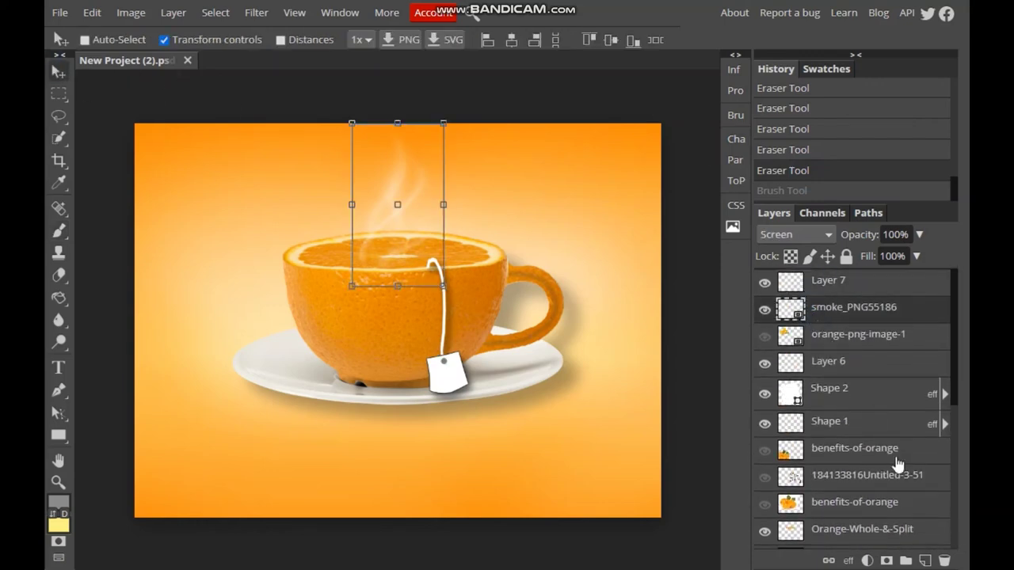
click(924, 560)
drag(824, 311, 828, 352)
- Brush trial grey haze strokes across the canvas and undo them
click(58, 230)
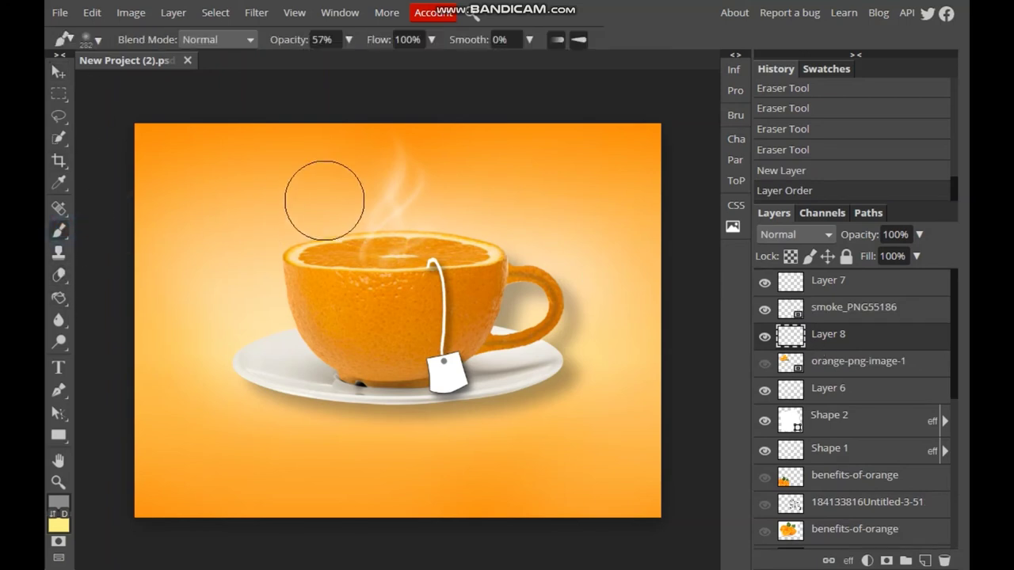
drag(256, 198, 697, 230)
click(825, 173)
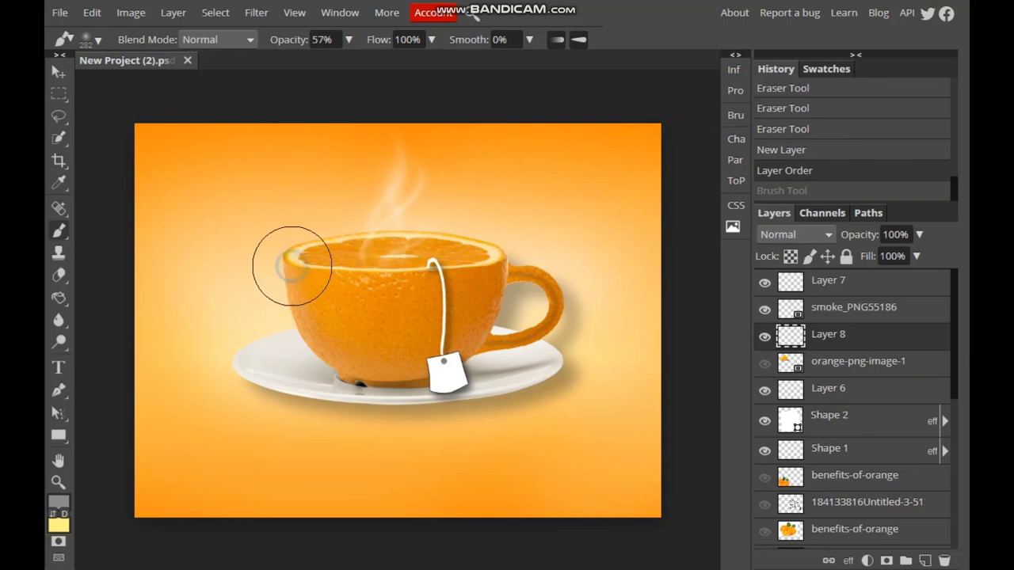
drag(291, 266, 493, 237)
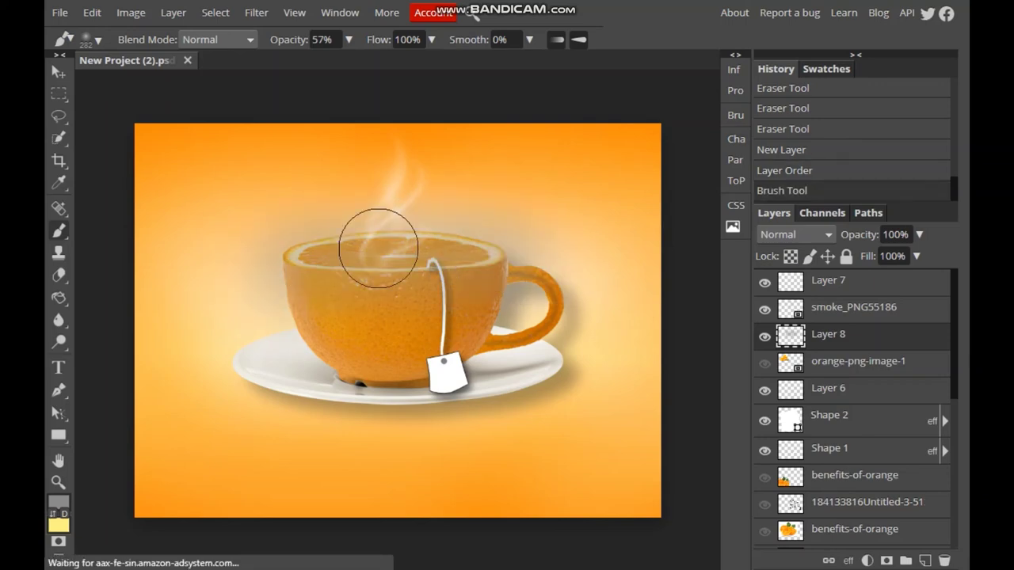
click(792, 175)
scroll(812, 388, down, 1)
- Add a new Layer 8 directly beneath the Tea-Cup-PNG-Pic layer
click(828, 366)
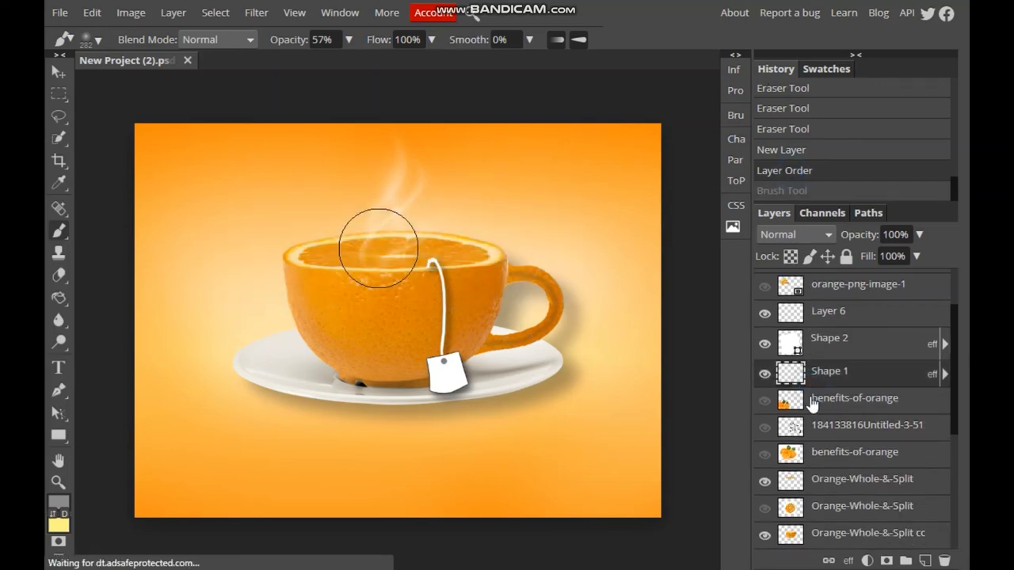
scroll(814, 436, down, 3)
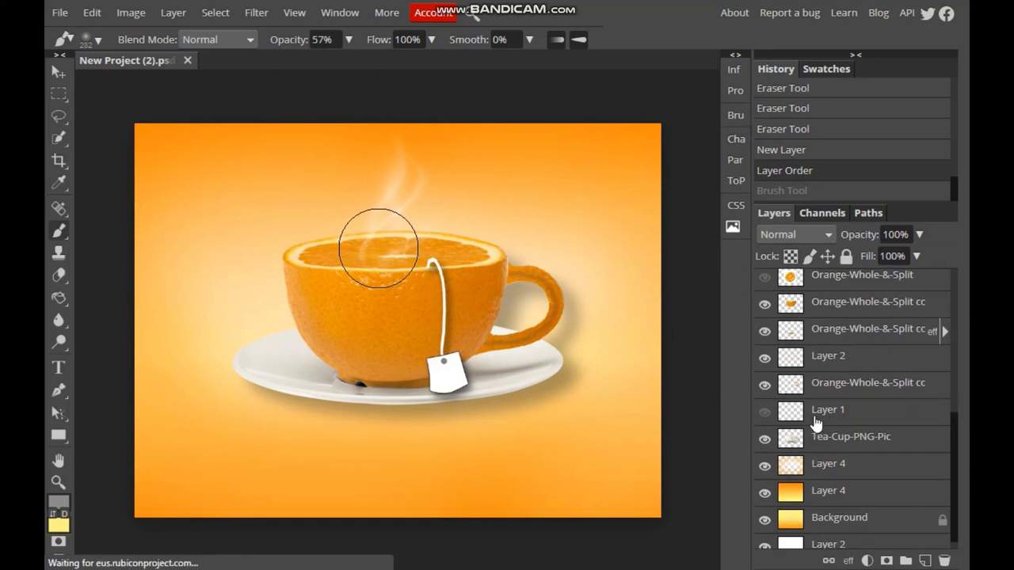
click(816, 446)
click(924, 561)
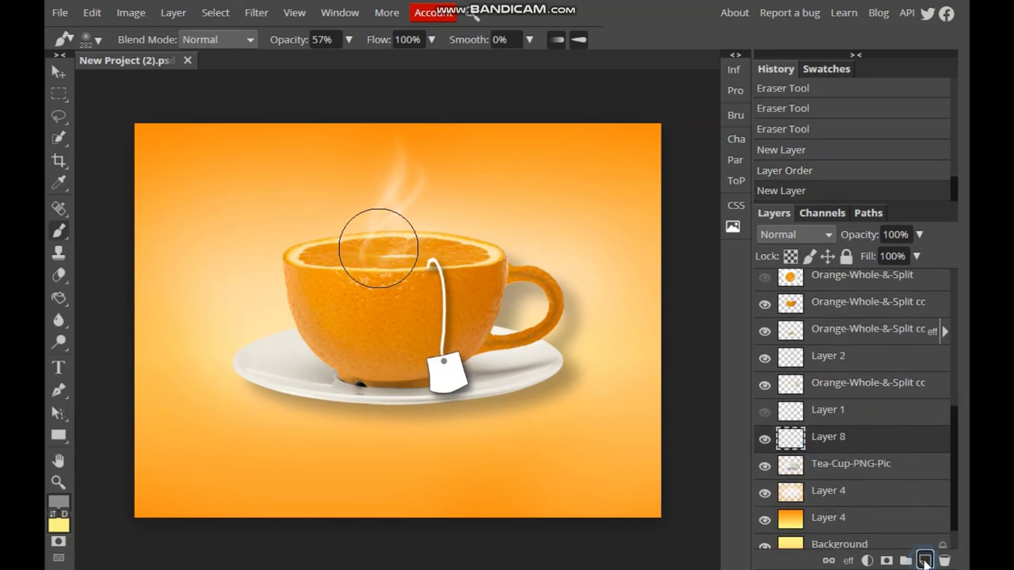
drag(832, 467, 832, 434)
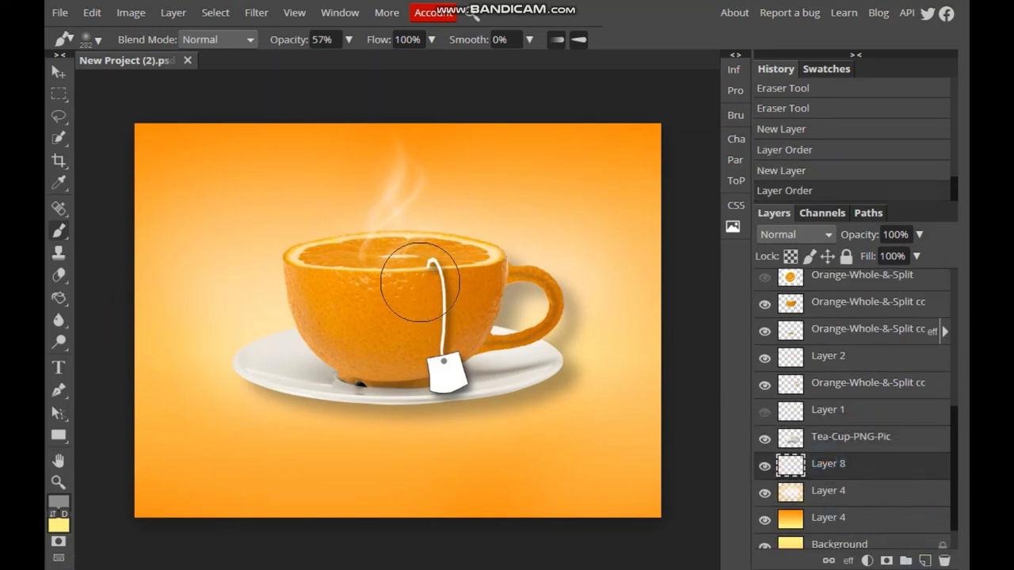
- Brush soft grey haze left of the cup and around its handle, redoing one stroke
drag(443, 269, 594, 289)
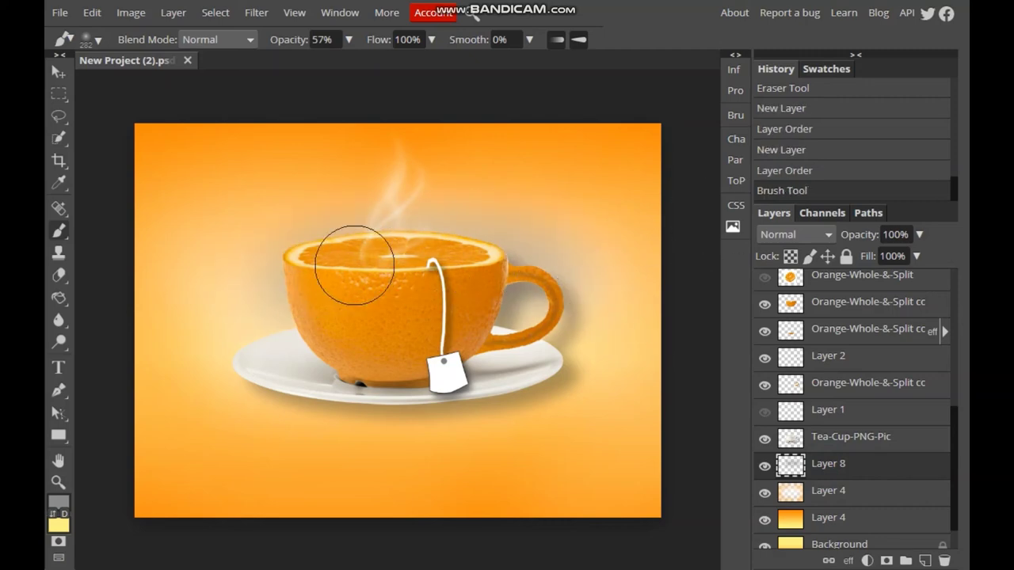
drag(271, 256, 186, 273)
drag(614, 242, 618, 265)
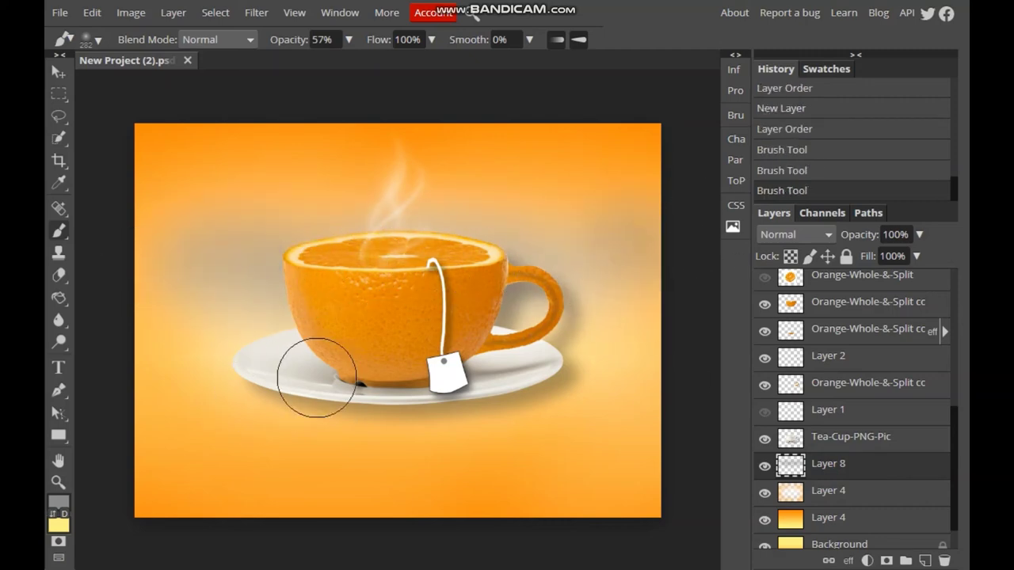
drag(173, 335, 265, 341)
drag(611, 340, 602, 324)
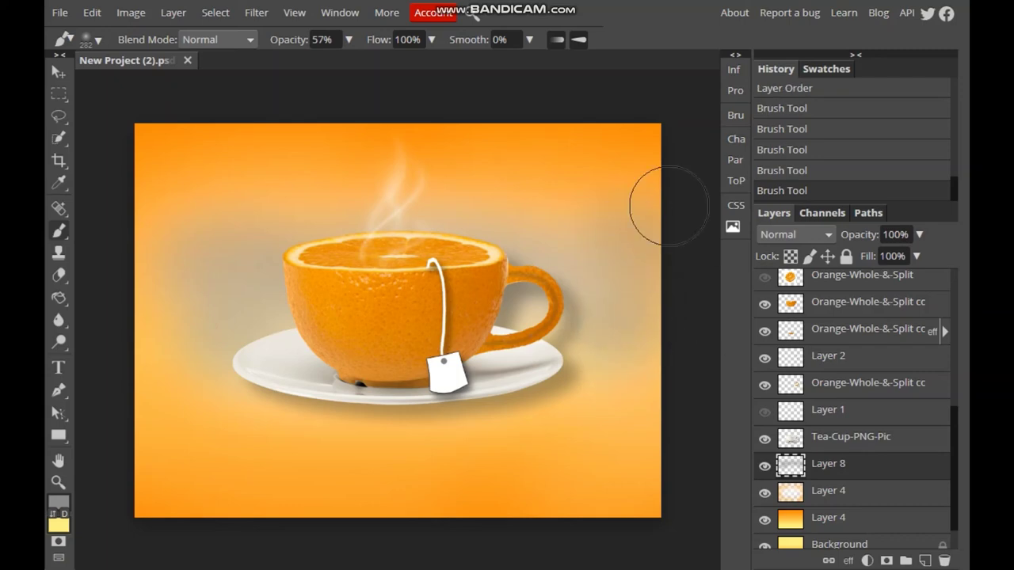
click(845, 172)
drag(610, 283, 600, 333)
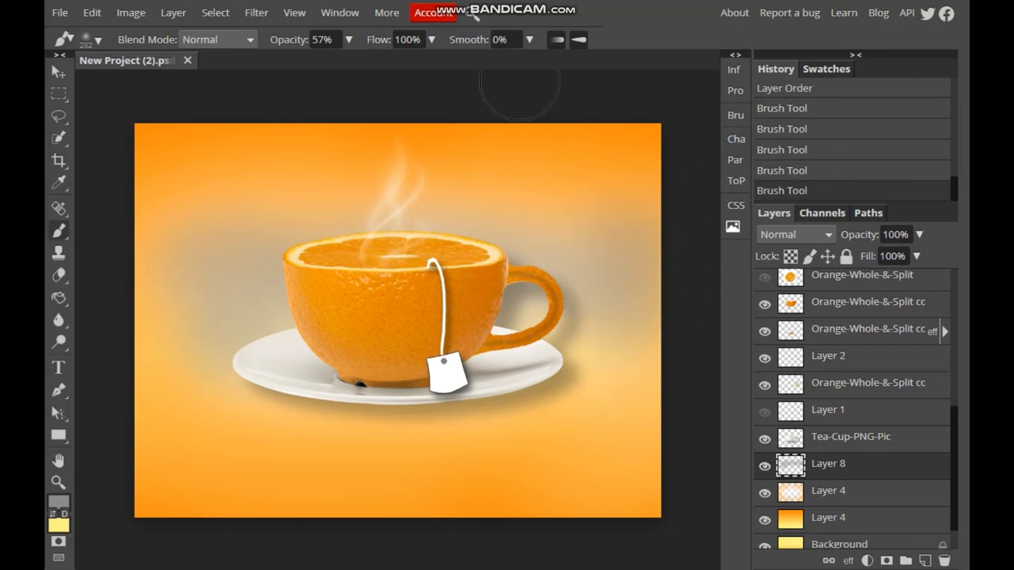
- Stretch the haze wider and flatter with a slight clockwise tilt
key(v)
drag(134, 293, 75, 291)
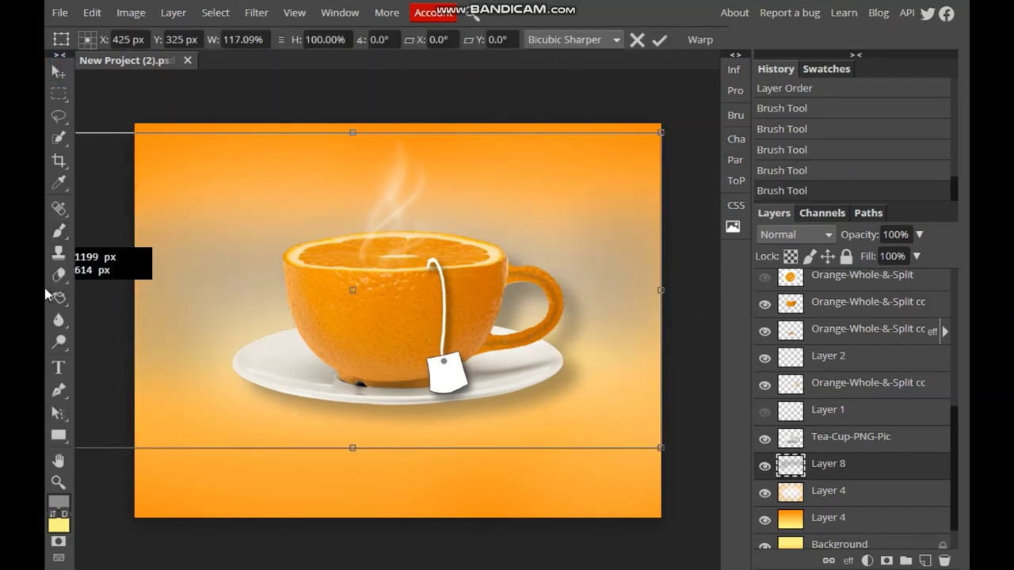
drag(661, 288, 708, 288)
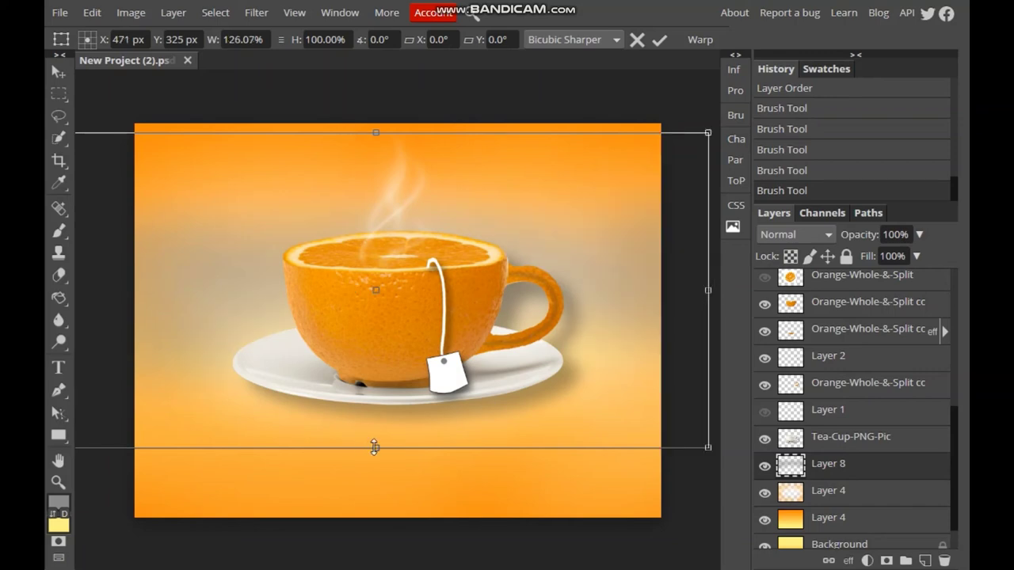
mouse_move(353, 448)
mouse_down()
mouse_move(379, 396)
mouse_move(380, 457)
mouse_move(374, 400)
mouse_up()
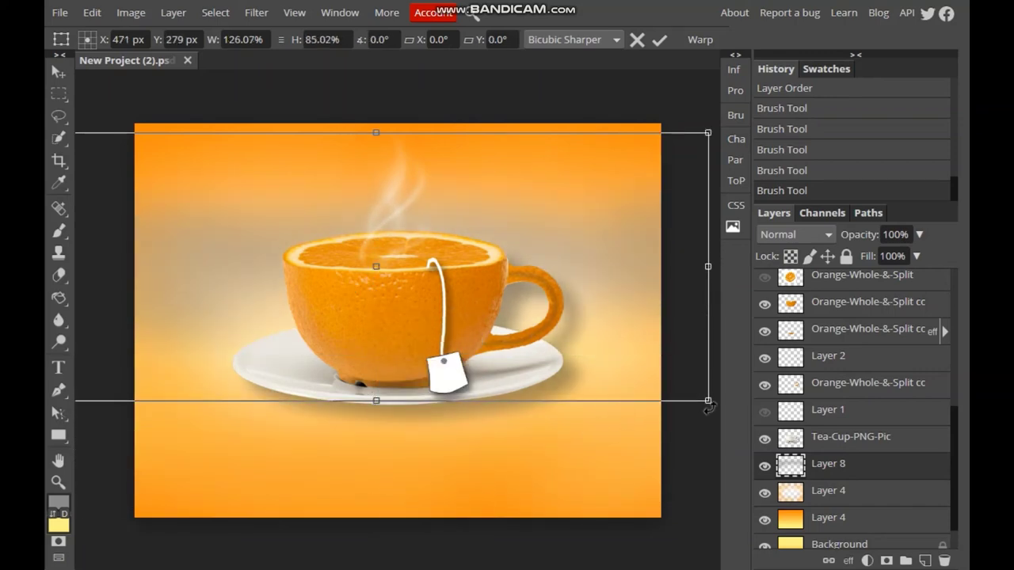
drag(709, 407, 712, 414)
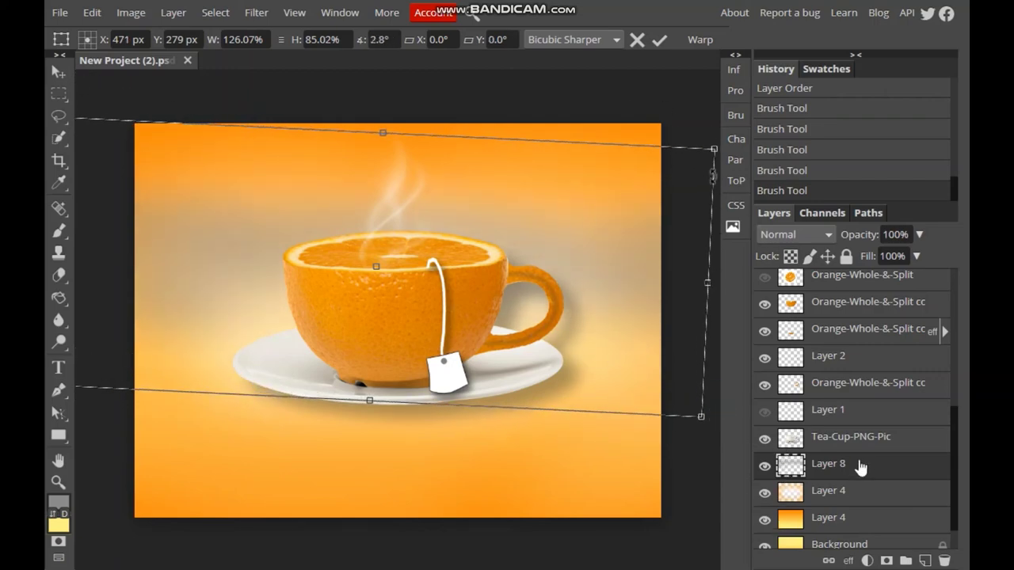
- Lower Layer 8's opacity to about half and apply the transform
right_click(860, 472)
click(879, 19)
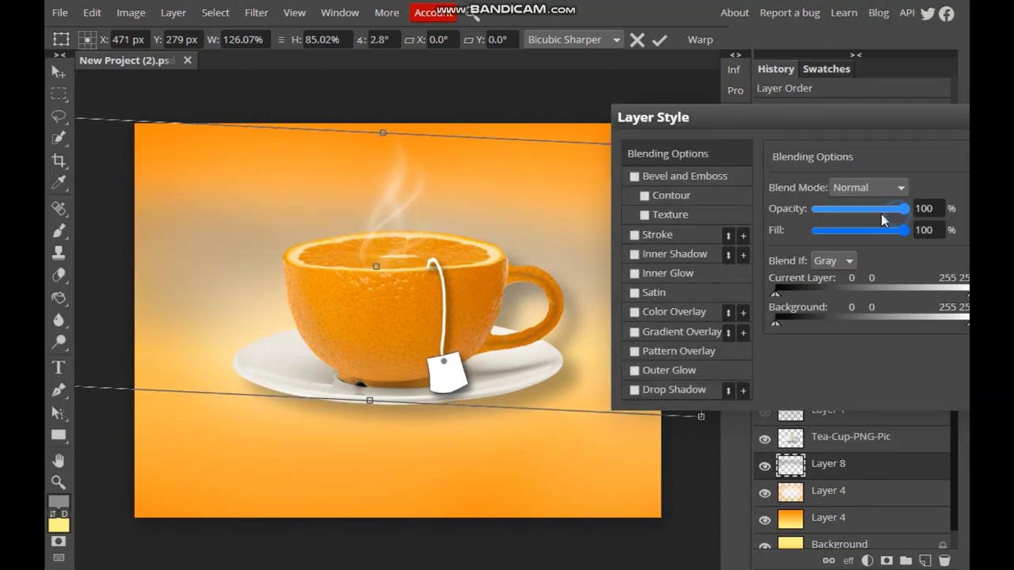
drag(905, 208, 860, 210)
key(Return)
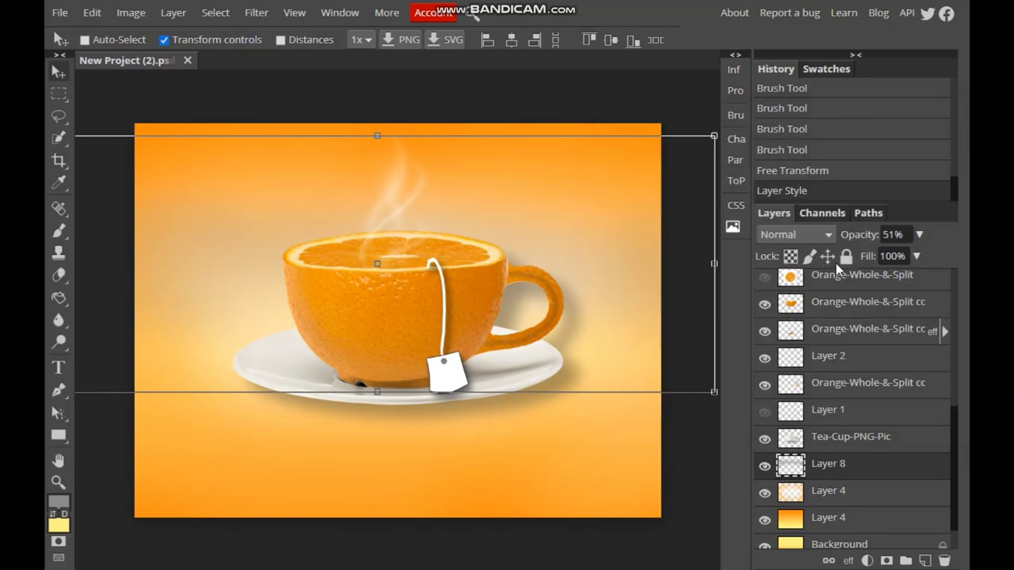
scroll(818, 284, up, 5)
click(819, 284)
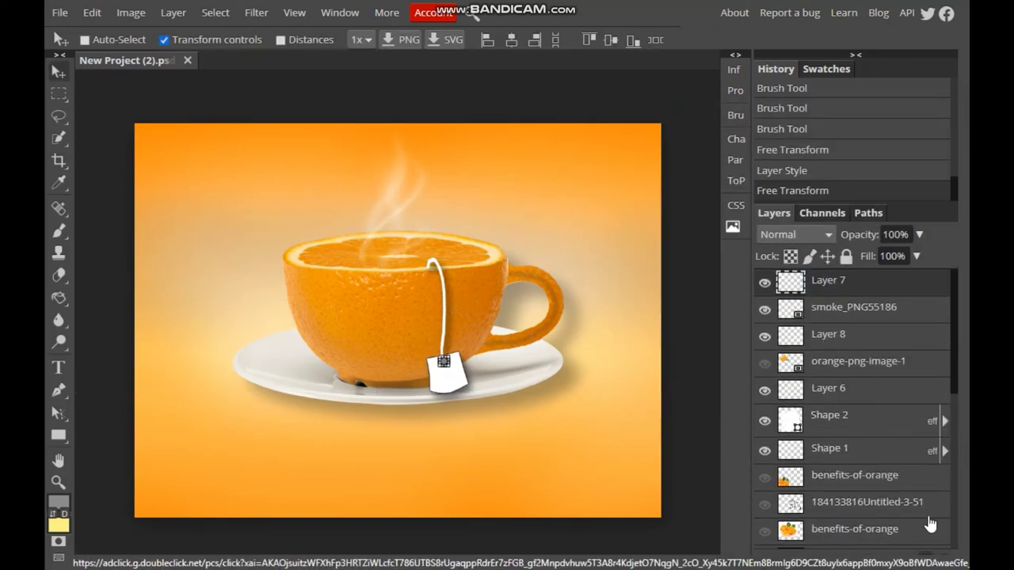
- Add an empty layer, then reveal and select the orange-png-image-1 slices layer
scroll(916, 482, down, 5)
scroll(916, 482, down, 3)
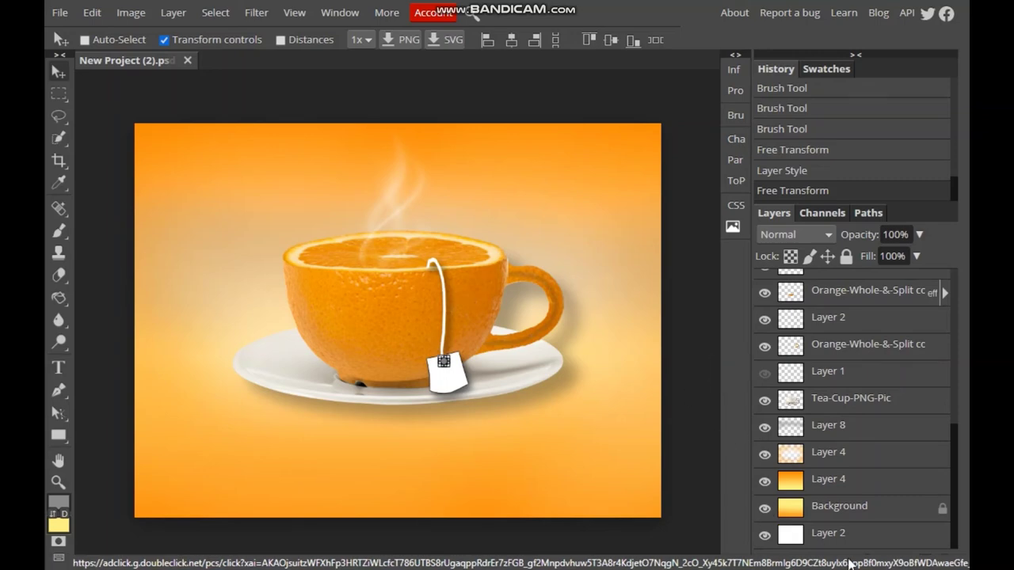
click(924, 560)
scroll(818, 382, up, 10)
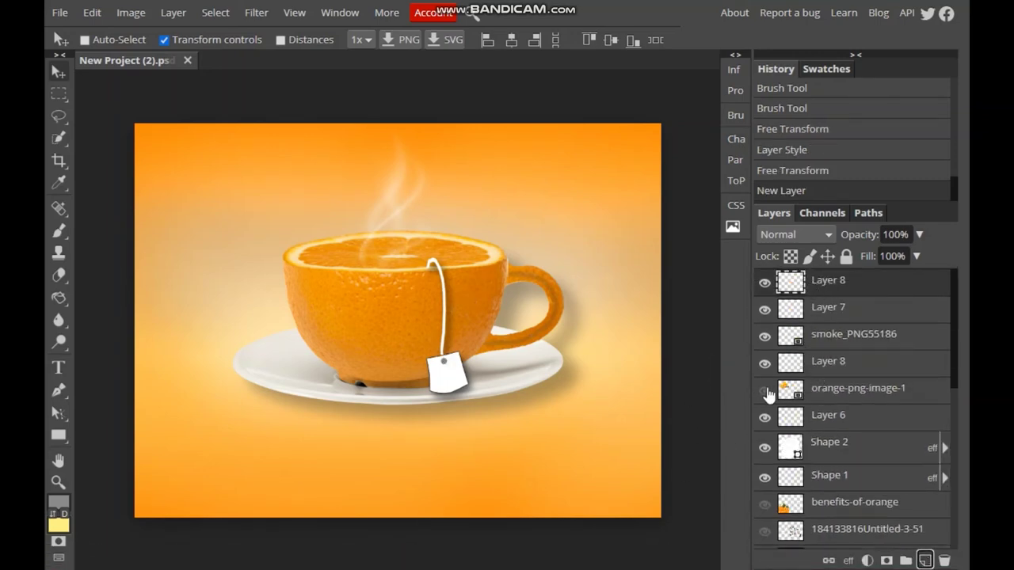
click(764, 390)
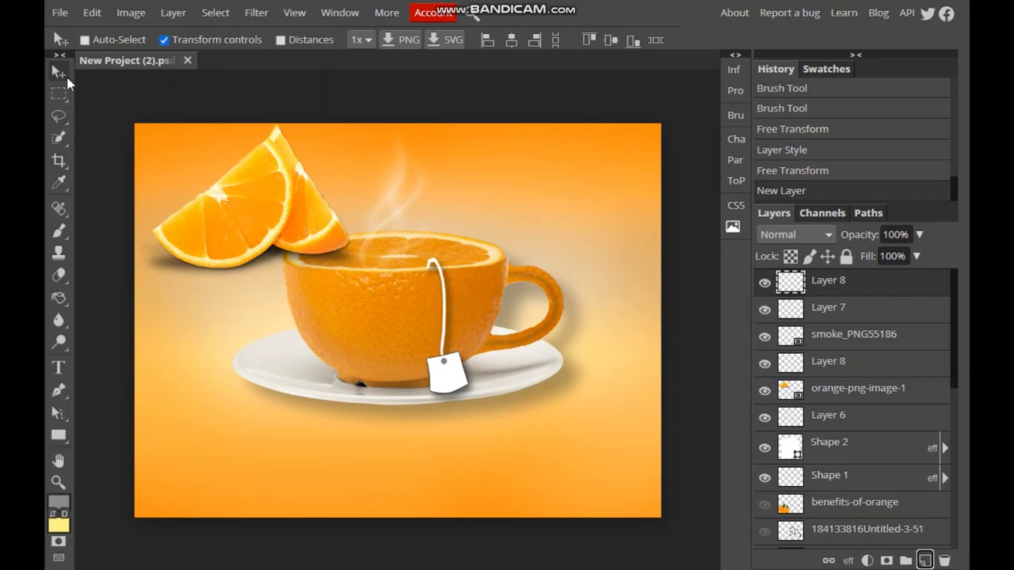
click(792, 392)
- Move the orange slices to the cup's lower left and scale them to about 68%×61%
drag(324, 159, 341, 408)
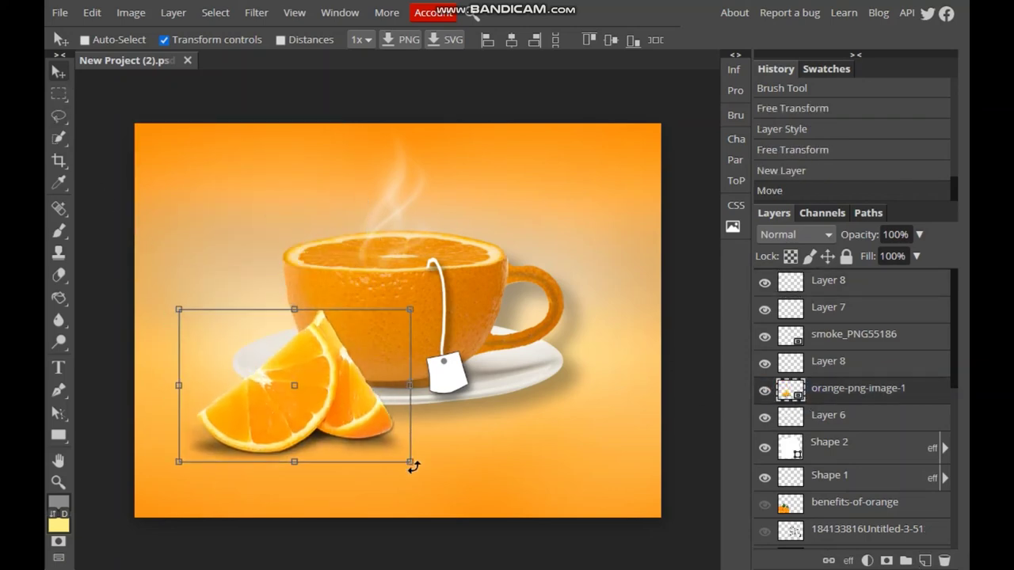
mouse_move(410, 465)
mouse_down()
mouse_move(306, 385)
mouse_move(293, 405)
mouse_move(300, 380)
mouse_move(328, 386)
mouse_up()
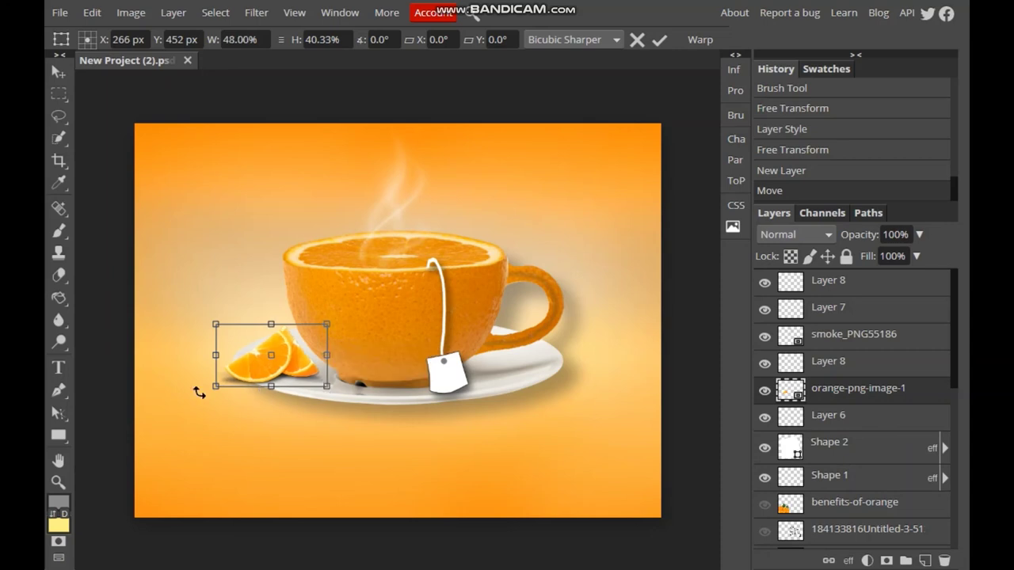
drag(214, 387, 168, 417)
mouse_move(274, 400)
mouse_down()
mouse_move(288, 412)
mouse_move(289, 398)
mouse_up()
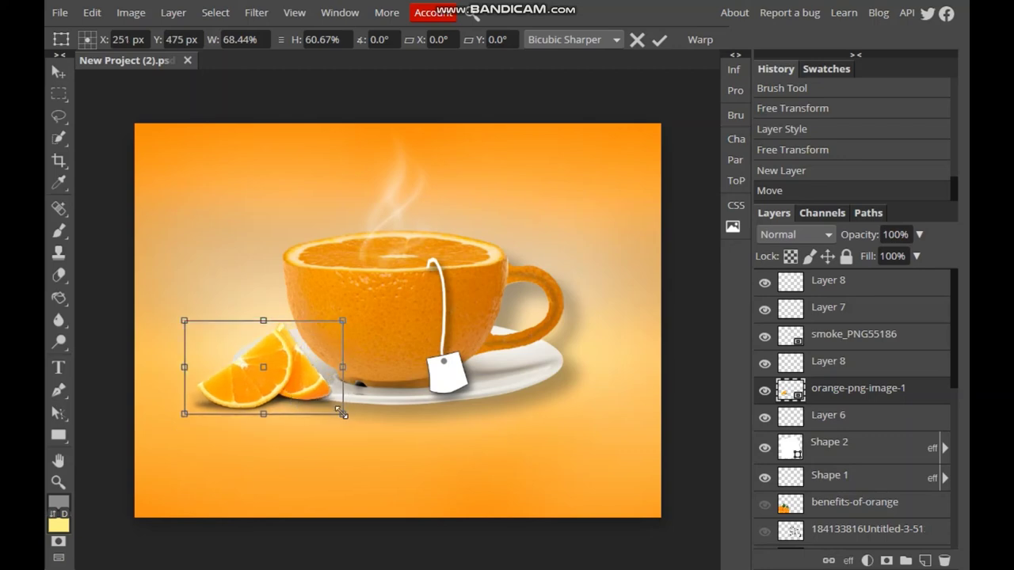
drag(309, 405, 311, 410)
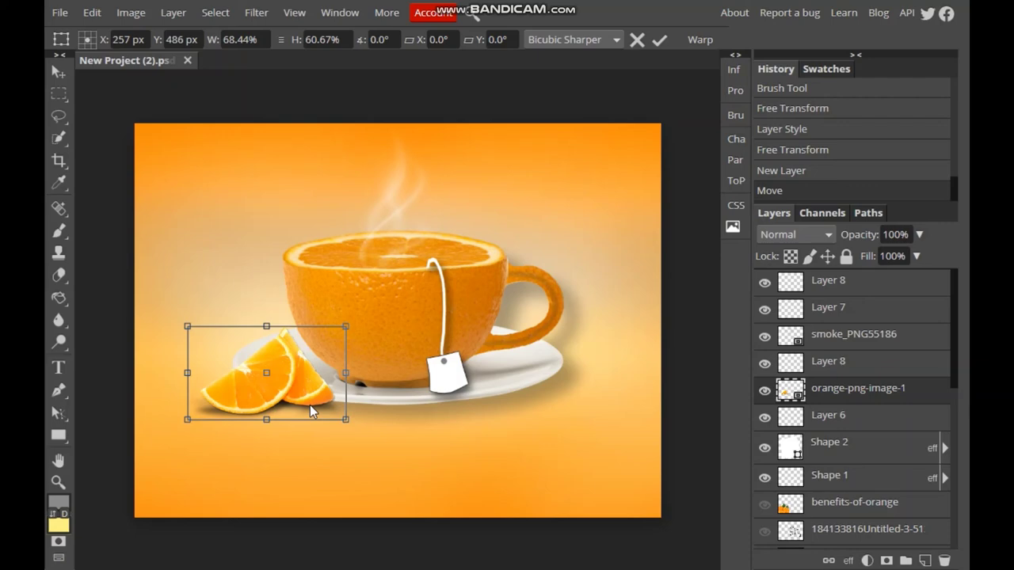
right_click(827, 396)
- Rasterize the orange-slice layer
click(131, 12)
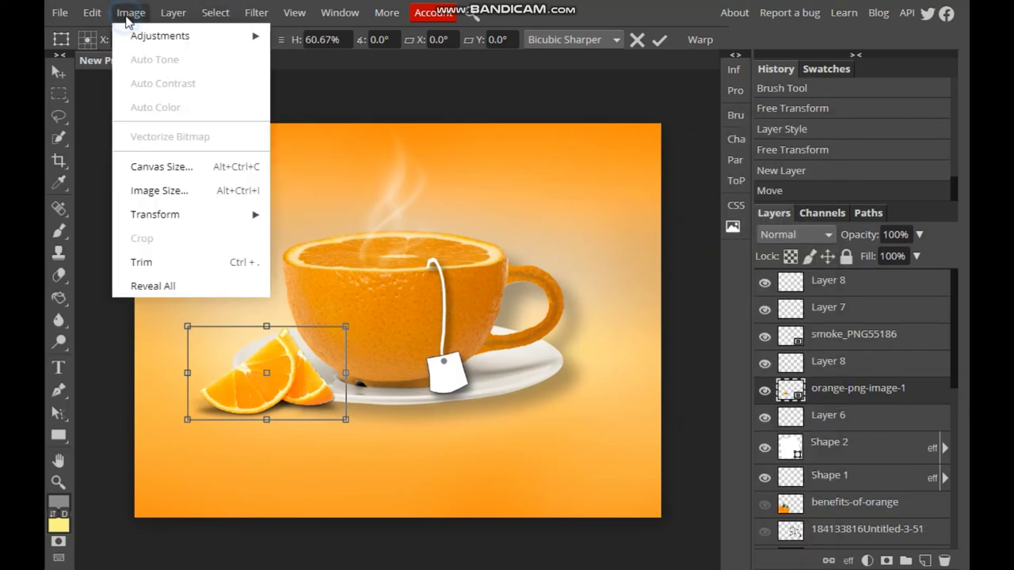
right_click(790, 392)
click(848, 310)
- Apply Brightness/Contrast to the slices with brightness -23 and contrast -51
click(130, 13)
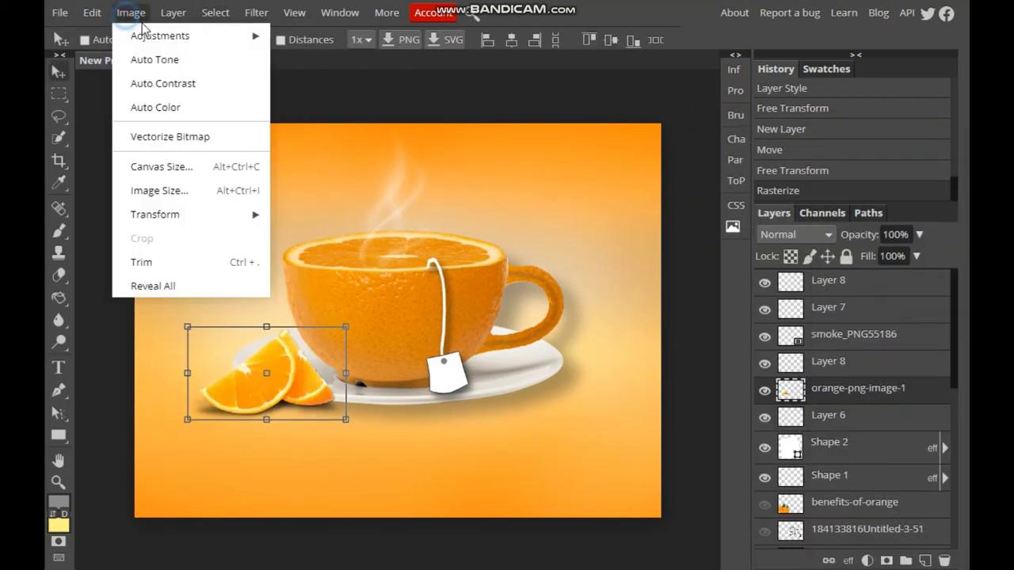
click(353, 41)
drag(294, 182, 274, 183)
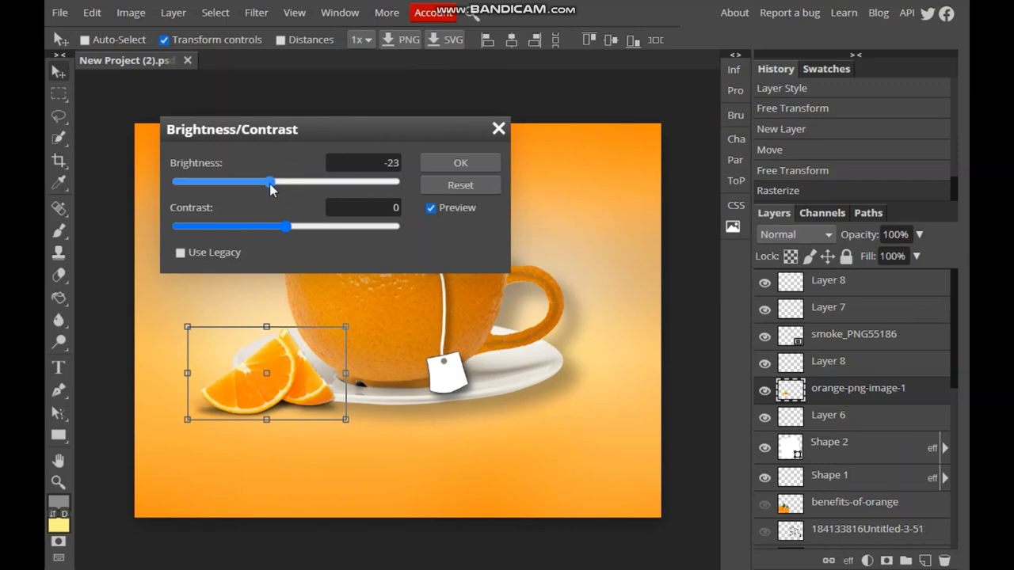
mouse_move(225, 227)
mouse_down()
mouse_move(336, 227)
mouse_move(230, 227)
mouse_up()
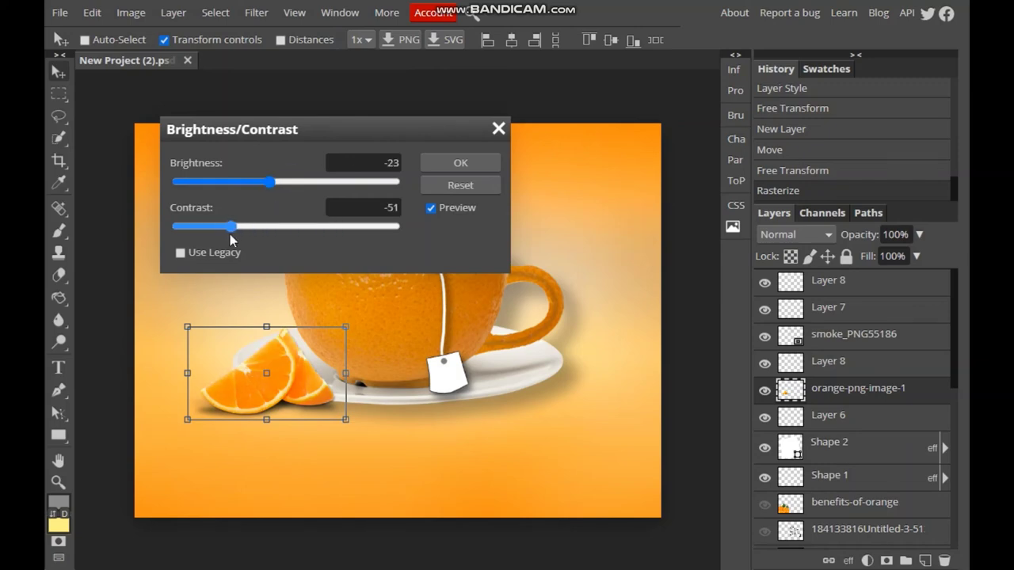
click(464, 166)
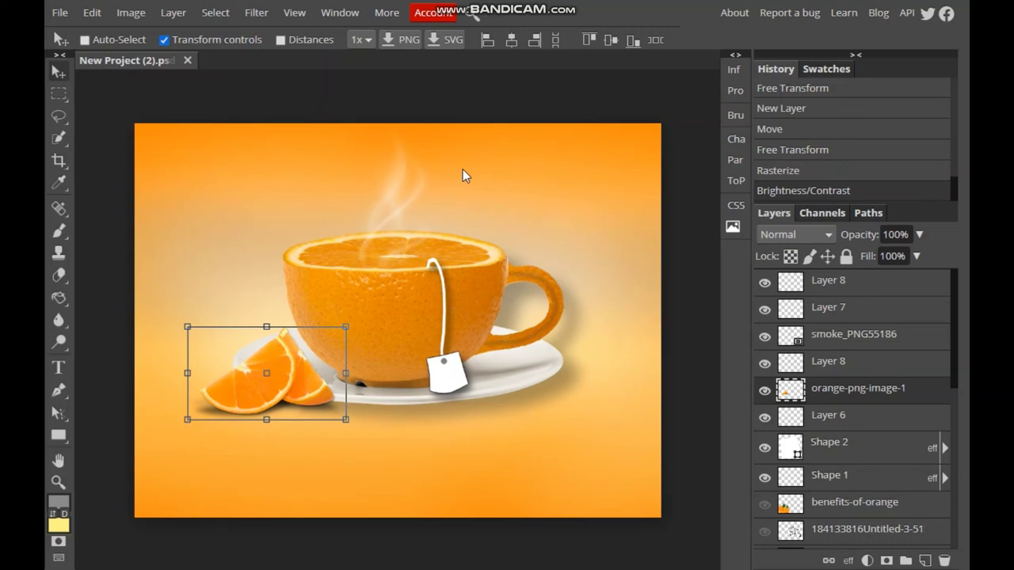
- Delete the duplicate lower Orange-Whole-&-Split layer
scroll(813, 425, down, 3)
scroll(814, 425, down, 3)
scroll(814, 425, up, 2)
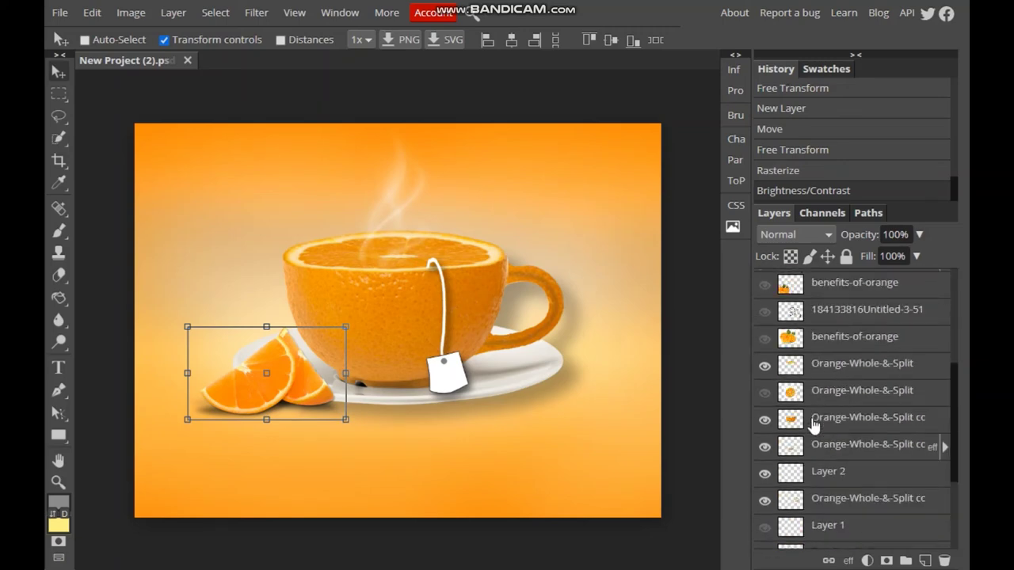
click(801, 395)
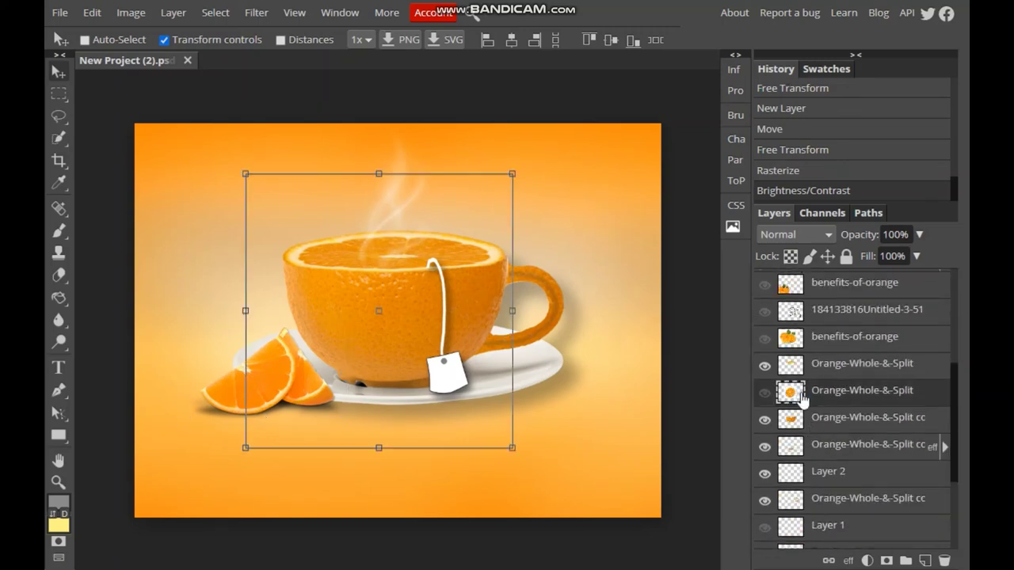
click(847, 372)
click(845, 393)
click(944, 561)
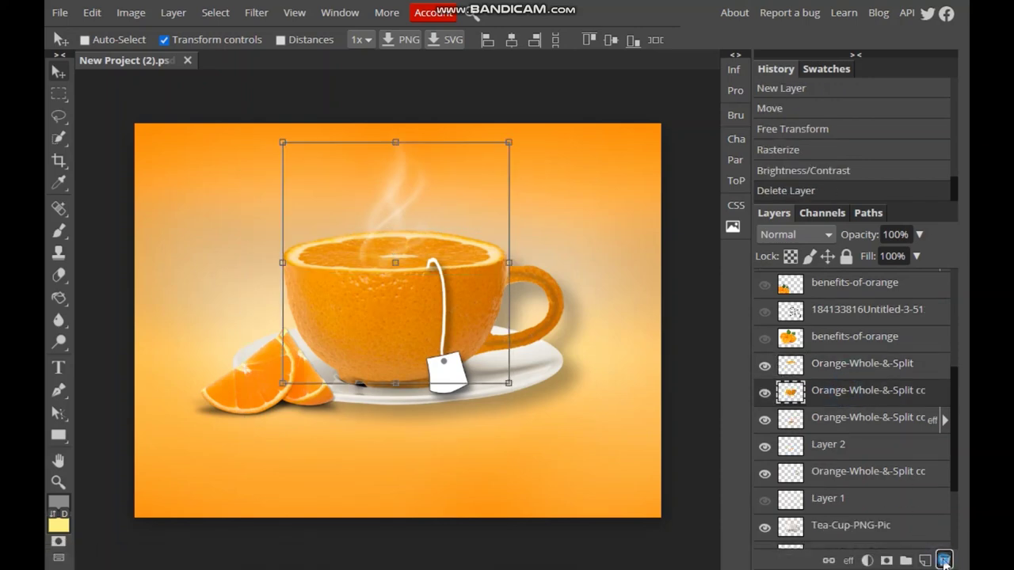
- Toggle the first benefits-of-orange photo on and off to compare, leaving it hidden
click(836, 376)
click(823, 340)
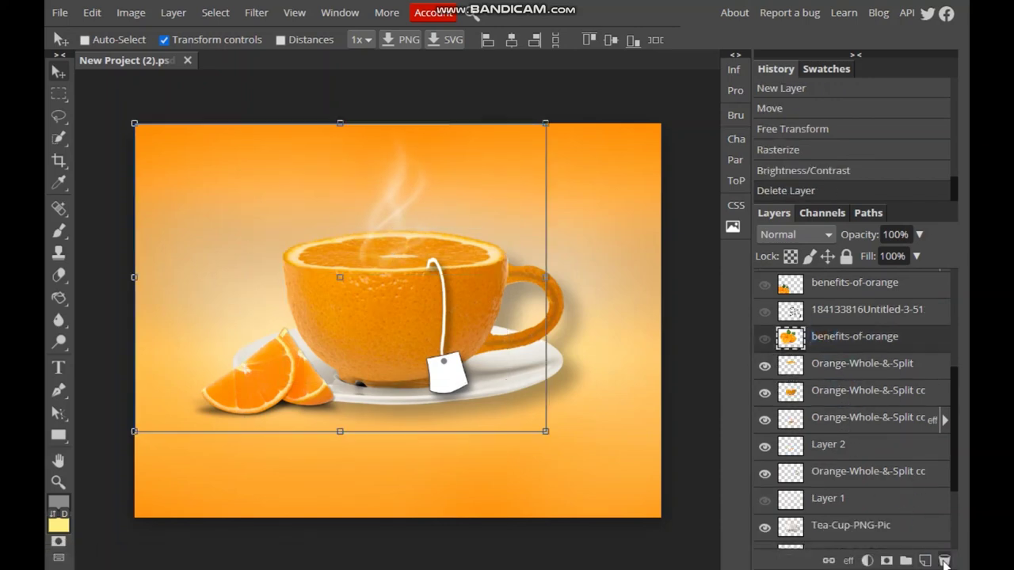
click(764, 337)
click(764, 336)
click(764, 338)
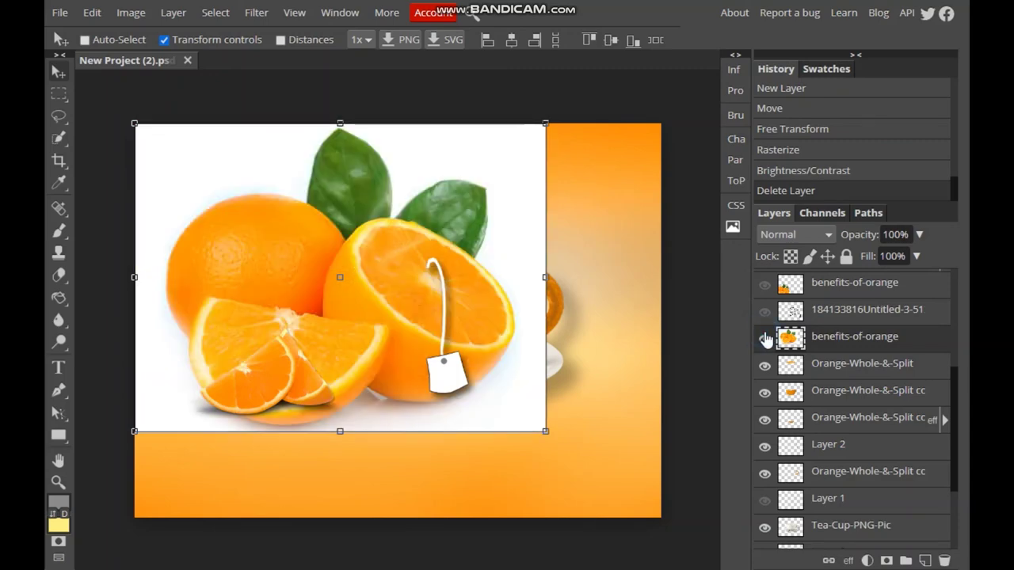
click(764, 337)
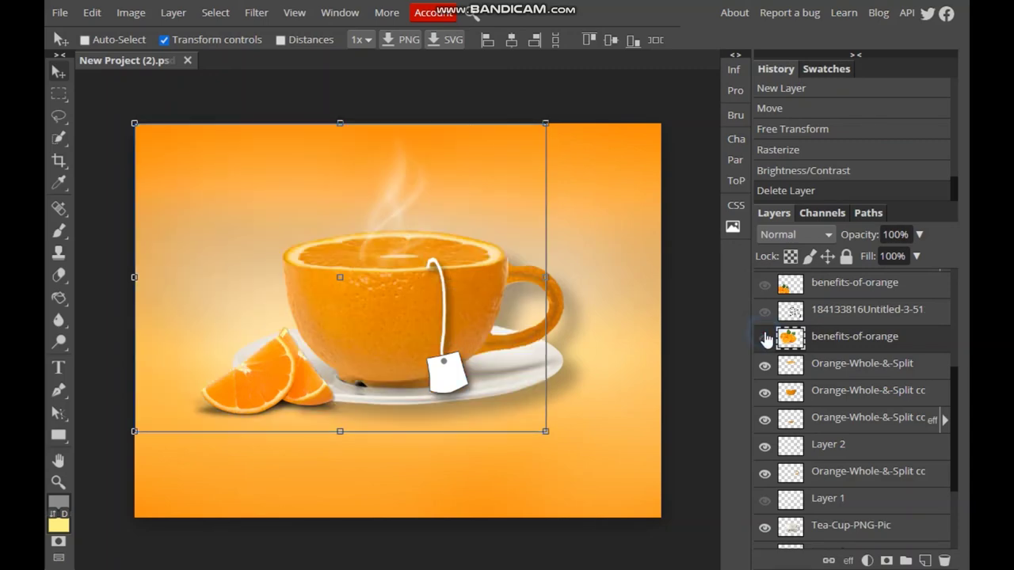
click(764, 337)
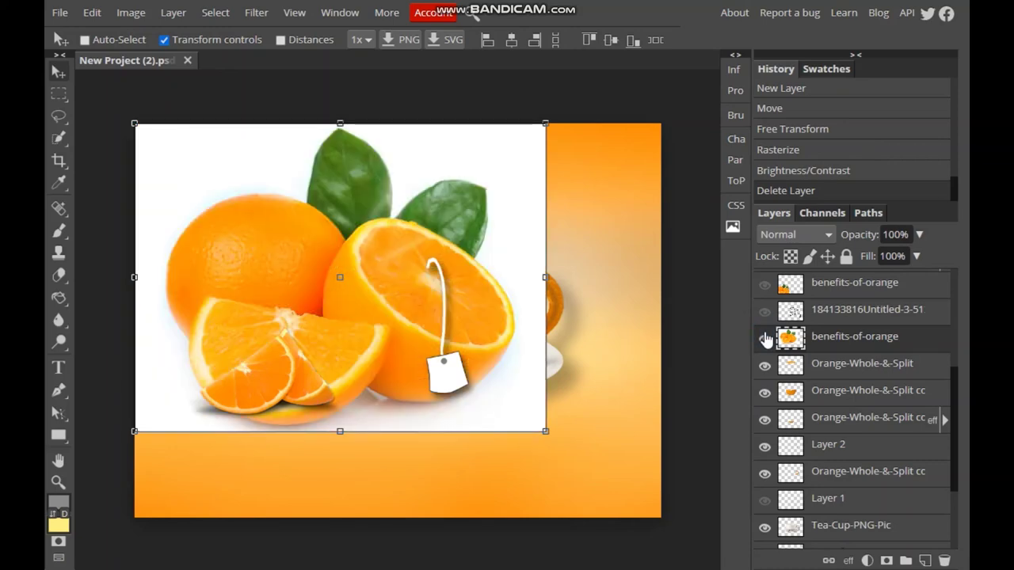
click(764, 338)
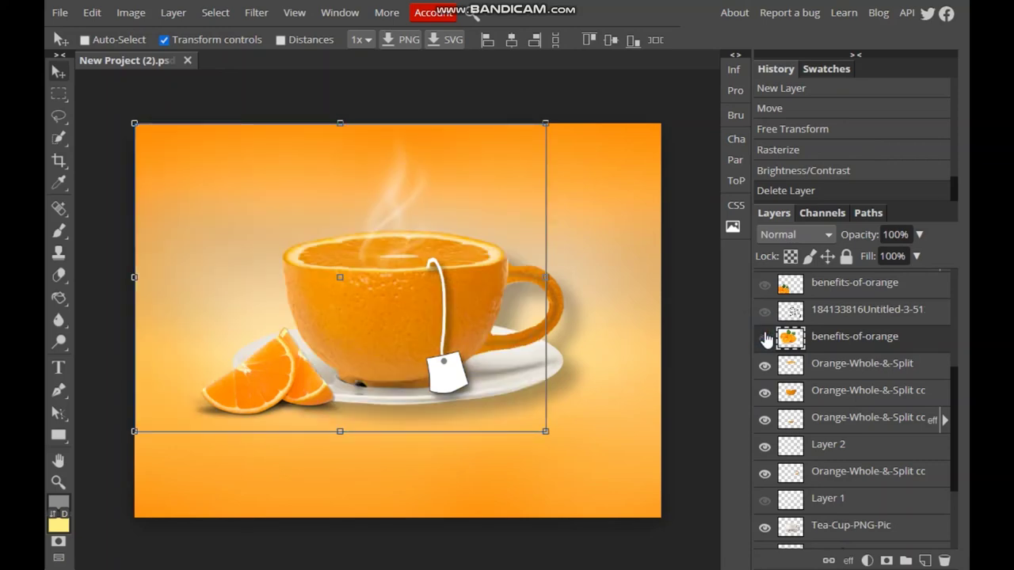
- Show the oranges-with-leaves benefits-of-orange layer and move it to the canvas's lower right
scroll(798, 340, down, 2)
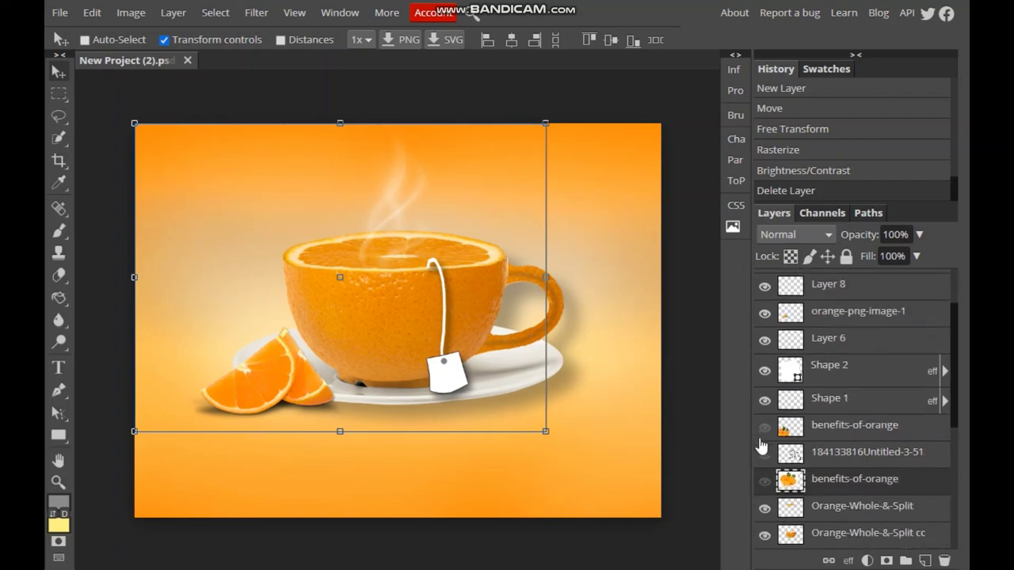
click(763, 429)
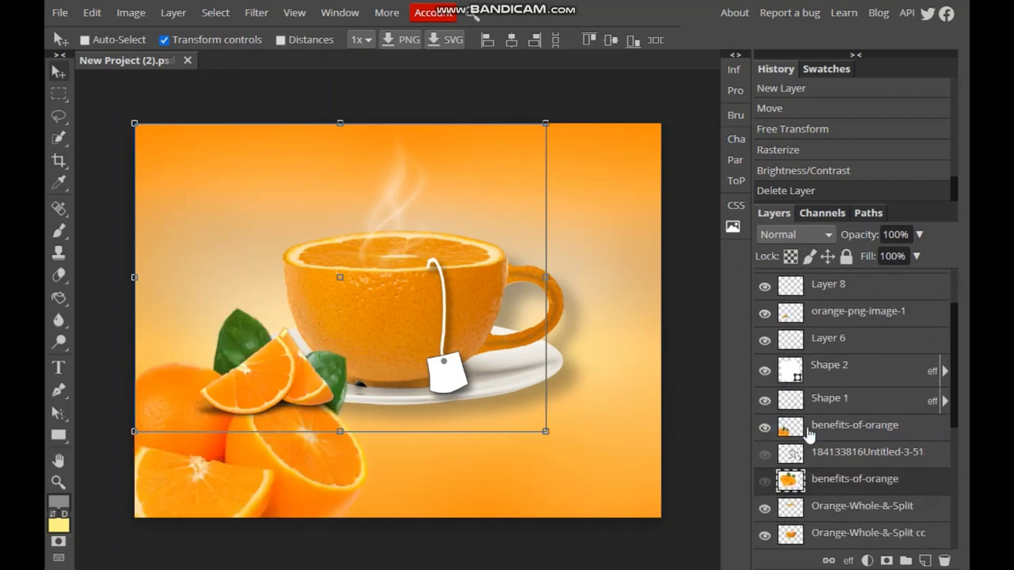
click(772, 432)
drag(316, 458, 507, 520)
- Try a Quick Selection on the leaves, then undo it
click(57, 140)
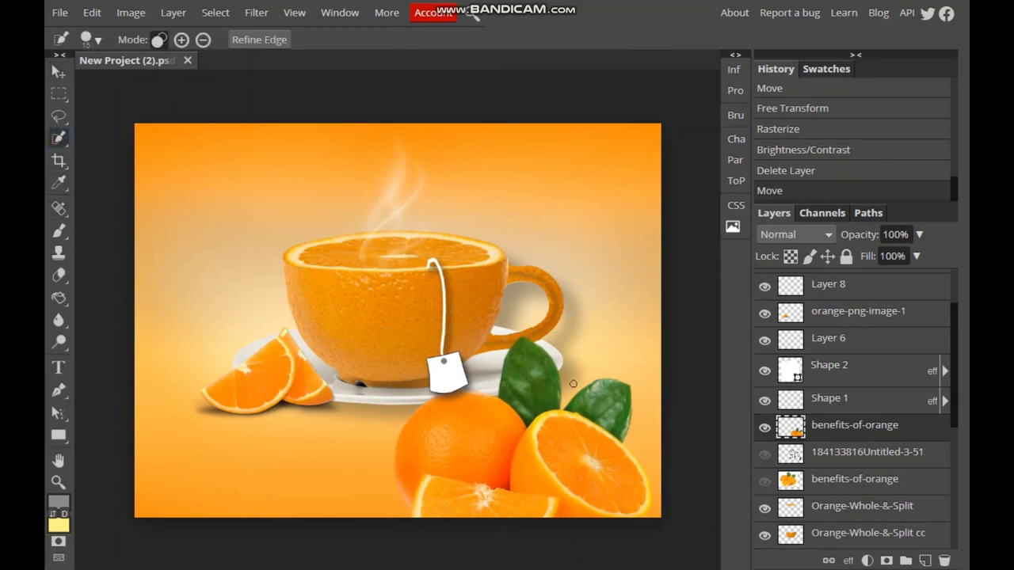
drag(574, 383, 525, 365)
click(521, 345)
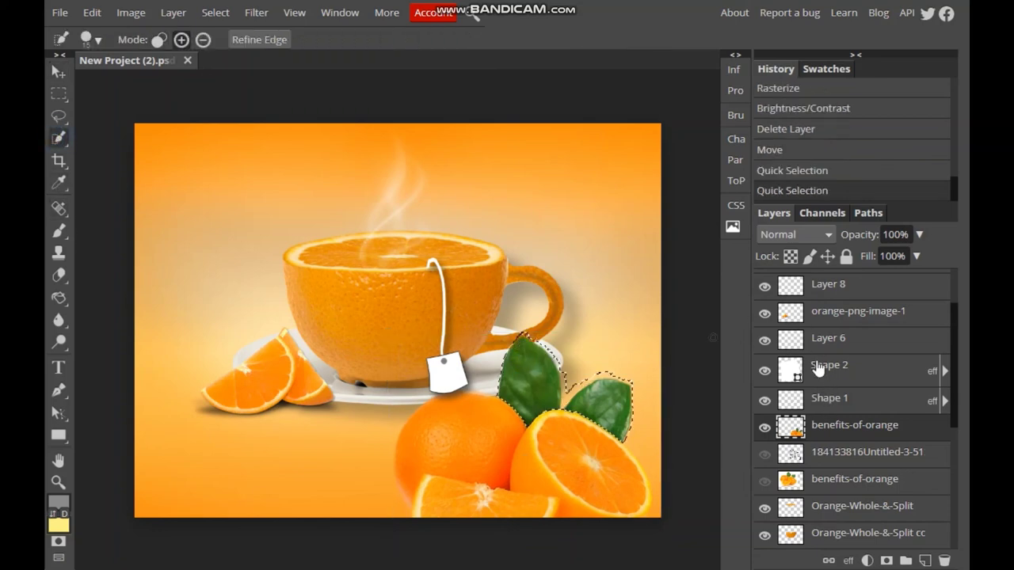
click(793, 170)
click(797, 150)
- Object-select the leaves and orange area and output it via Refine Edge to a new layer
right_click(57, 138)
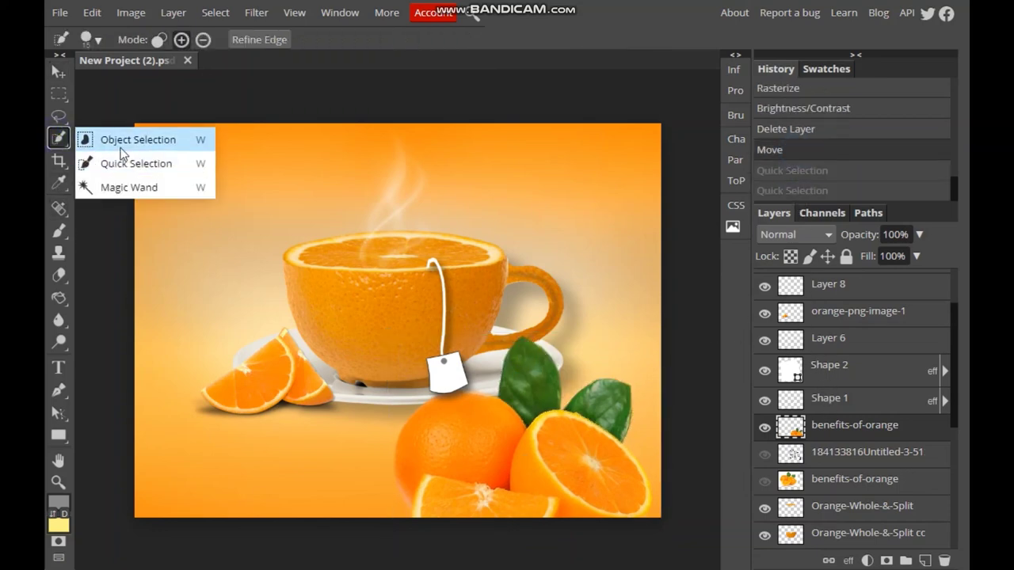
click(118, 139)
mouse_move(494, 300)
mouse_down()
mouse_move(638, 474)
mouse_move(699, 500)
mouse_up()
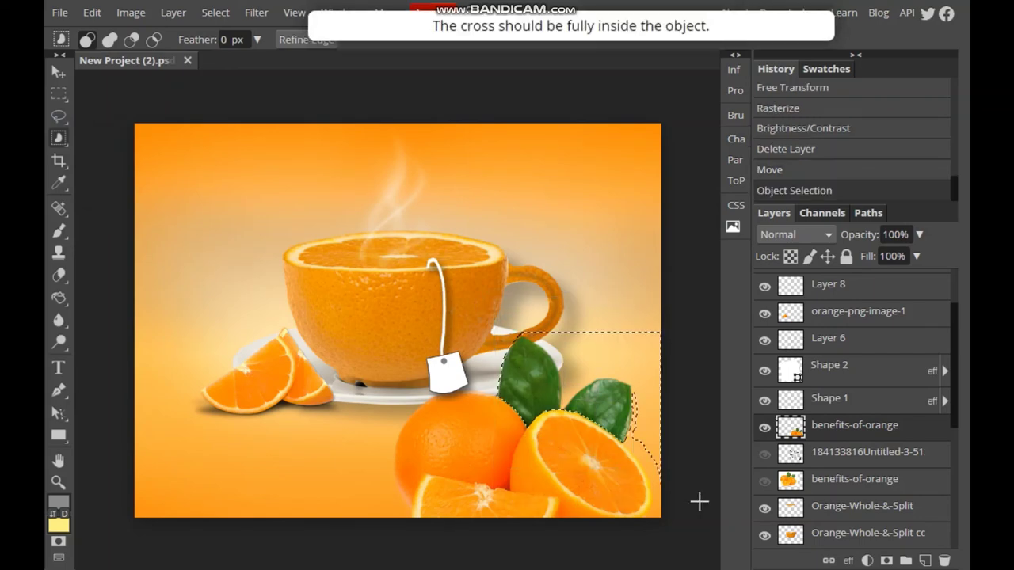
click(304, 39)
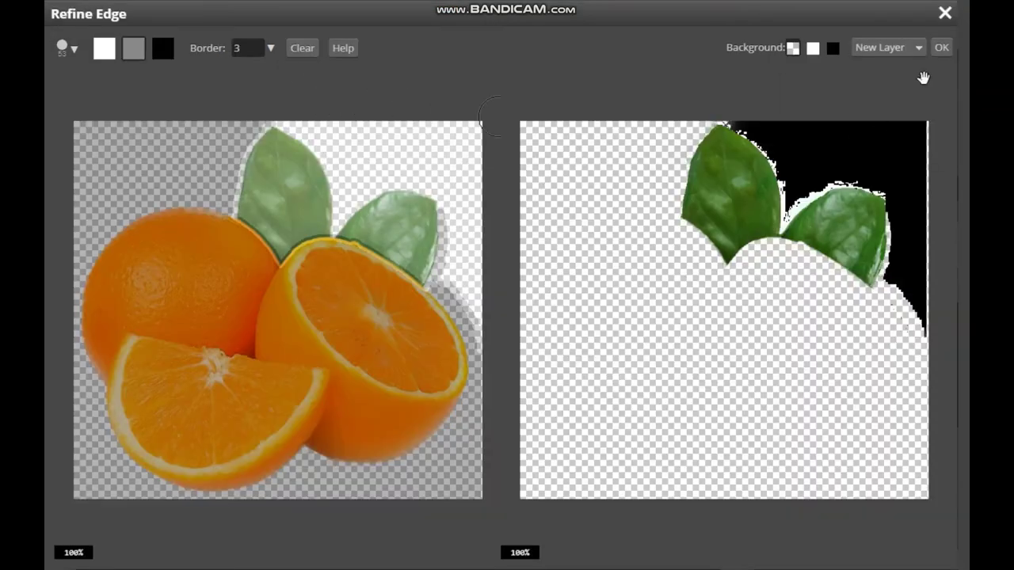
click(941, 47)
- Object-select just the two green leaves and output them via Refine Edge to a new layer
drag(492, 346, 716, 492)
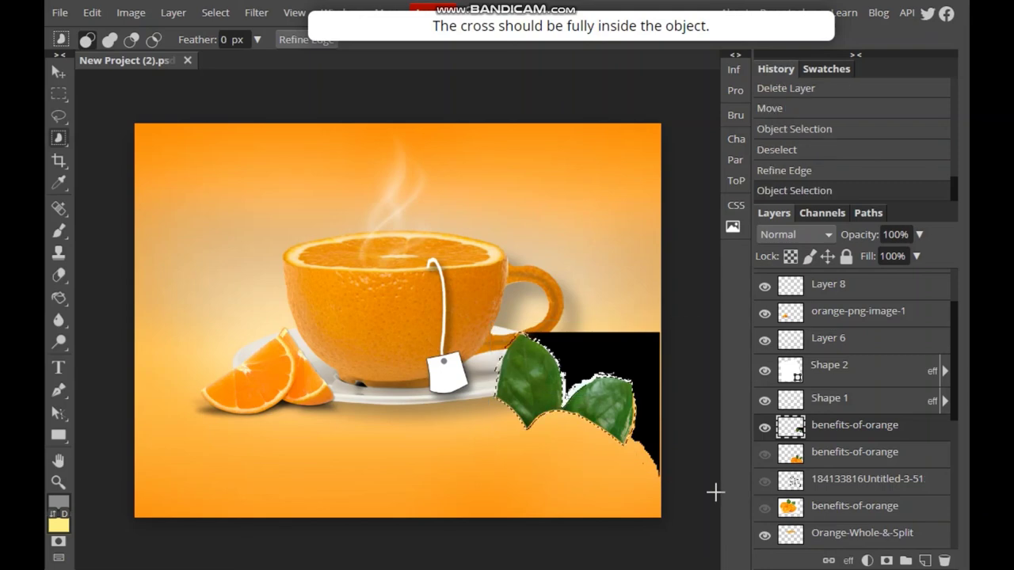
click(305, 39)
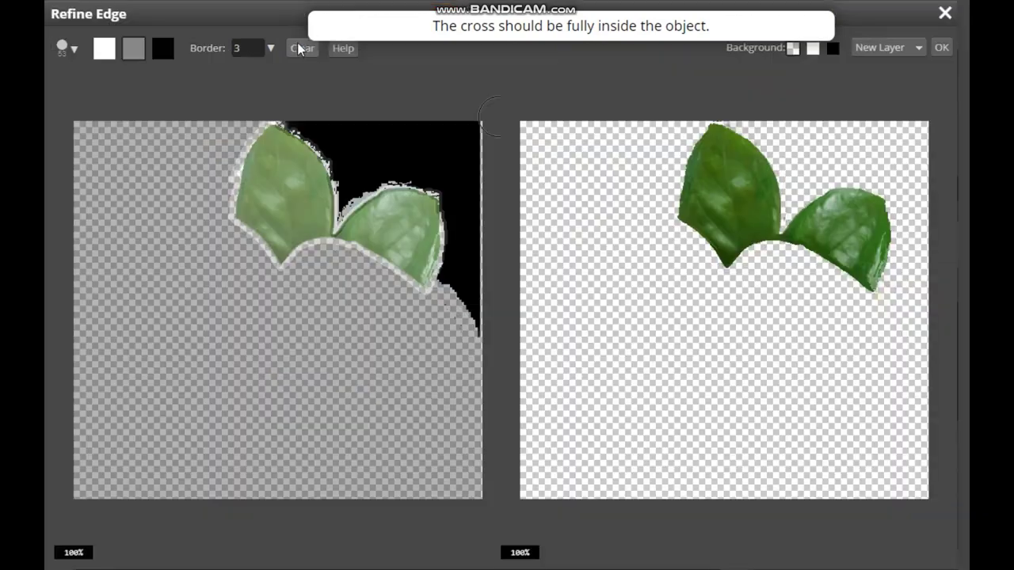
click(941, 48)
click(59, 72)
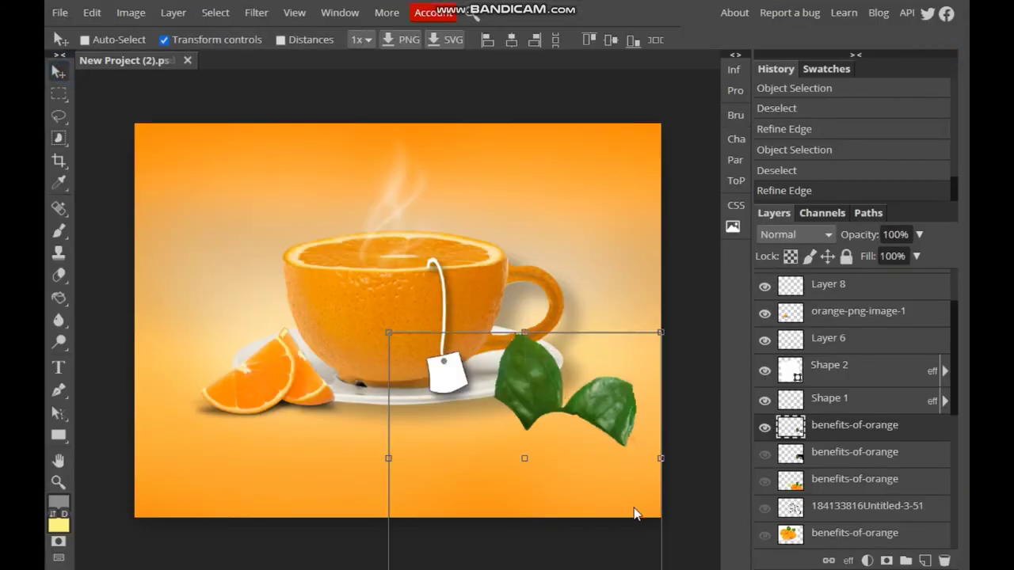
- Shrink, rotate to about -51° and tuck the leaves behind the orange slices
drag(602, 497, 313, 449)
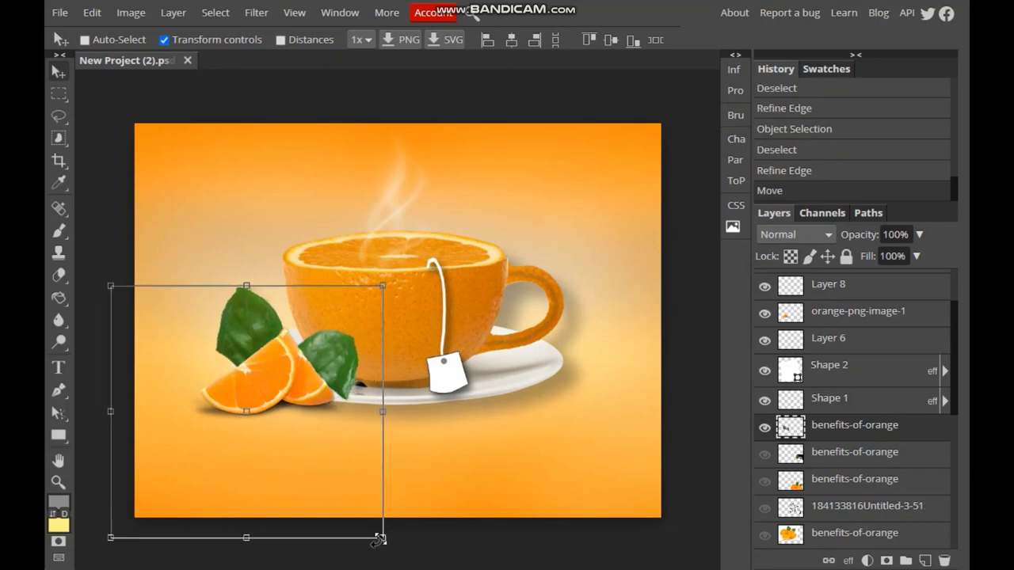
drag(380, 539, 256, 453)
mouse_move(207, 410)
mouse_down()
mouse_move(301, 449)
mouse_move(558, 454)
mouse_move(492, 465)
mouse_up()
mouse_move(558, 315)
mouse_down()
mouse_move(614, 391)
mouse_move(338, 376)
mouse_move(370, 415)
mouse_move(415, 411)
mouse_move(335, 401)
mouse_up()
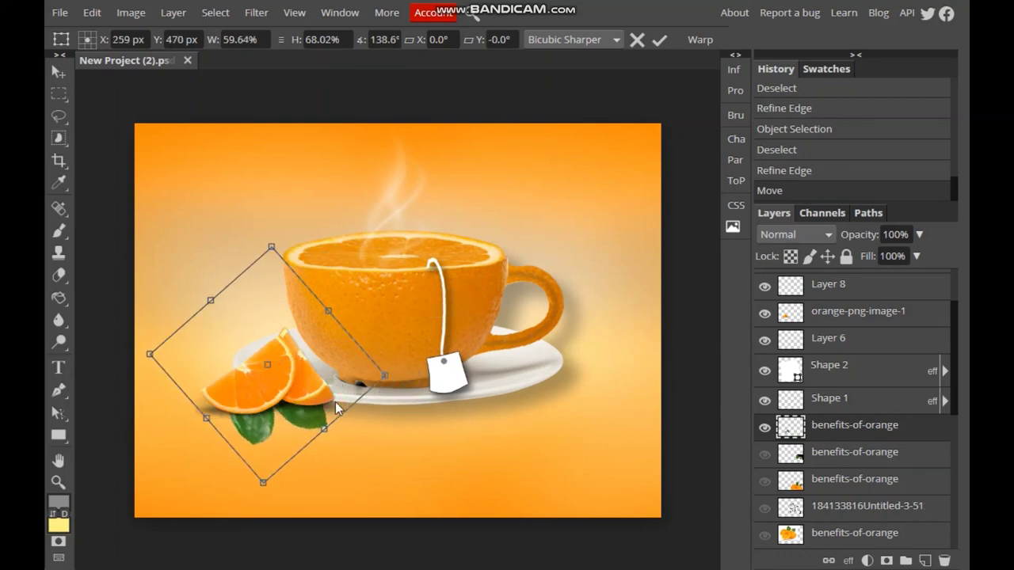
drag(384, 377, 385, 339)
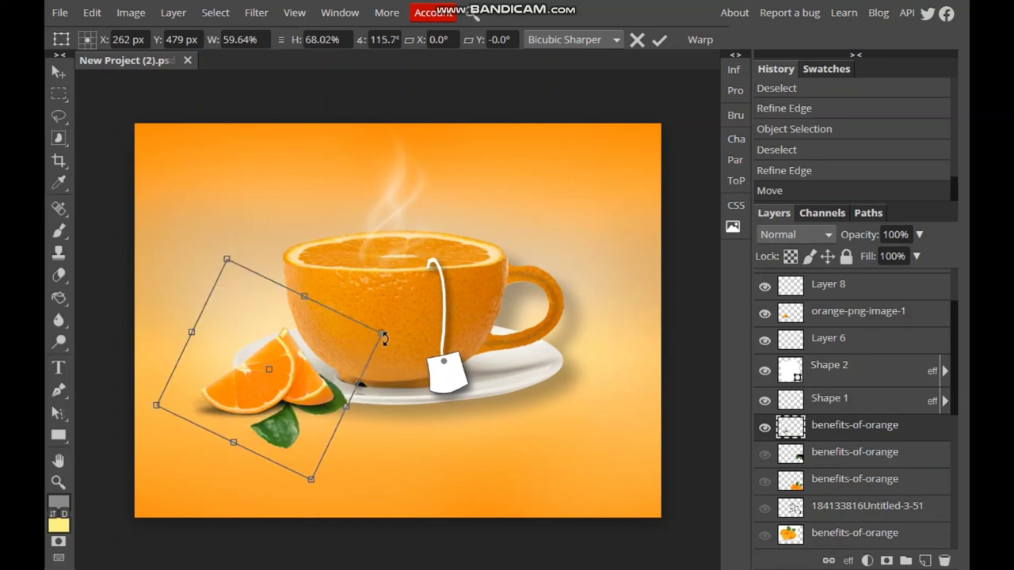
drag(327, 418, 322, 410)
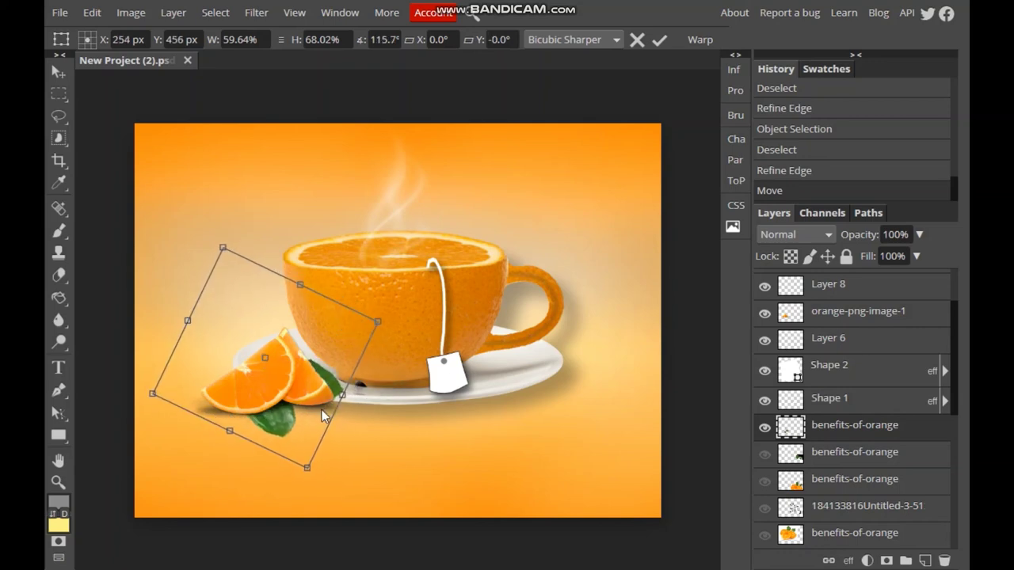
key(Left)
key(Left)
key(Left)
key(Down)
key(Down)
key(Down)
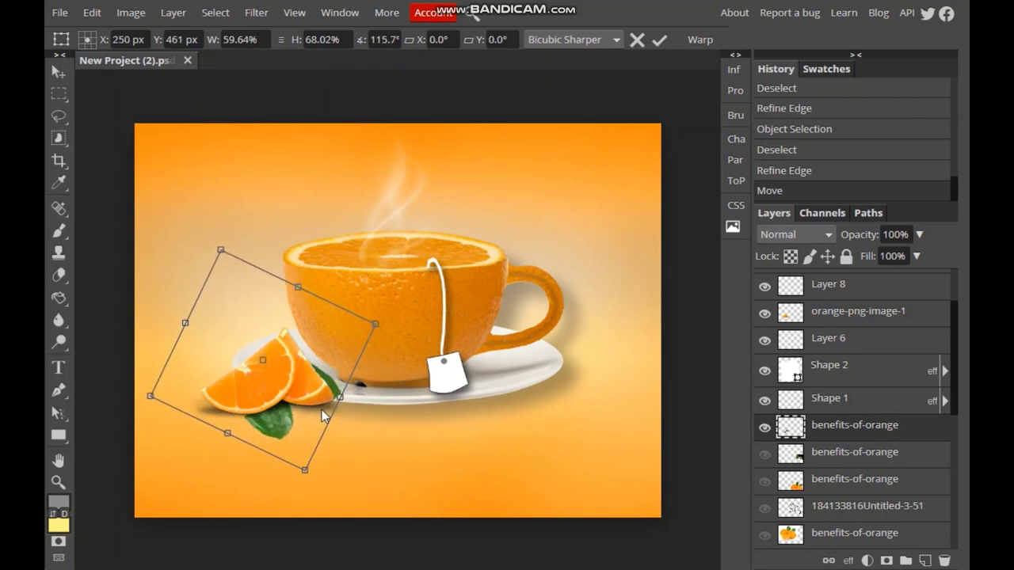
drag(235, 243, 282, 497)
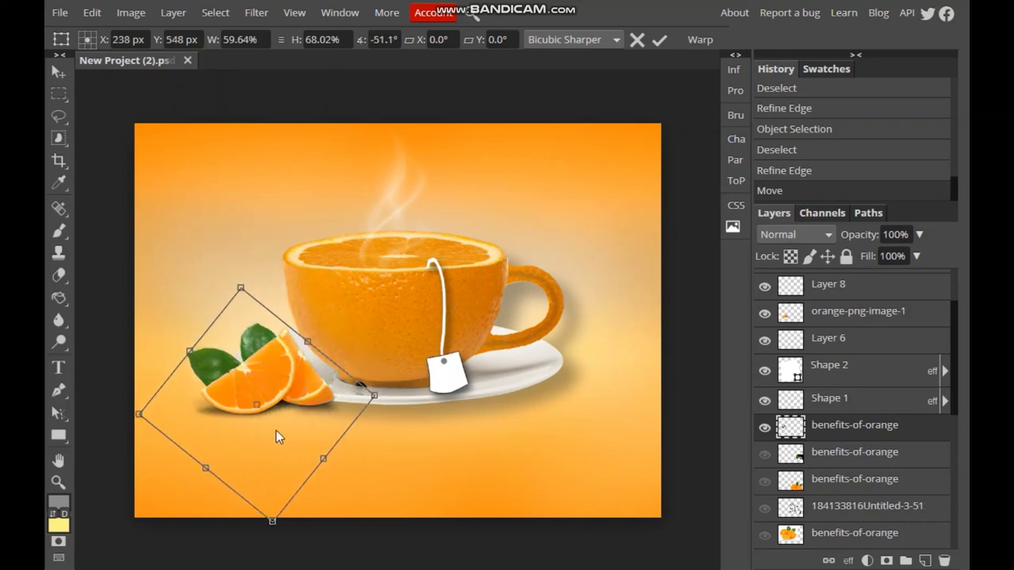
drag(289, 390, 291, 437)
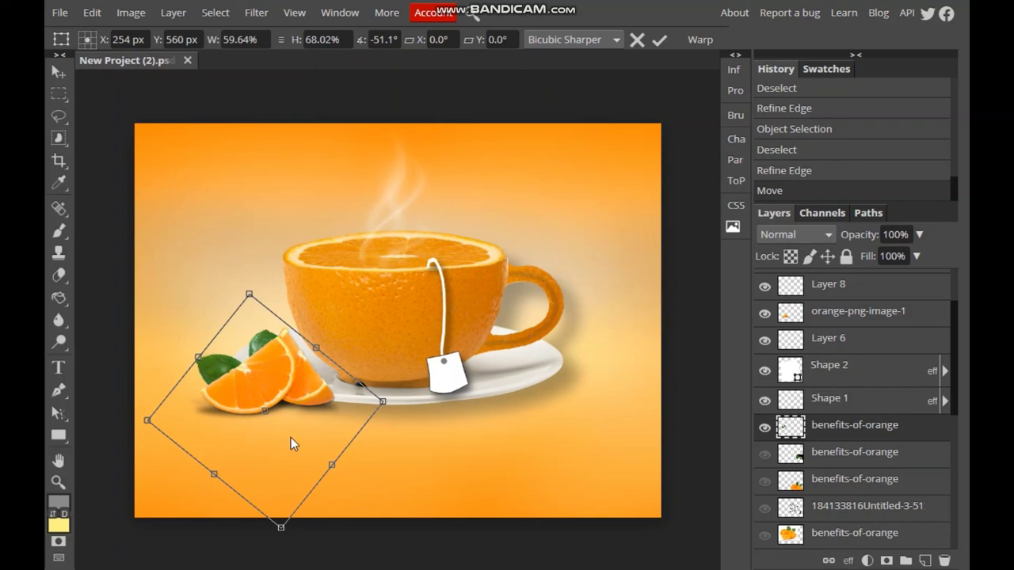
- Rotate the orange slices to about -42.5°, shift them right, and warp-bend their corner
drag(246, 283, 271, 287)
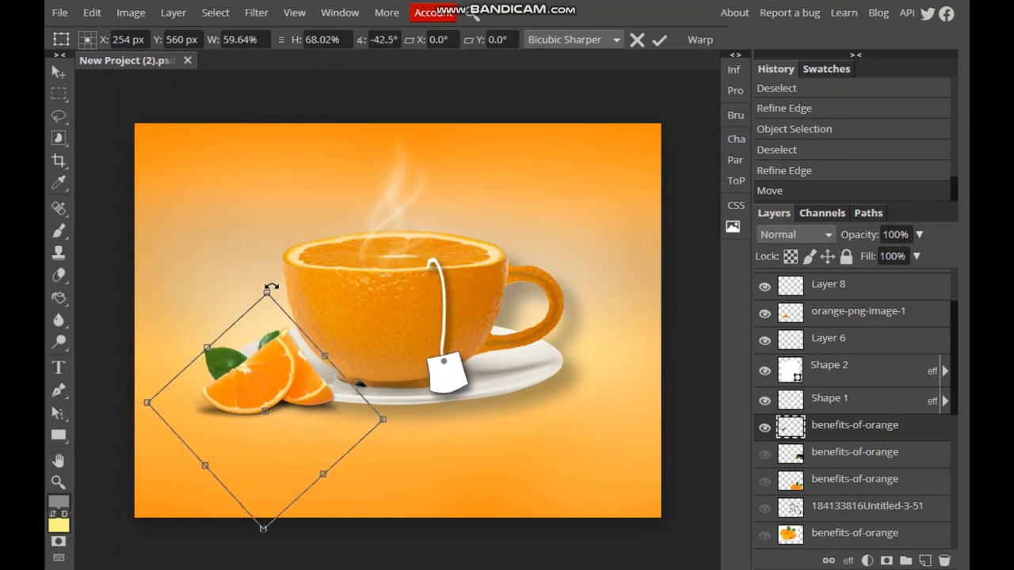
drag(289, 404, 298, 406)
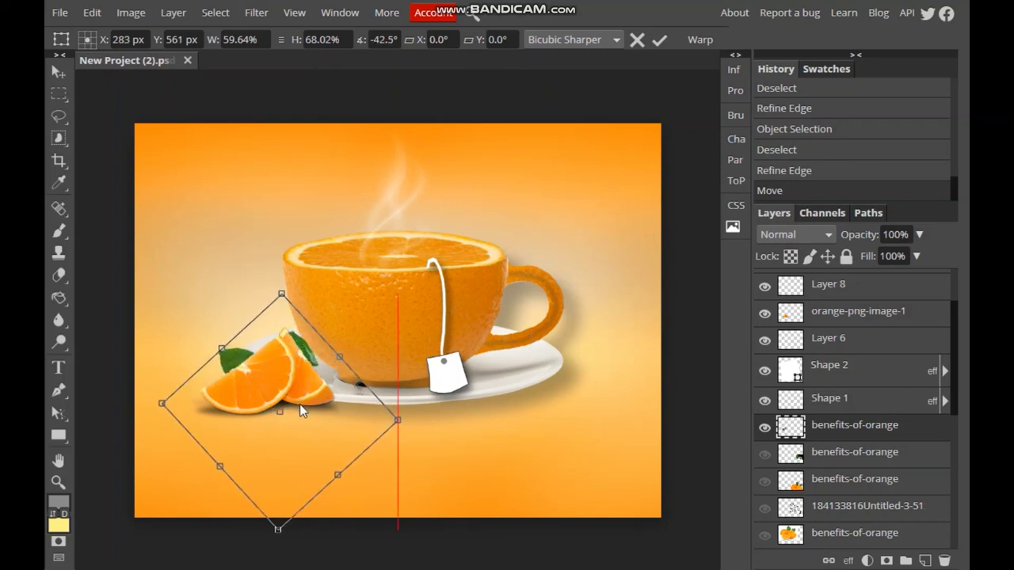
click(697, 43)
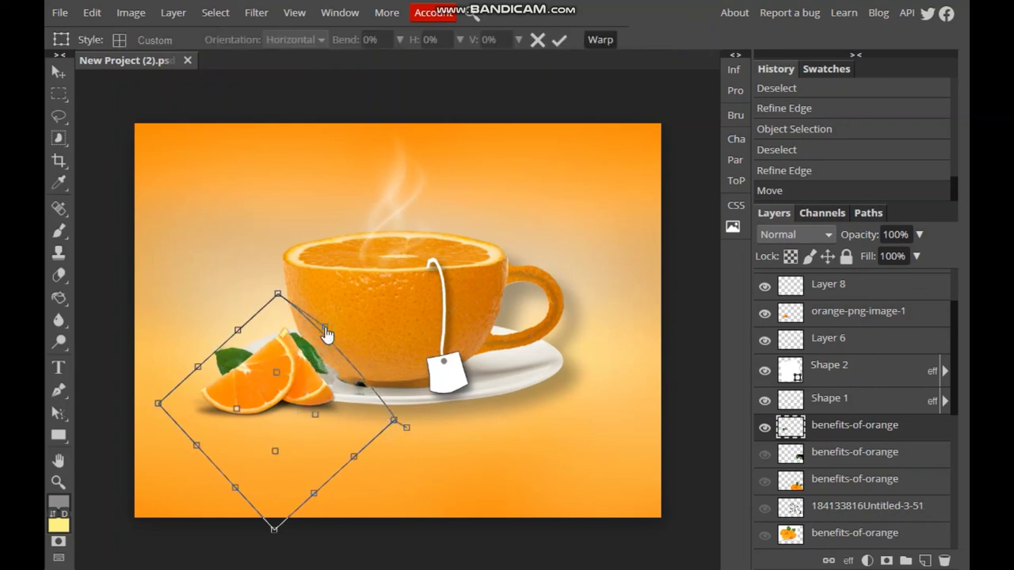
mouse_move(394, 421)
mouse_down()
mouse_move(311, 496)
mouse_move(259, 511)
mouse_up()
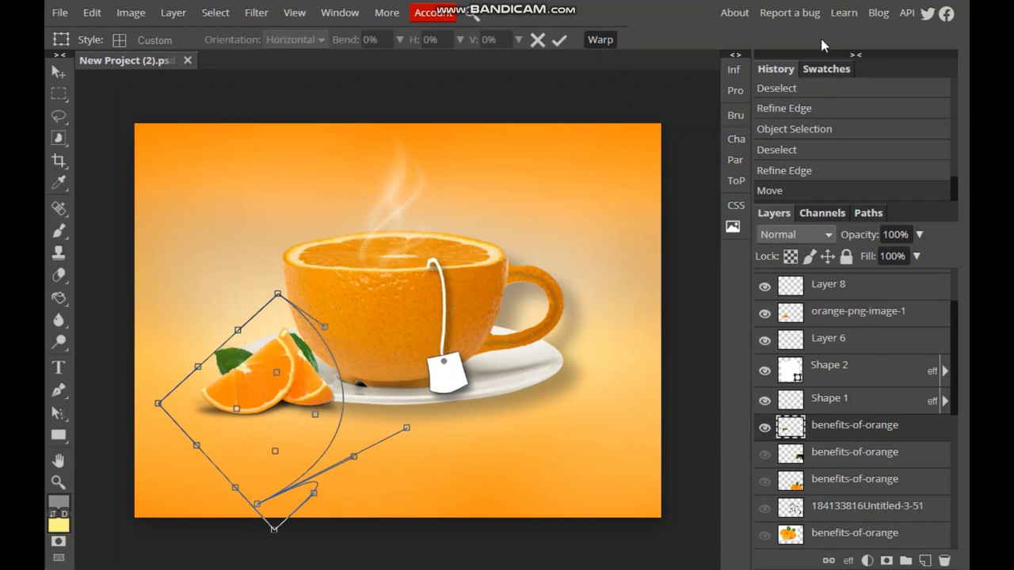
click(819, 287)
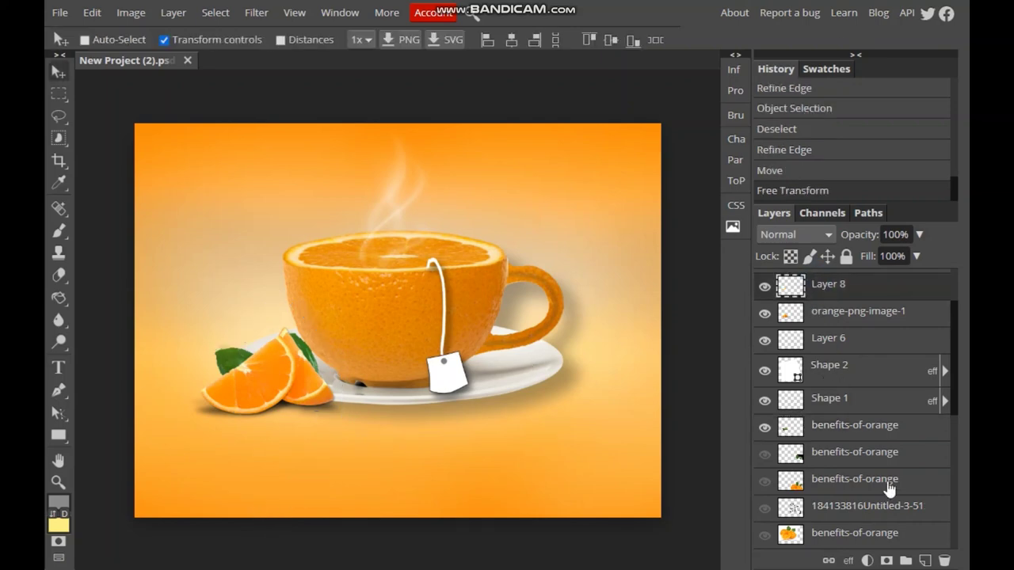
- Type the title 'Orange Tea' below the cup and select its text
click(827, 345)
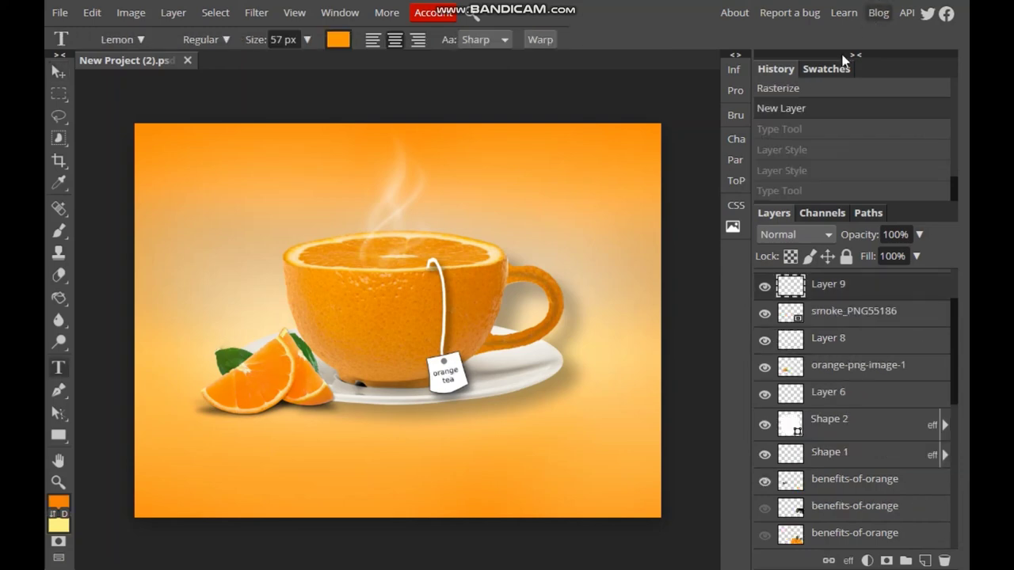
click(479, 472)
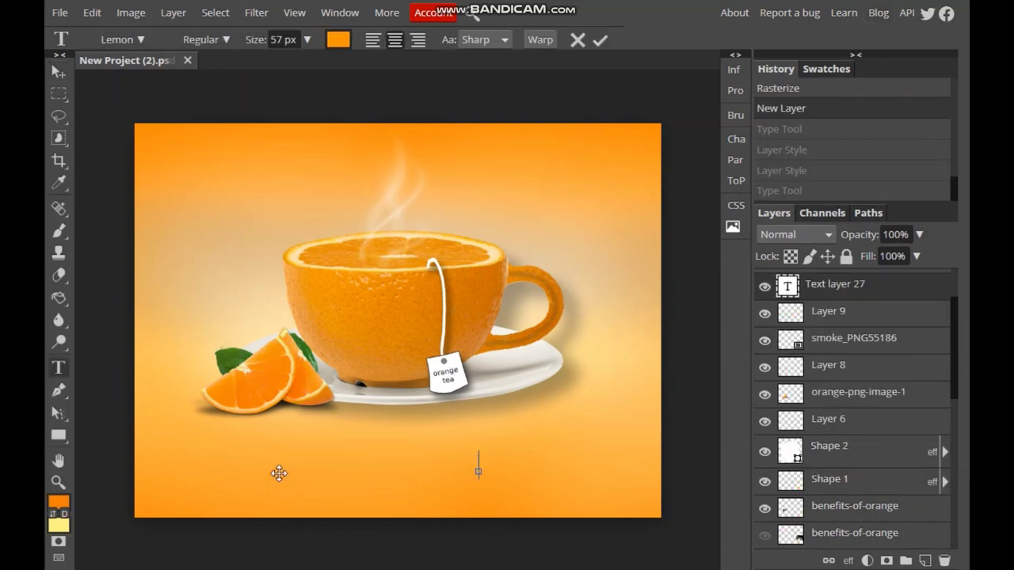
text(Oran)
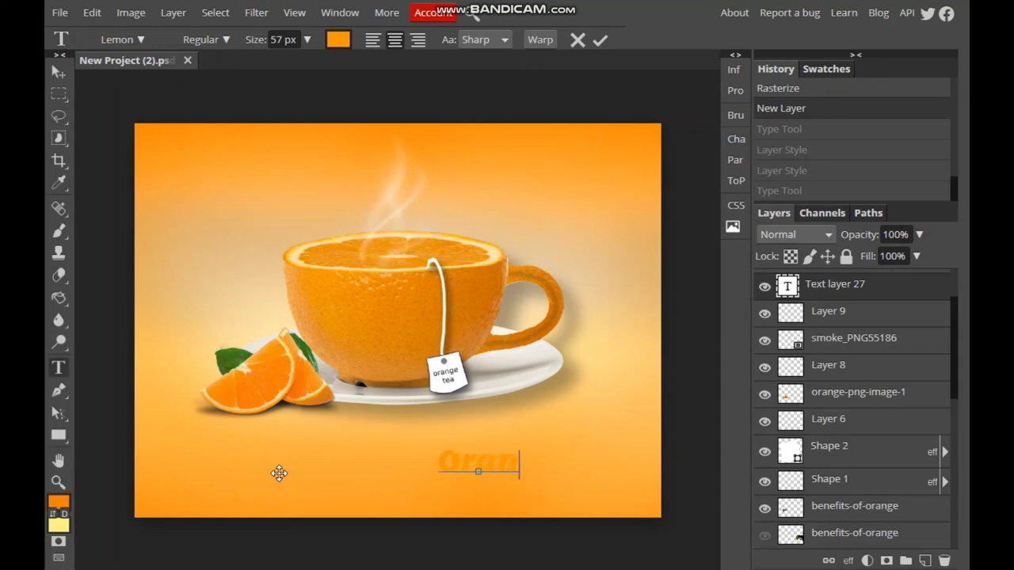
text(ge Tea)
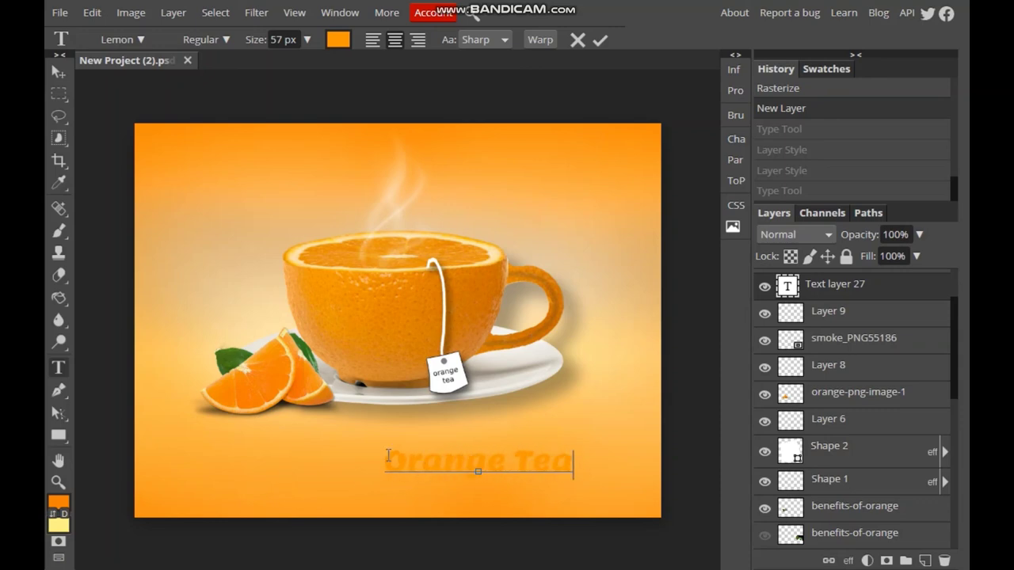
drag(388, 455, 574, 464)
- Recolour the title to lighter orange ff9e15 and bring up its layer style settings
click(337, 39)
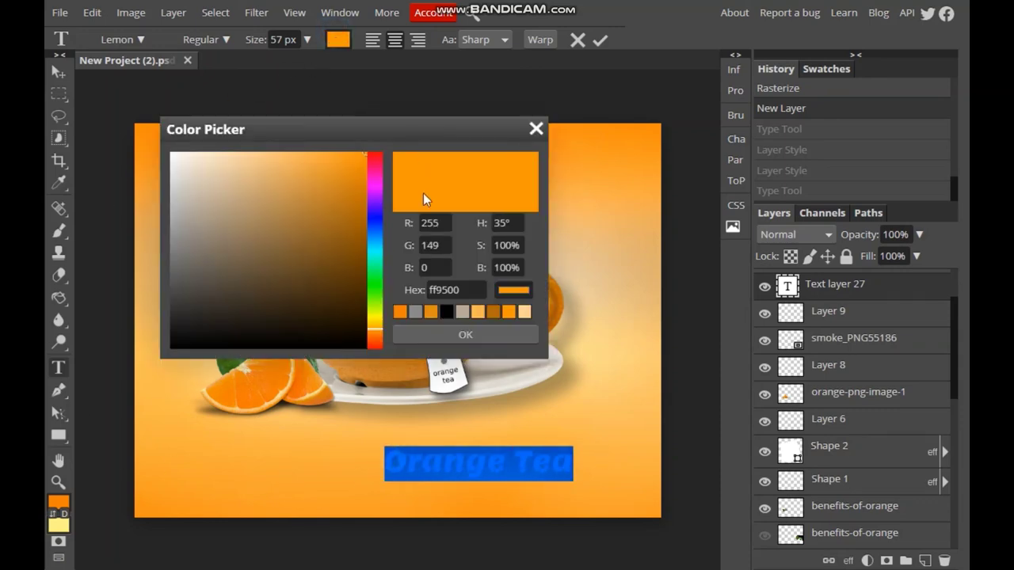
mouse_move(366, 154)
mouse_down()
mouse_move(336, 135)
mouse_move(351, 132)
mouse_up()
click(440, 334)
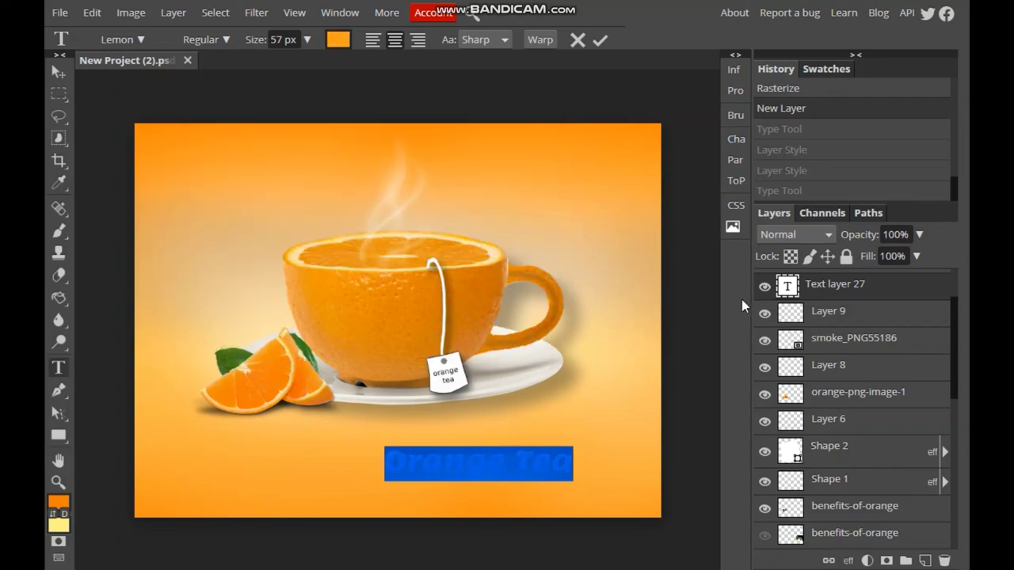
right_click(776, 288)
click(824, 127)
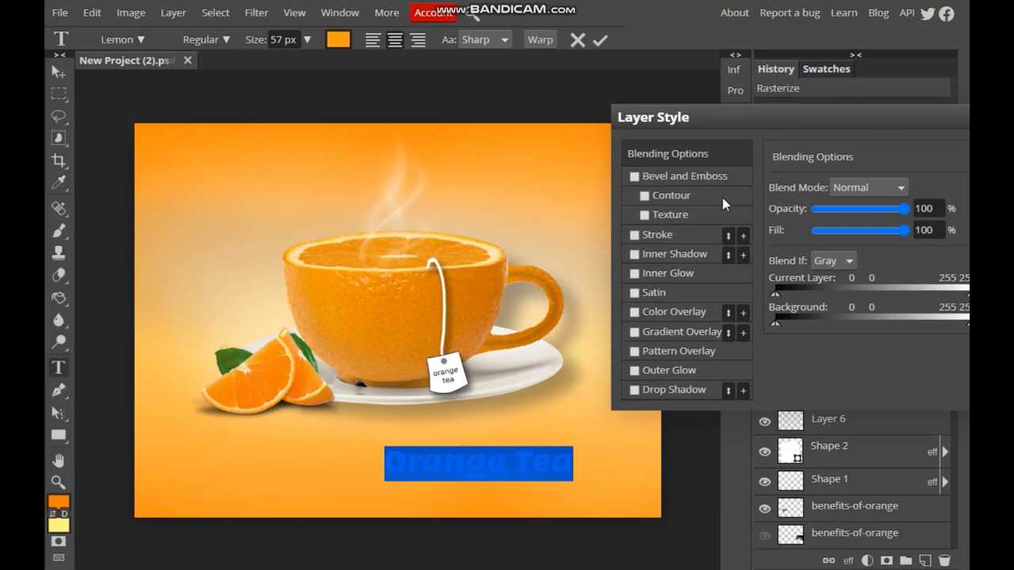
- Give the title a black stroke and a drop shadow with distance about 16
click(633, 234)
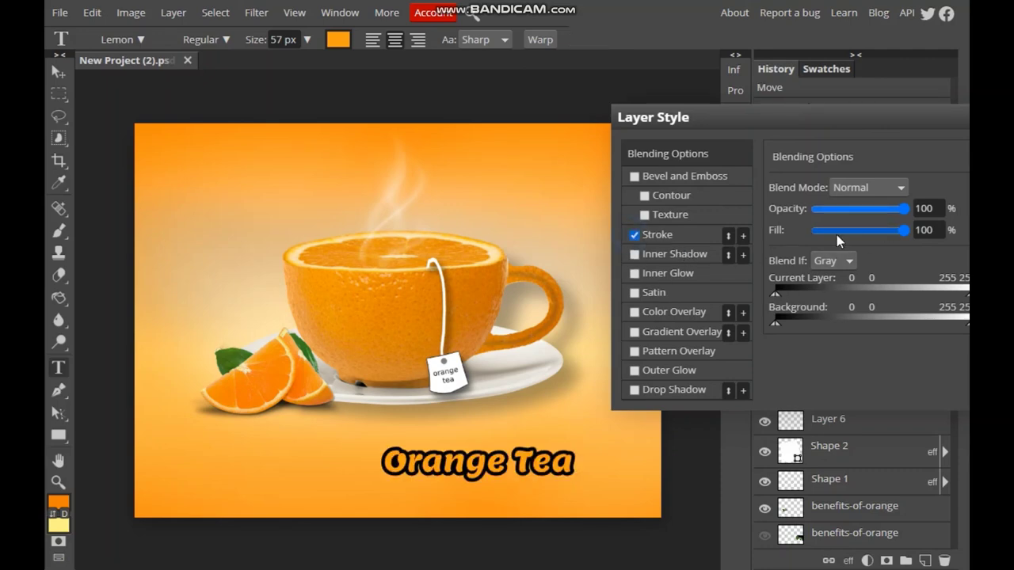
click(645, 393)
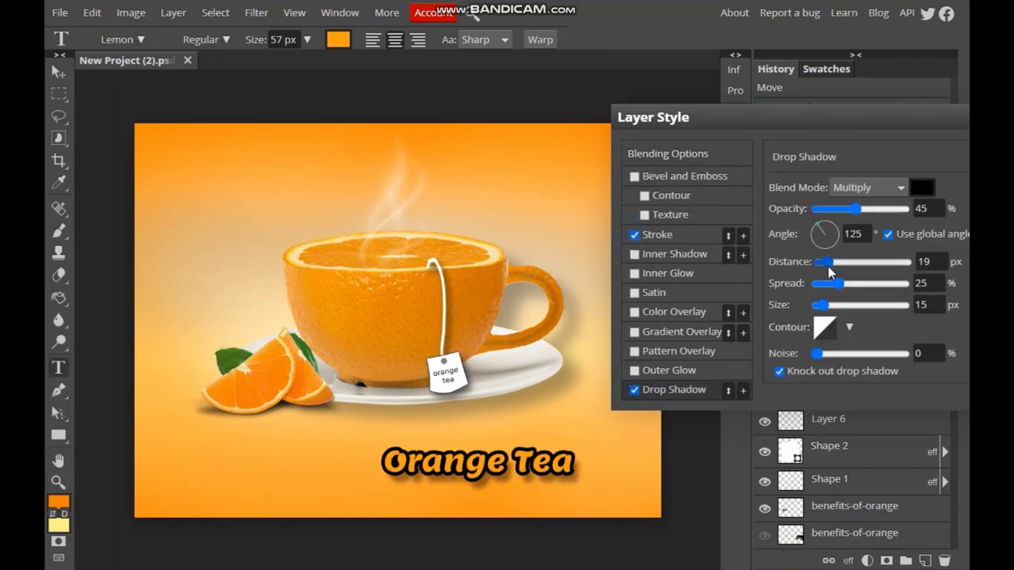
drag(826, 262, 827, 265)
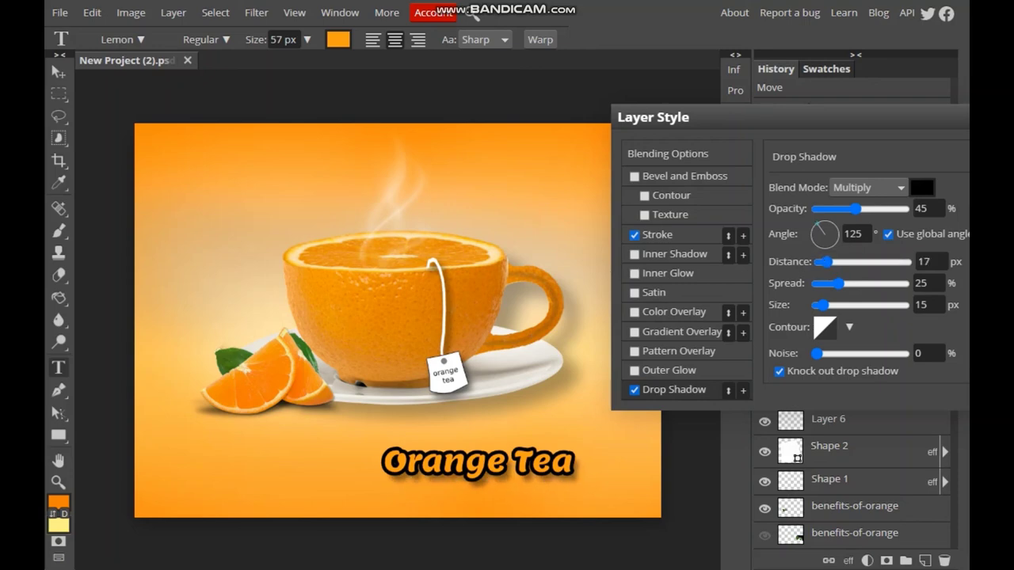
key(Return)
- Enlarge the title's capital O and T to about 98 px
drag(407, 464, 382, 464)
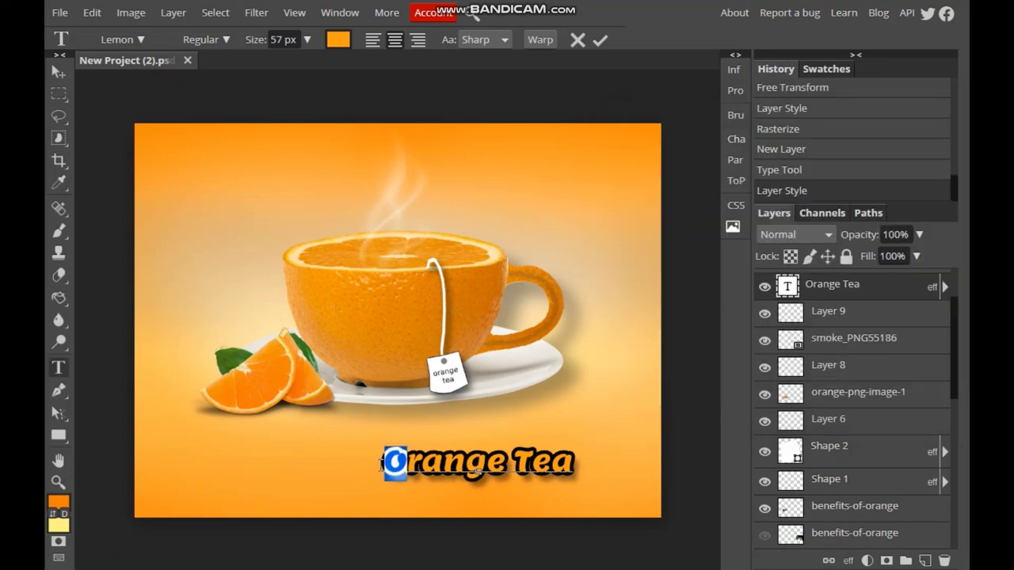
click(307, 39)
drag(290, 64, 299, 63)
click(534, 458)
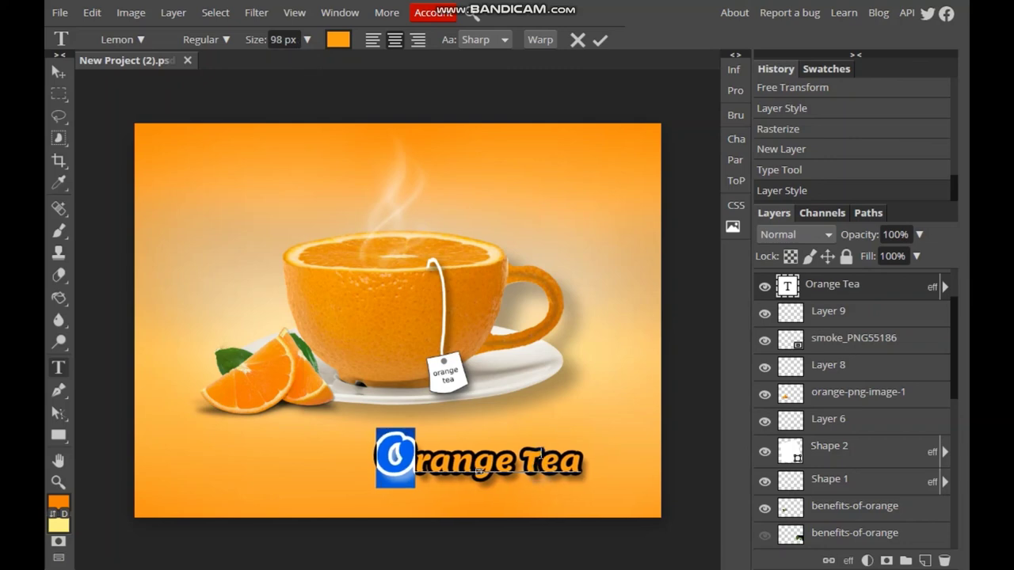
drag(532, 447, 520, 458)
click(307, 39)
drag(290, 63, 299, 65)
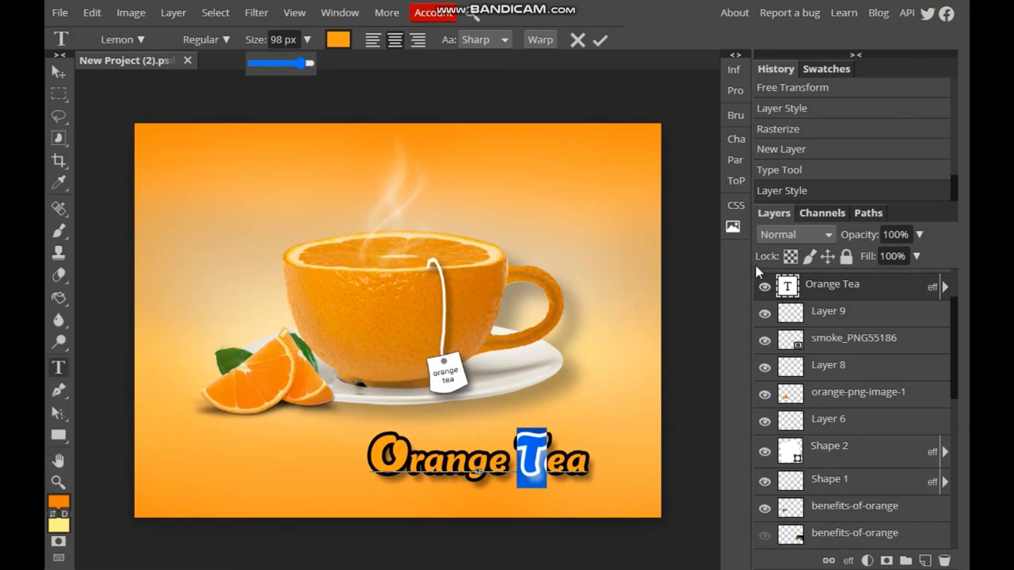
click(840, 315)
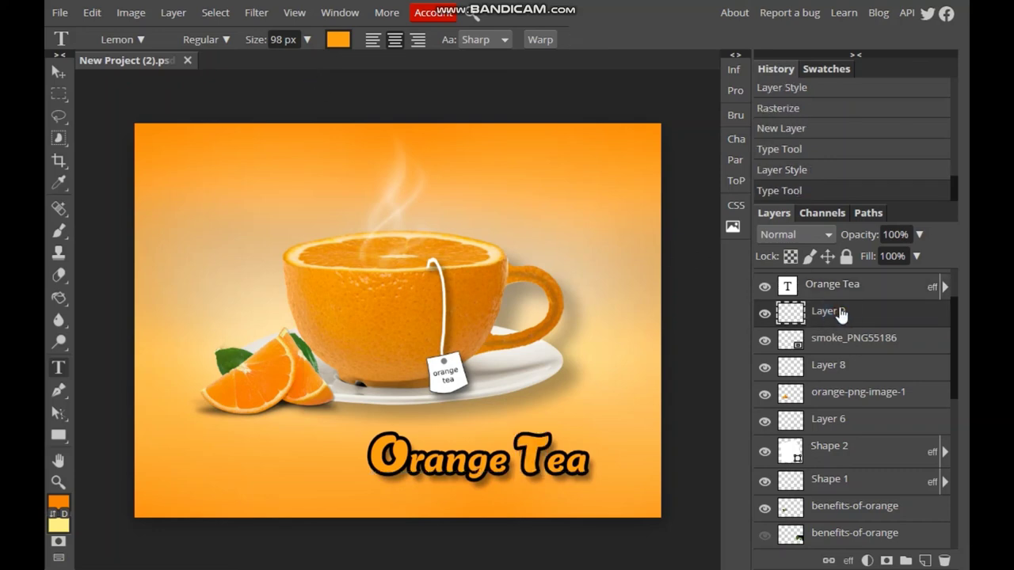
click(831, 285)
- Move the 'Orange Tea' title into the bottom-right corner of the canvas
click(58, 71)
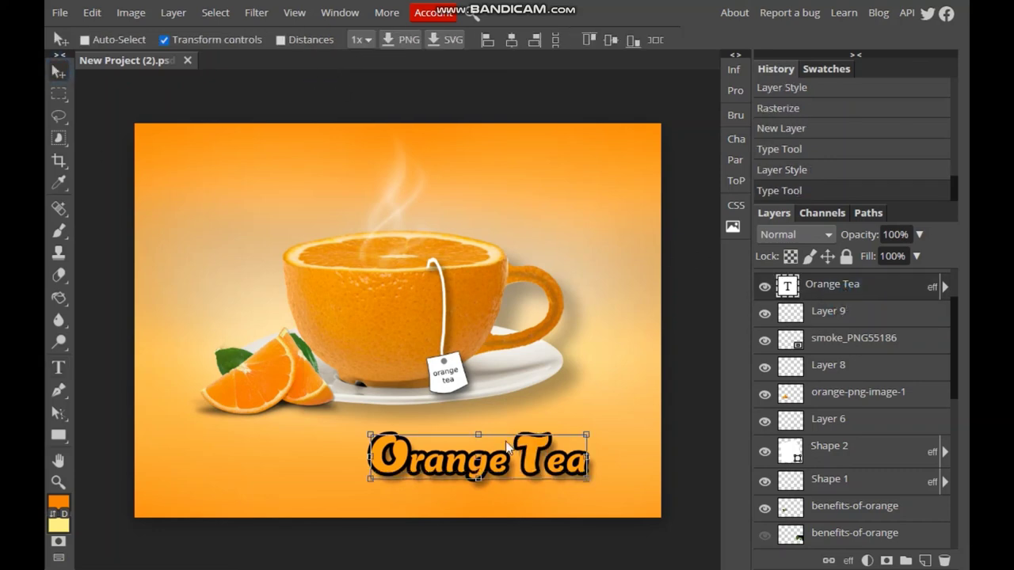
mouse_move(528, 467)
mouse_down()
mouse_move(568, 485)
mouse_move(300, 163)
mouse_up()
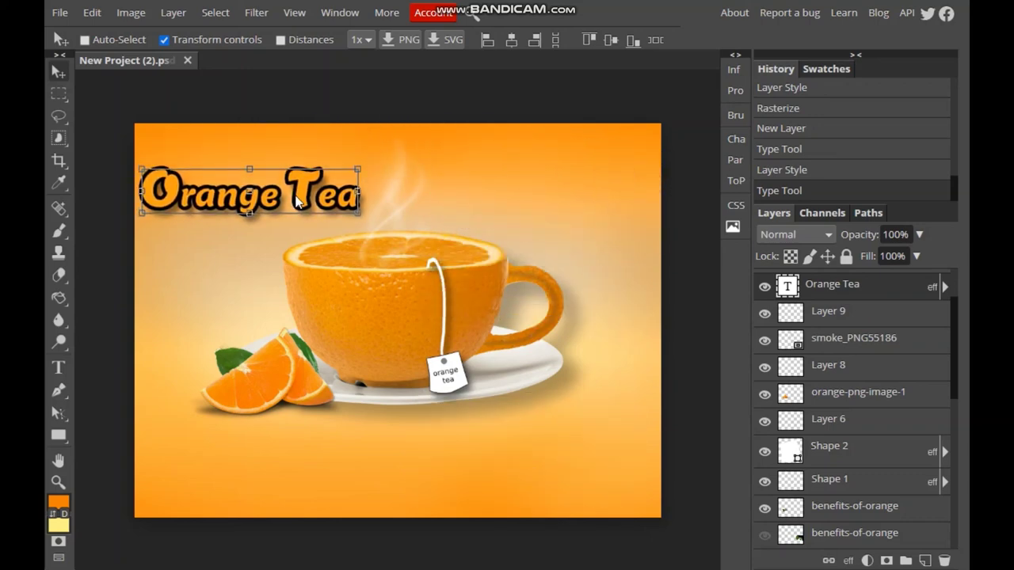
mouse_move(300, 162)
mouse_down()
mouse_move(592, 164)
mouse_move(578, 487)
mouse_up()
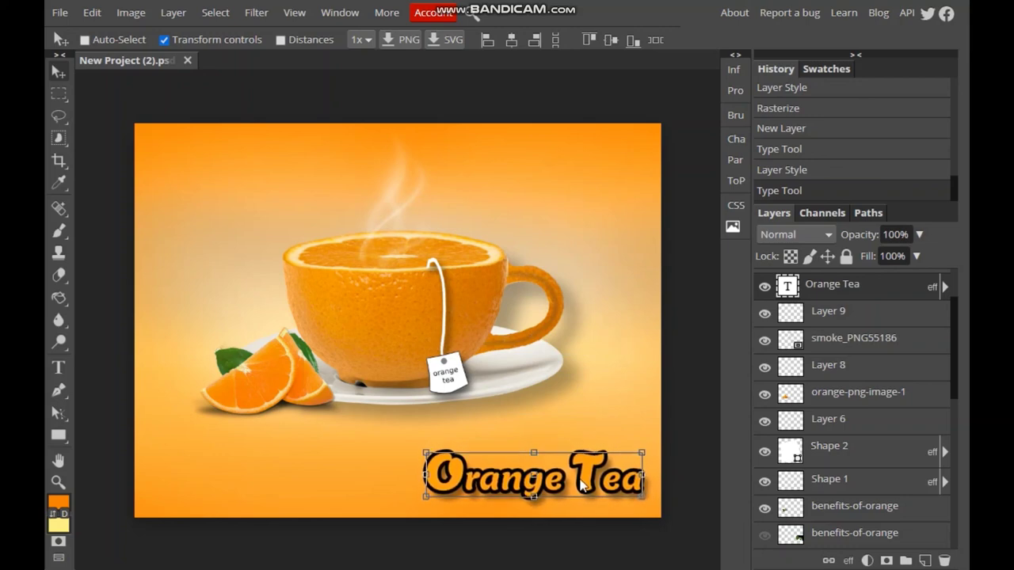
drag(579, 488, 577, 474)
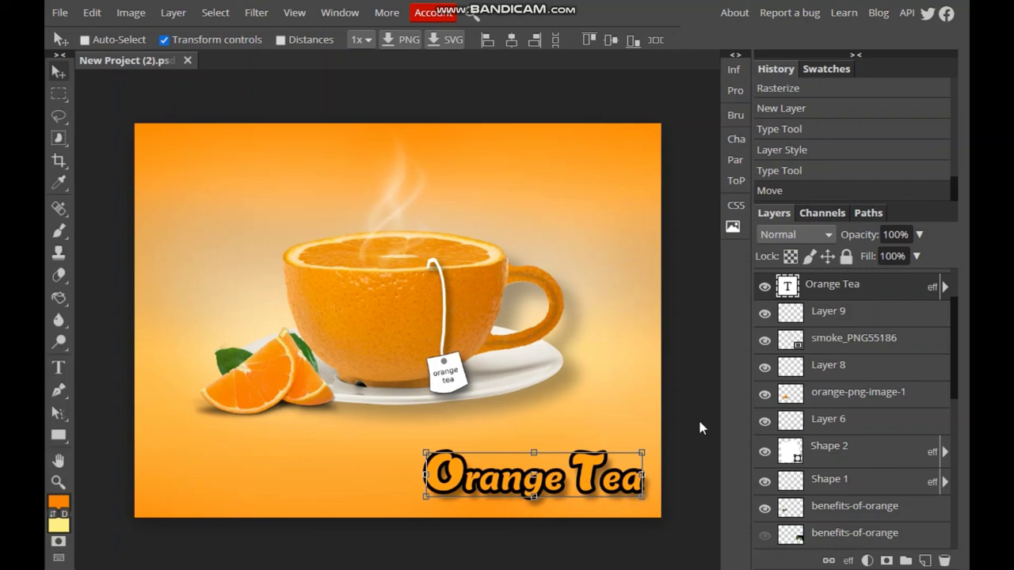
- Recolour the selected title text with an orange swatch from the Color Picker
click(59, 367)
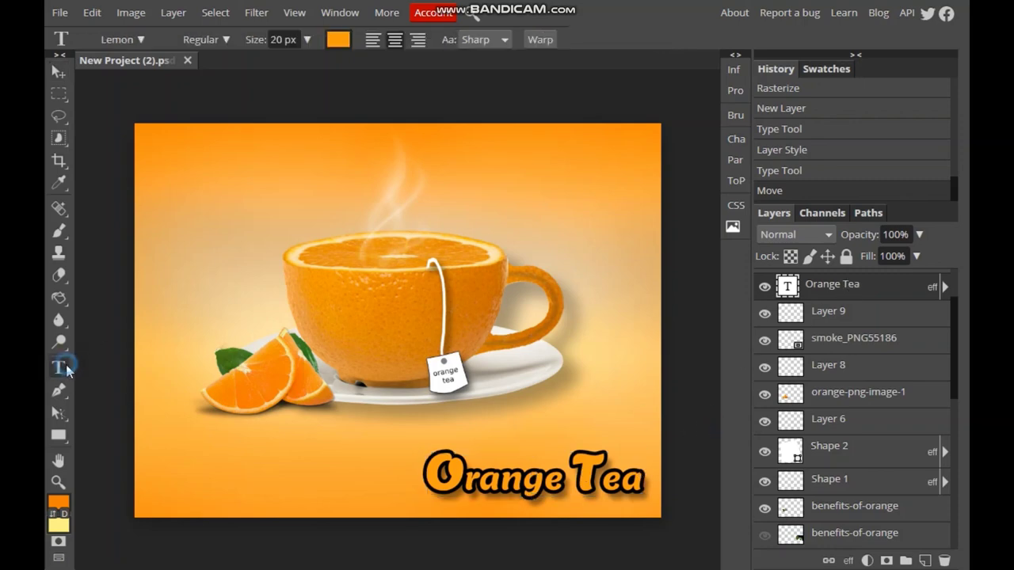
click(59, 182)
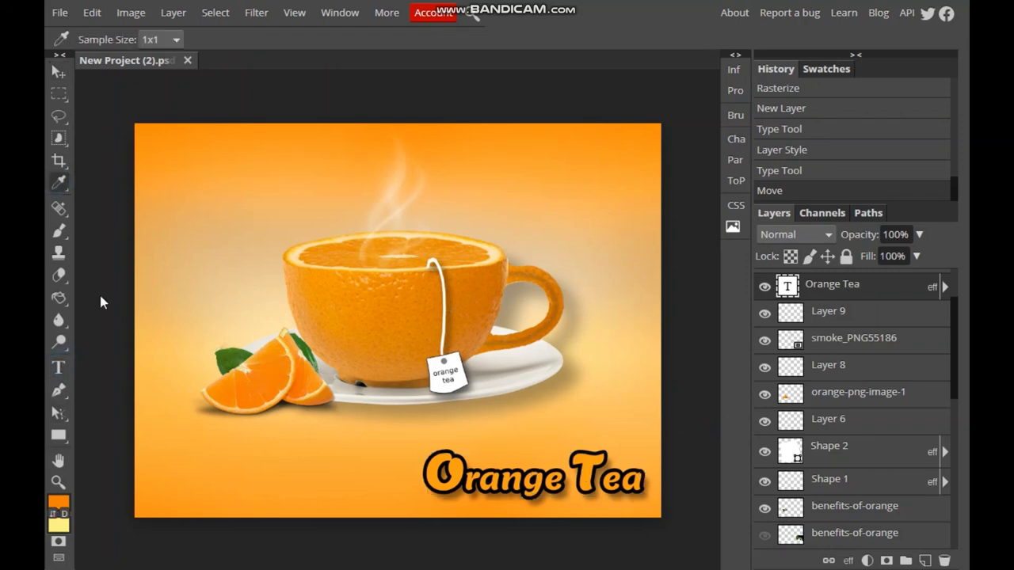
click(58, 367)
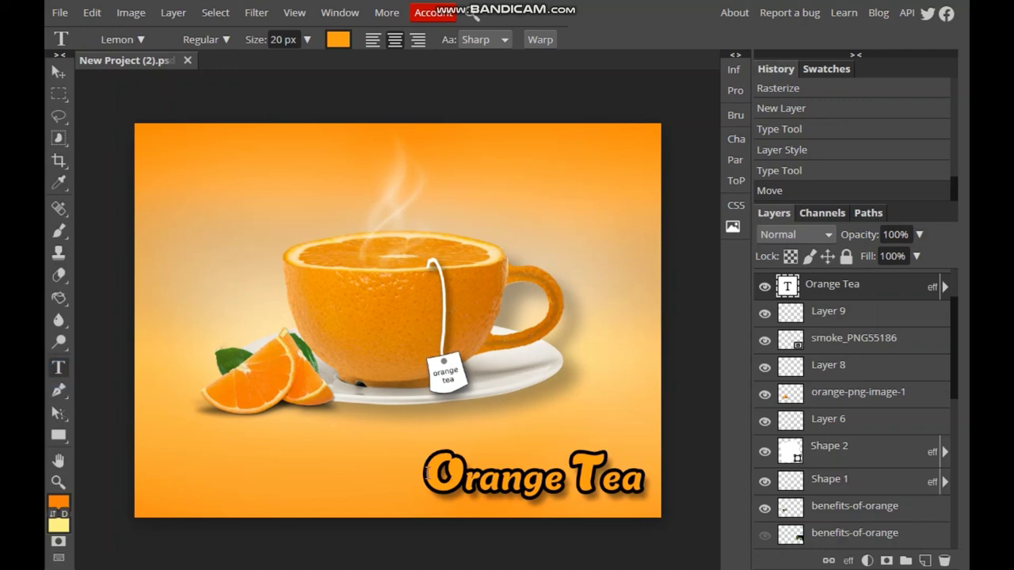
drag(426, 473, 663, 465)
click(334, 41)
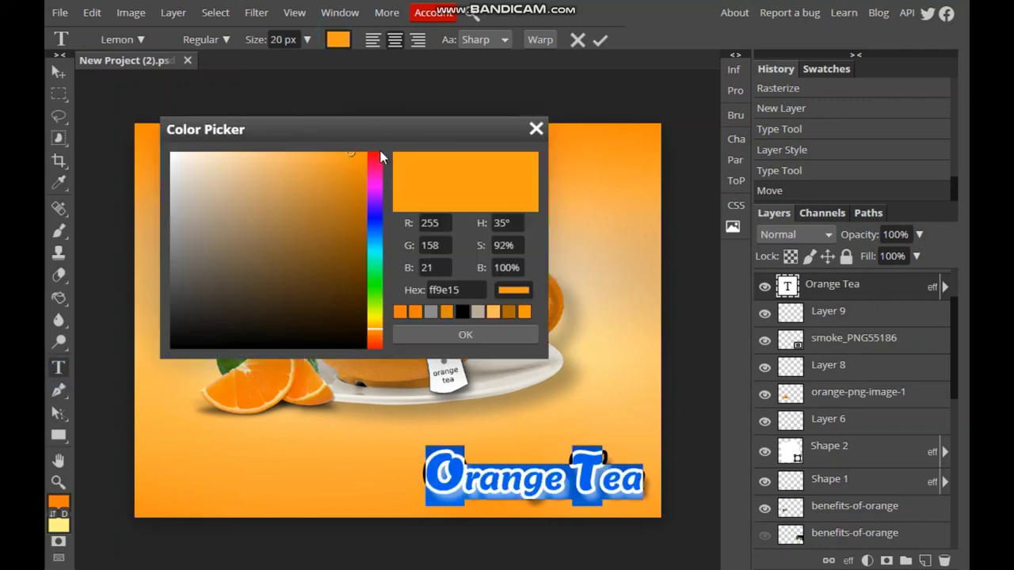
double_click(405, 317)
click(810, 316)
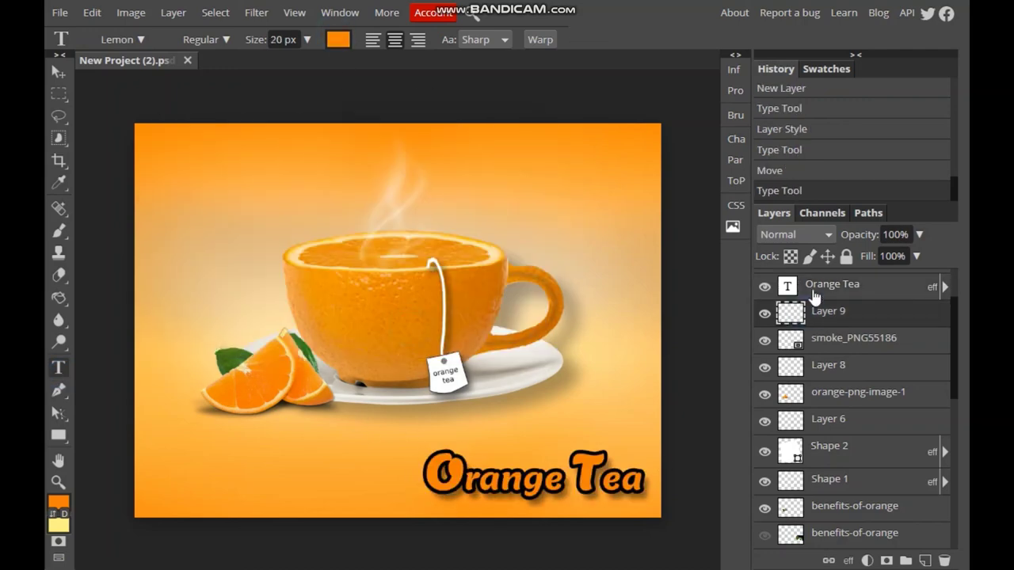